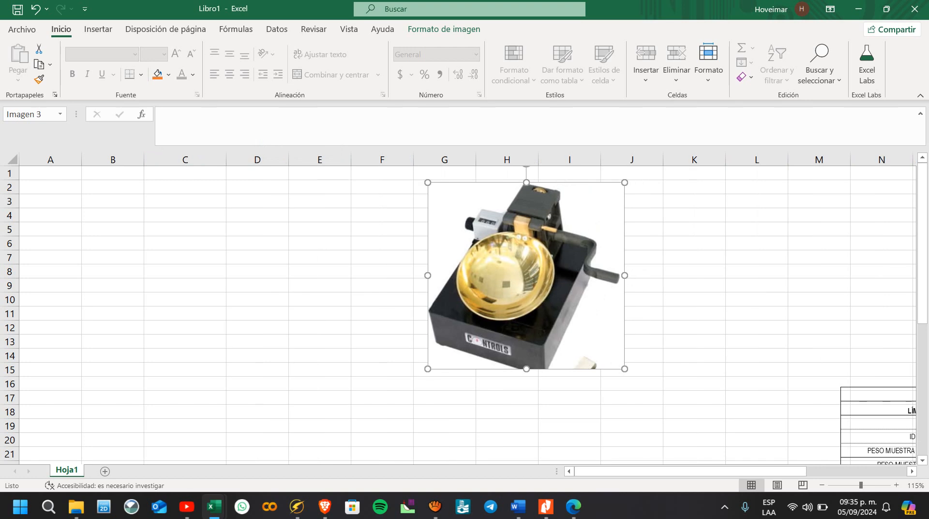
Step: Widen column B slightly
{"action": "left_click", "coordinate": [258, 215]}
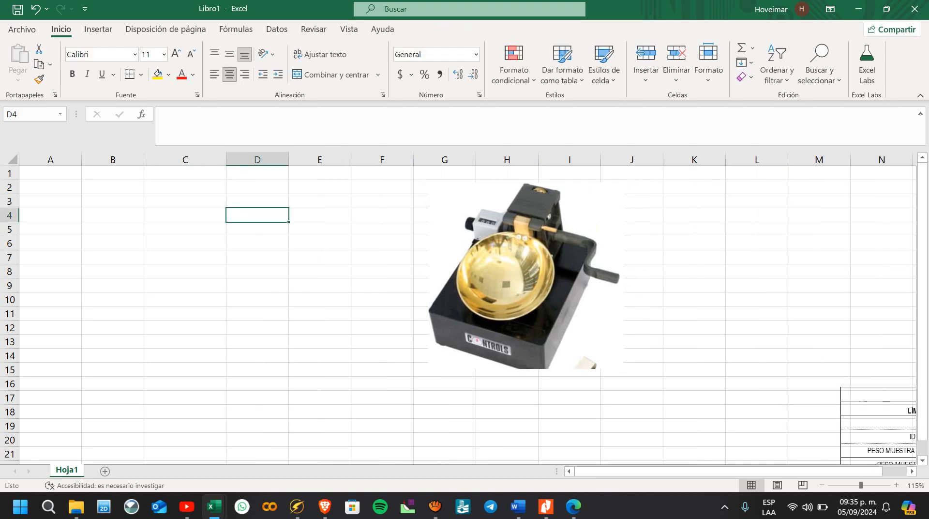
{"action": "left_click_drag", "start_coordinate": [143, 160], "coordinate": [156, 160]}
{"action": "left_click", "coordinate": [198, 230]}
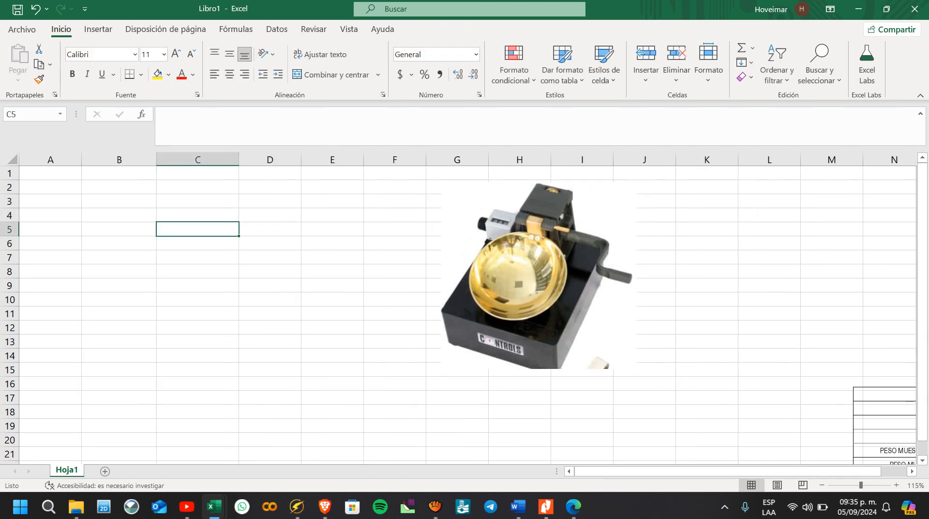
Step: Move the Casagrande cup picture so it covers columns H to K, with its upper edge in row 2
{"action": "left_click_drag", "start_coordinate": [538, 276], "coordinate": [655, 284]}
{"action": "left_click", "coordinate": [197, 272]}
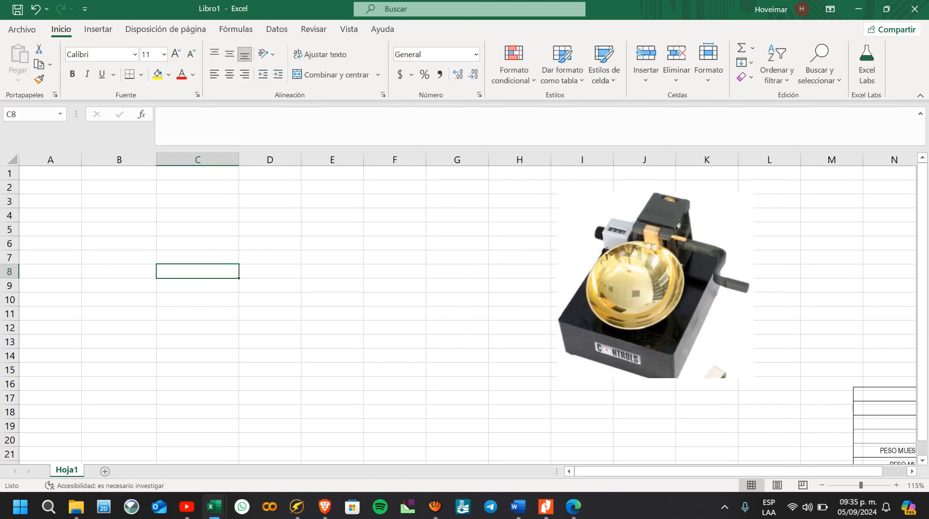
{"action": "left_click_drag", "start_coordinate": [654, 286], "coordinate": [393, 295]}
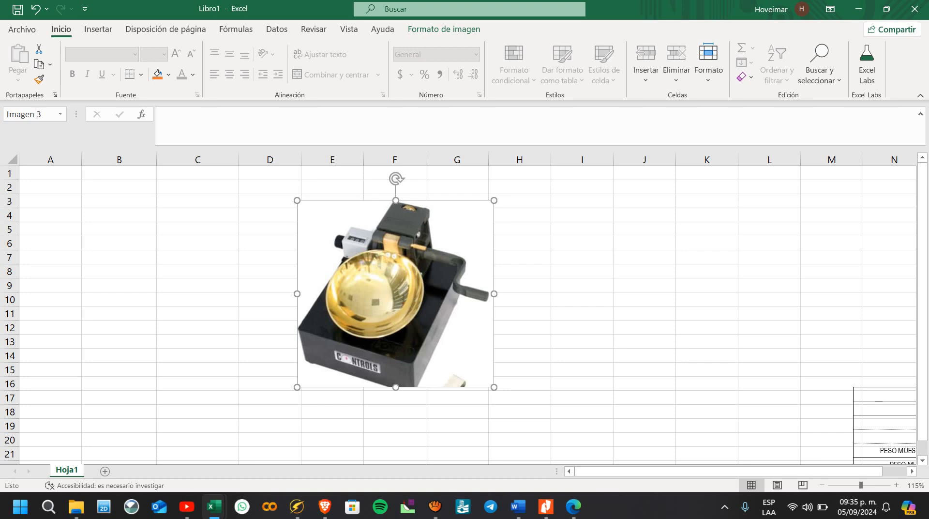
{"action": "left_click_drag", "start_coordinate": [396, 294], "coordinate": [601, 277]}
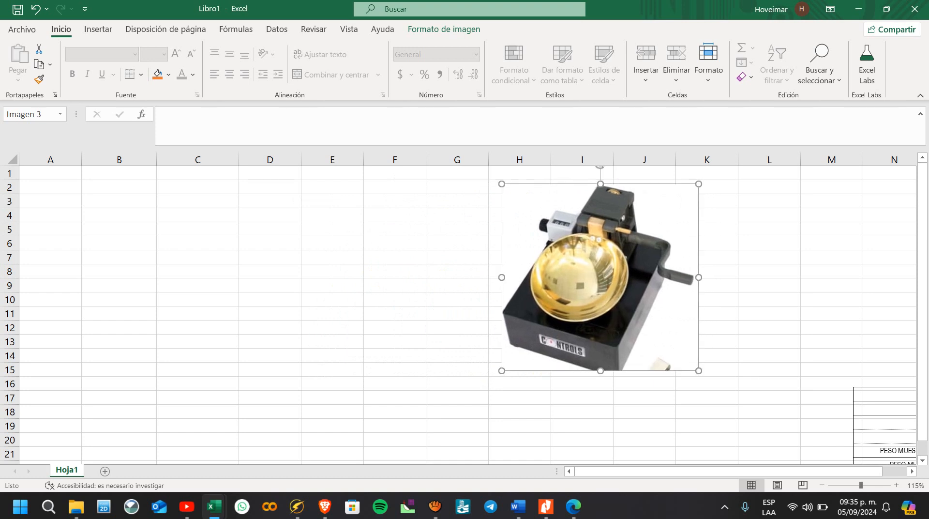
Step: Resize and stretch the Casagrande cup picture until it reaches from row 2 to row 15, ending near the right side of column K
{"action": "left_click_drag", "start_coordinate": [699, 370], "coordinate": [676, 349]}
{"action": "left_click", "coordinate": [705, 342]}
{"action": "left_click", "coordinate": [638, 299]}
{"action": "left_click_drag", "start_coordinate": [676, 267], "coordinate": [700, 266]}
{"action": "left_click_drag", "start_coordinate": [700, 348], "coordinate": [730, 373]}
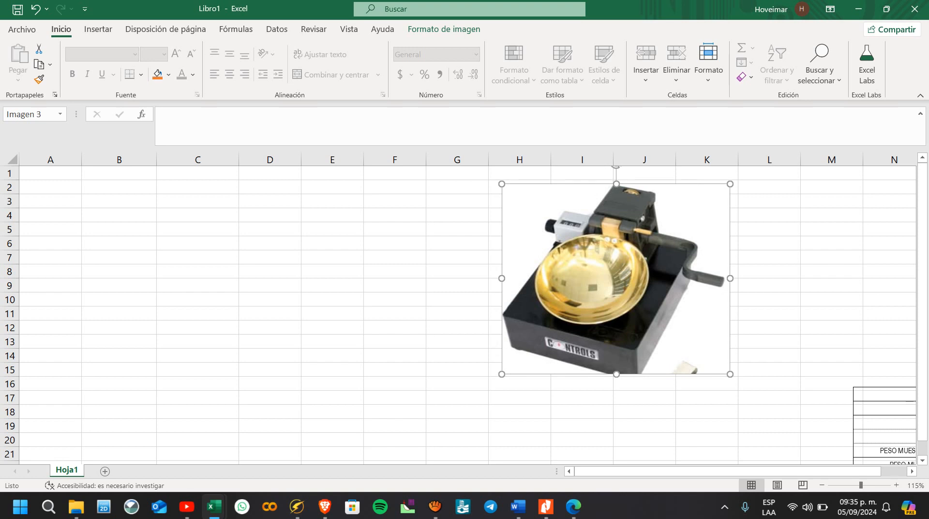
Step: Move the Casagrande cup picture up to row 1 and shrink it to about columns H to J, rows 1 to 11
{"action": "left_click_drag", "start_coordinate": [629, 296], "coordinate": [621, 280]}
{"action": "left_click", "coordinate": [769, 285]}
{"action": "left_click", "coordinate": [641, 284]}
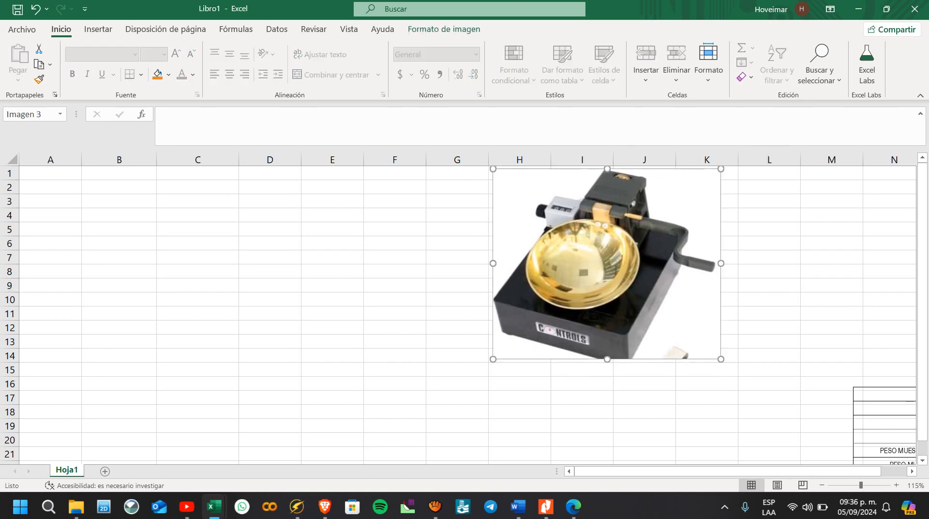
{"action": "left_click_drag", "start_coordinate": [721, 359], "coordinate": [673, 319]}
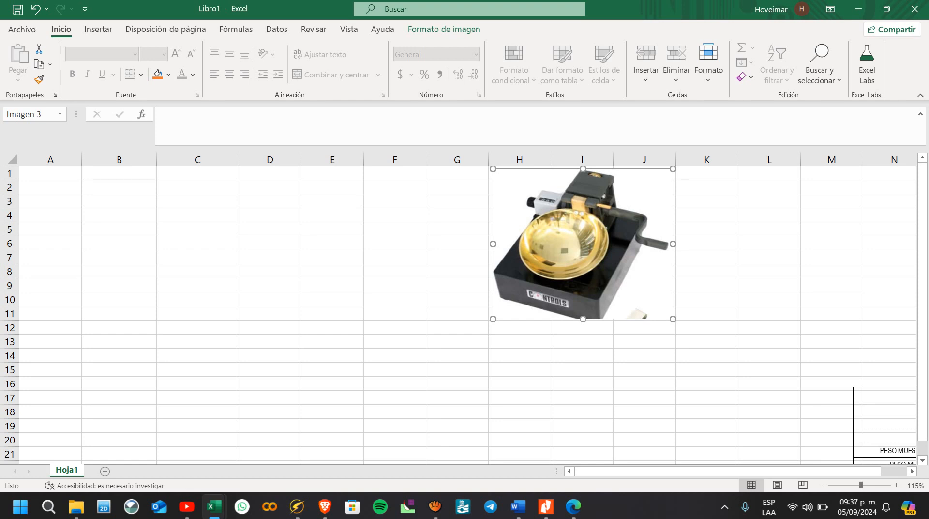
Step: Enlarge the Casagrande cup picture to about 19 rows high and place it over columns G to L, starting in row 1
{"action": "left_click_drag", "start_coordinate": [583, 244], "coordinate": [288, 259]}
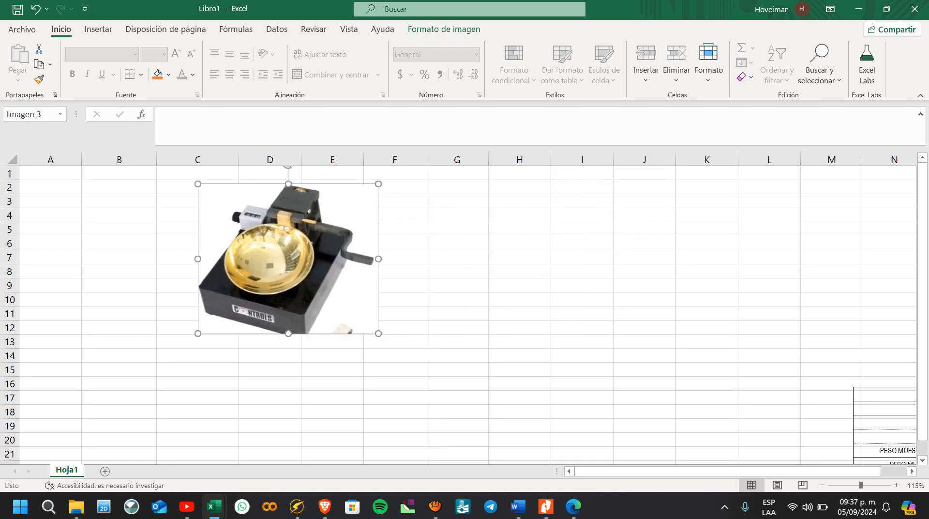
{"action": "left_click_drag", "start_coordinate": [379, 334], "coordinate": [505, 440]}
{"action": "scroll", "coordinate": [467, 315], "scroll_direction": "down", "scroll_amount": 2}
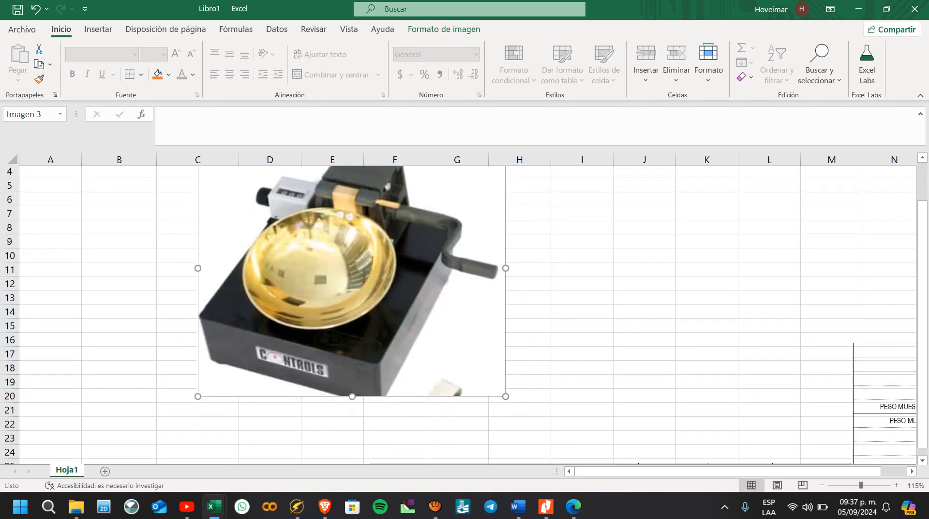
{"action": "scroll", "coordinate": [468, 314], "scroll_direction": "up", "scroll_amount": 2}
{"action": "scroll", "coordinate": [467, 314], "scroll_direction": "up", "scroll_amount": 1}
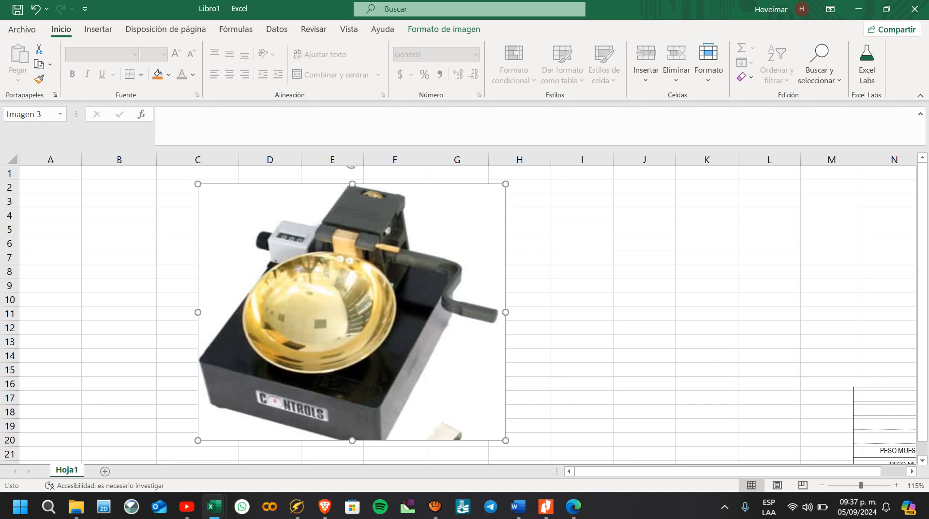
{"action": "left_click_drag", "start_coordinate": [352, 313], "coordinate": [613, 296]}
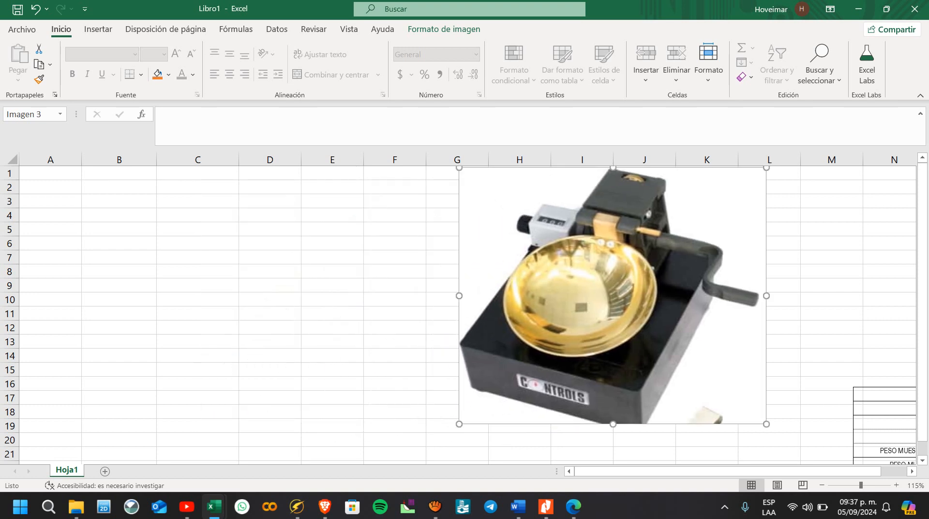
Step: Enter the numbers 1, 2 and 3 as column headings in cells C3, D3 and E3
{"action": "left_click", "coordinate": [119, 314]}
{"action": "left_click", "coordinate": [197, 201]}
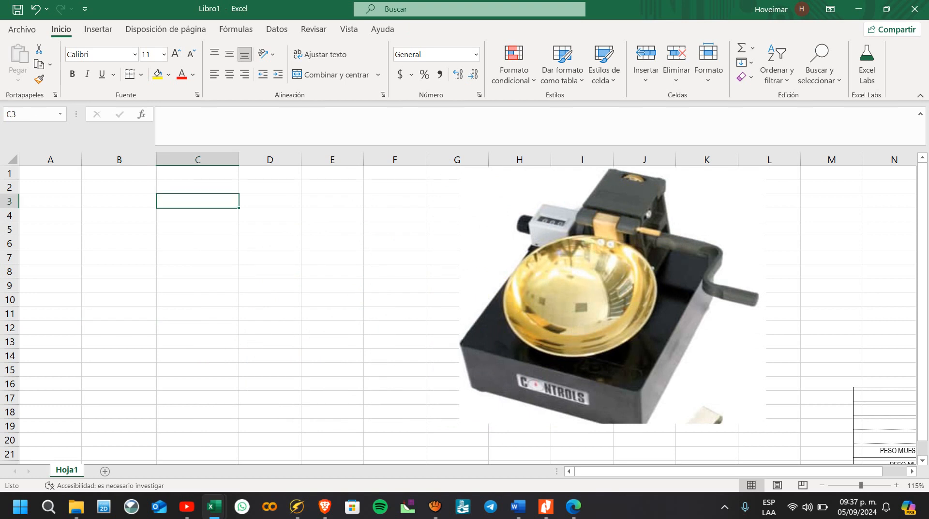
{"action": "type", "text": "1"}
{"action": "key", "text": "Tab"}
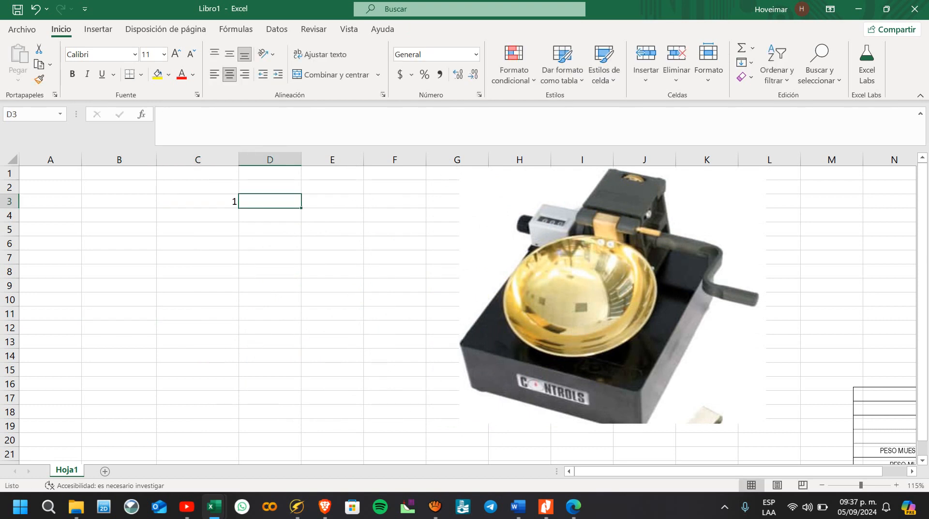
{"action": "type", "text": "2"}
{"action": "key", "text": "Tab"}
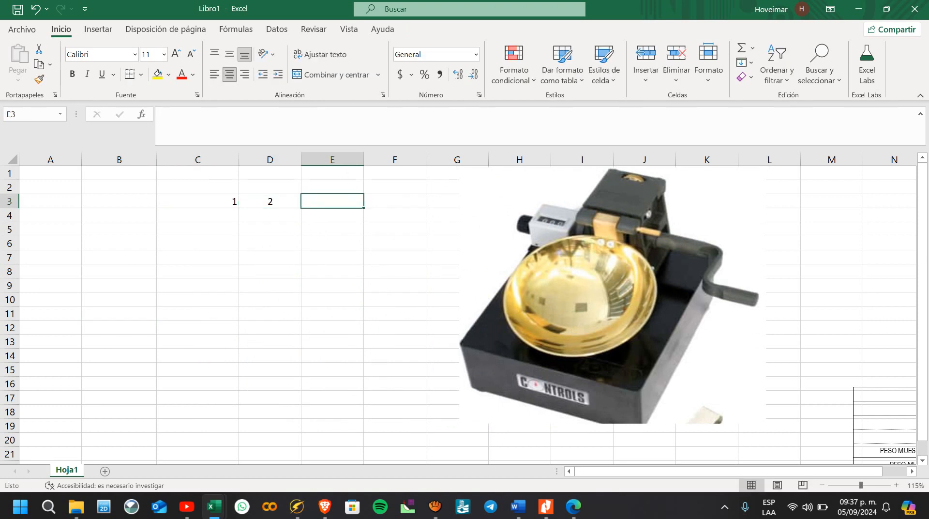
{"action": "type", "text": "3"}
{"action": "left_click", "coordinate": [270, 257]}
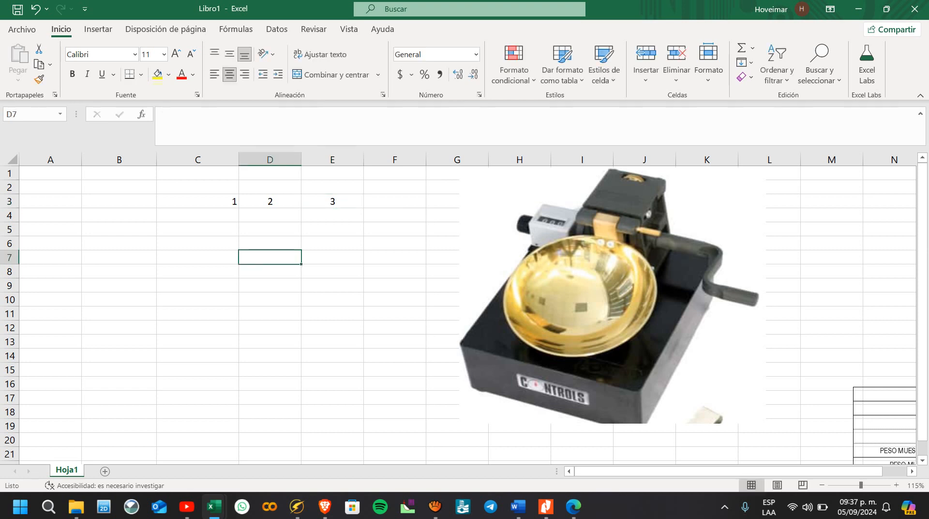
{"action": "left_click", "coordinate": [198, 201]}
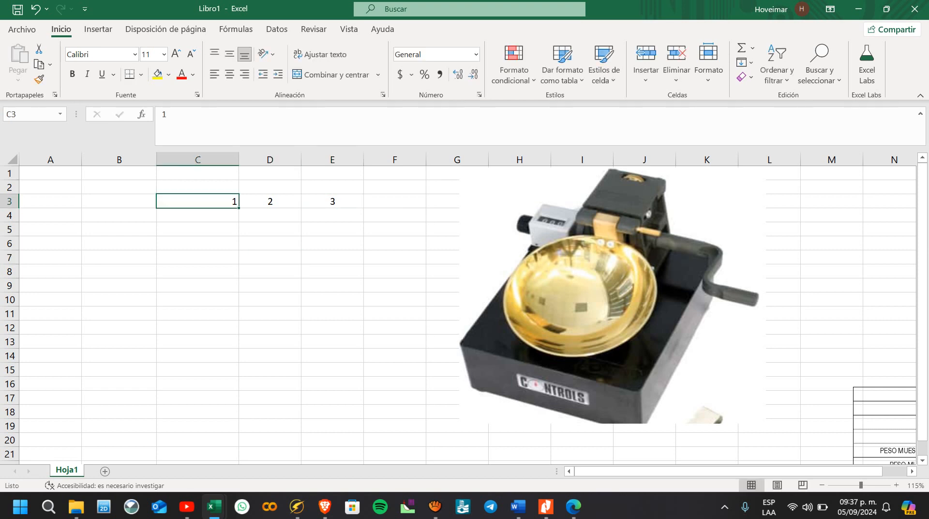
Step: Search the web for "LIMITE LIQUIDO" from the Windows search
{"action": "left_click", "coordinate": [48, 506]}
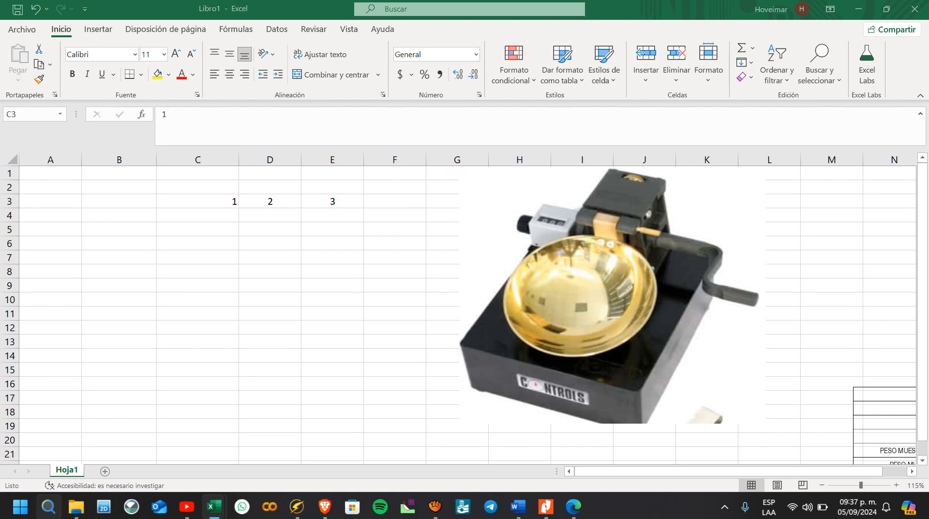
{"action": "type", "text": "LIMI"}
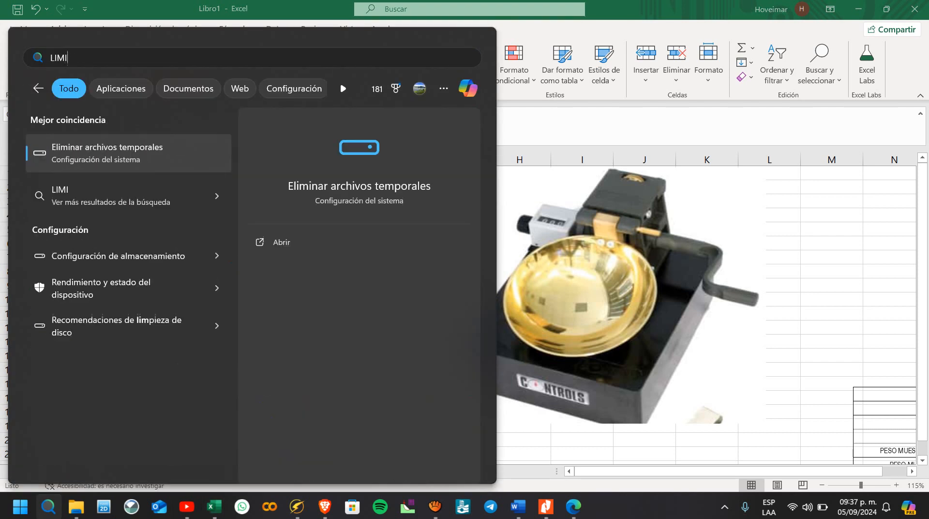
{"action": "type", "text": "TE"}
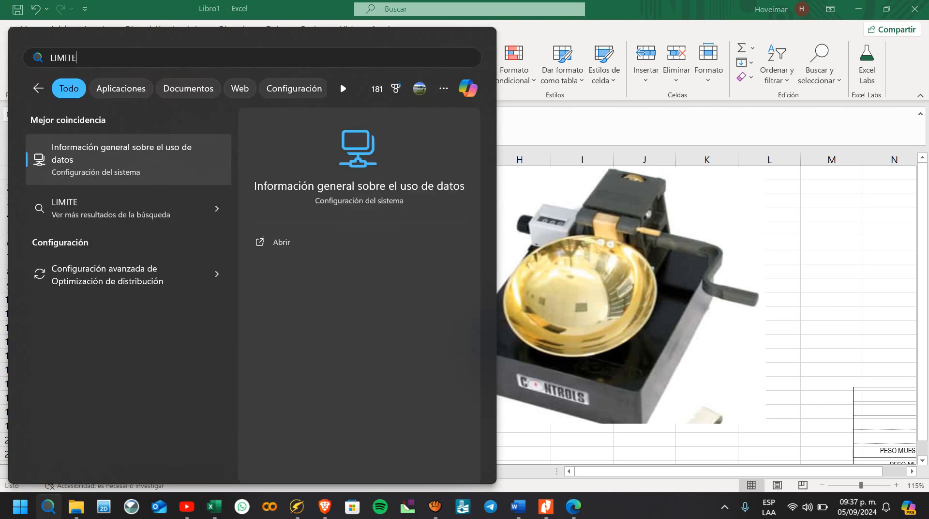
{"action": "type", "text": " LIQUIDO"}
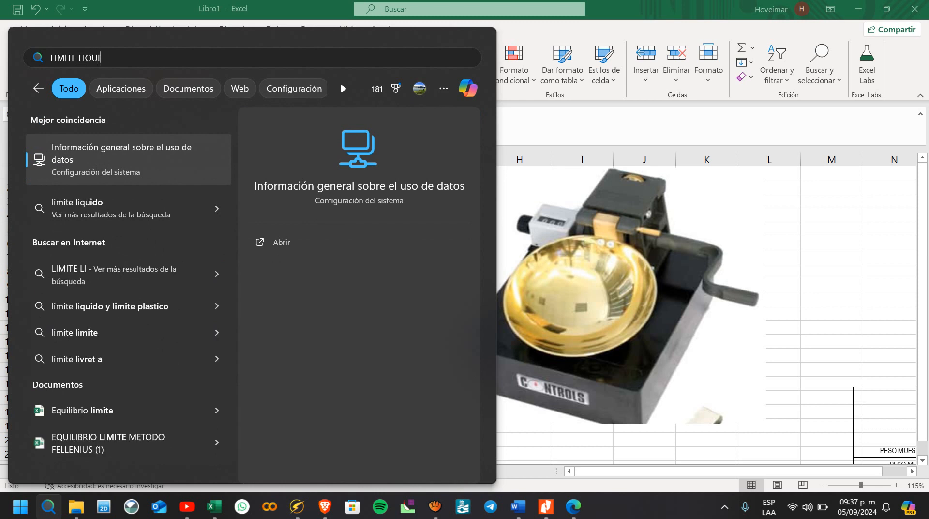
{"action": "key", "text": "Escape"}
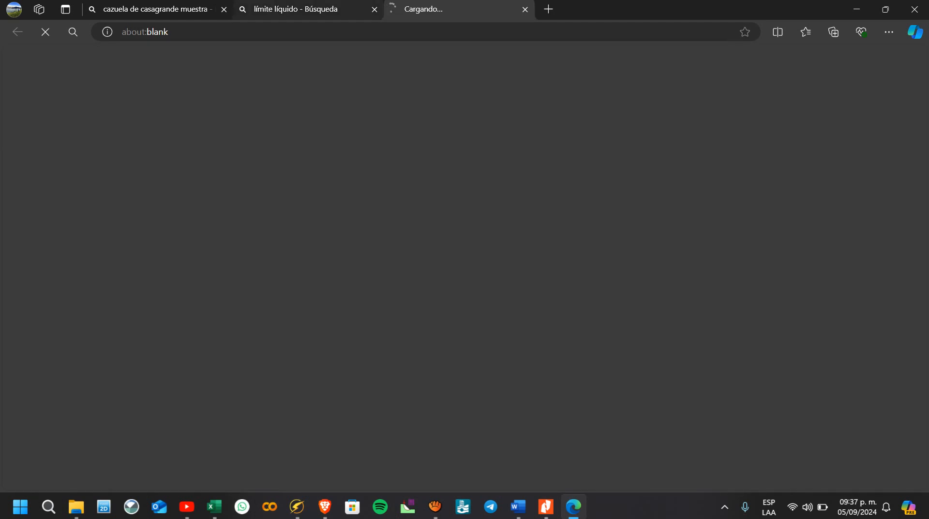
Step: Switch to the open "cazuela de casagrande muestra" image search in the browser and look through its pictures of the device
{"action": "left_click", "coordinate": [305, 9]}
{"action": "left_click", "coordinate": [156, 9]}
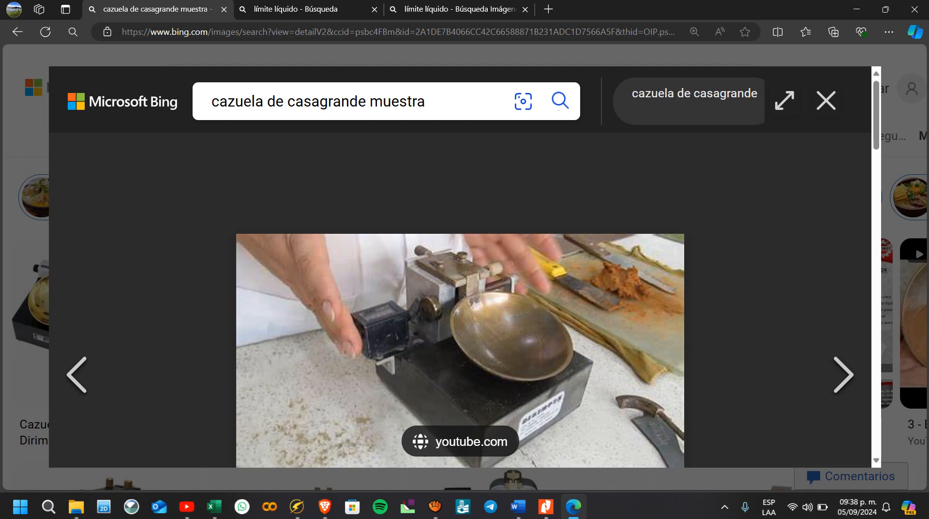
{"action": "scroll", "coordinate": [460, 300], "scroll_direction": "down", "scroll_amount": 3}
{"action": "left_click", "coordinate": [29, 281]}
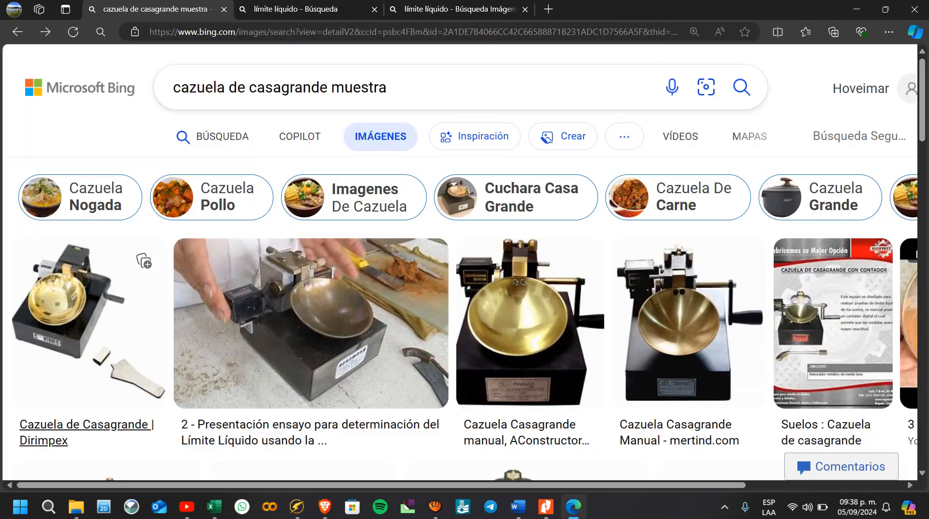
{"action": "scroll", "coordinate": [97, 338], "scroll_direction": "down", "scroll_amount": 4}
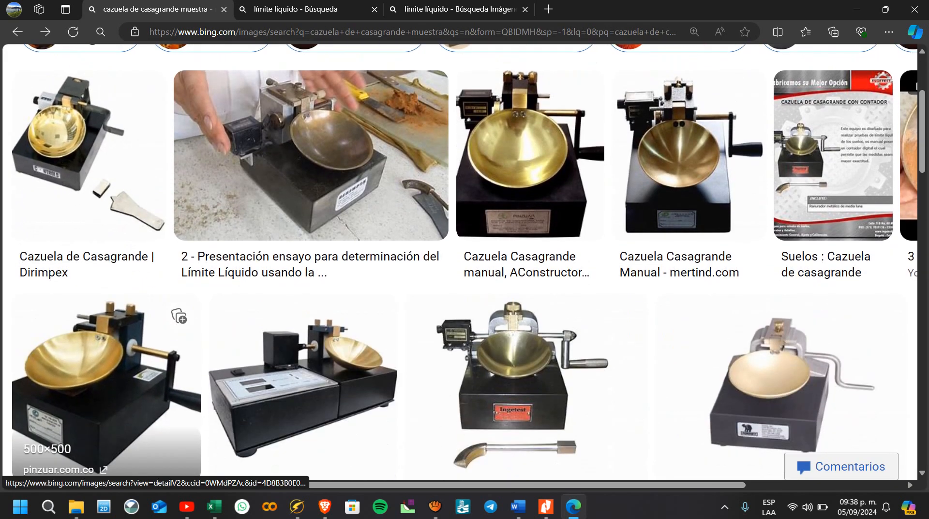
{"action": "scroll", "coordinate": [189, 339], "scroll_direction": "down", "scroll_amount": 6}
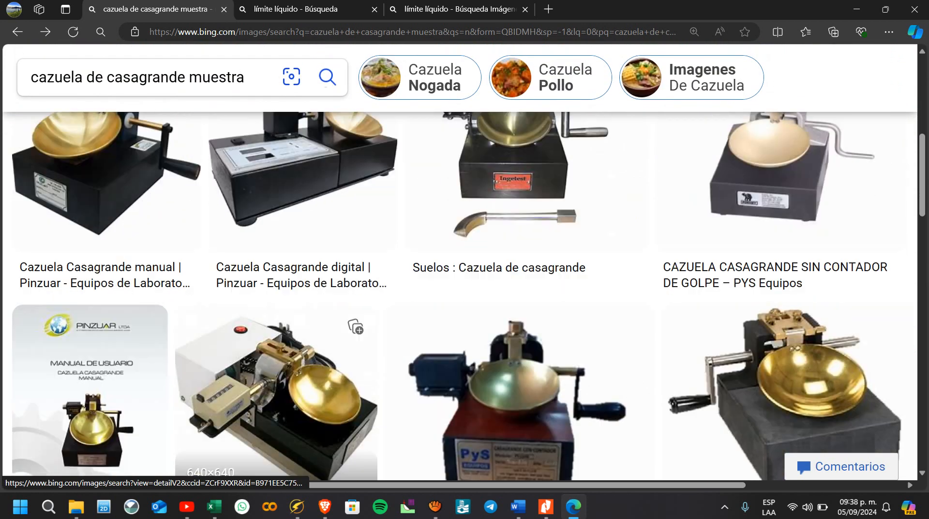
{"action": "scroll", "coordinate": [276, 290], "scroll_direction": "down", "scroll_amount": 3}
{"action": "scroll", "coordinate": [275, 291], "scroll_direction": "up", "scroll_amount": 7}
{"action": "scroll", "coordinate": [339, 338], "scroll_direction": "up", "scroll_amount": 6}
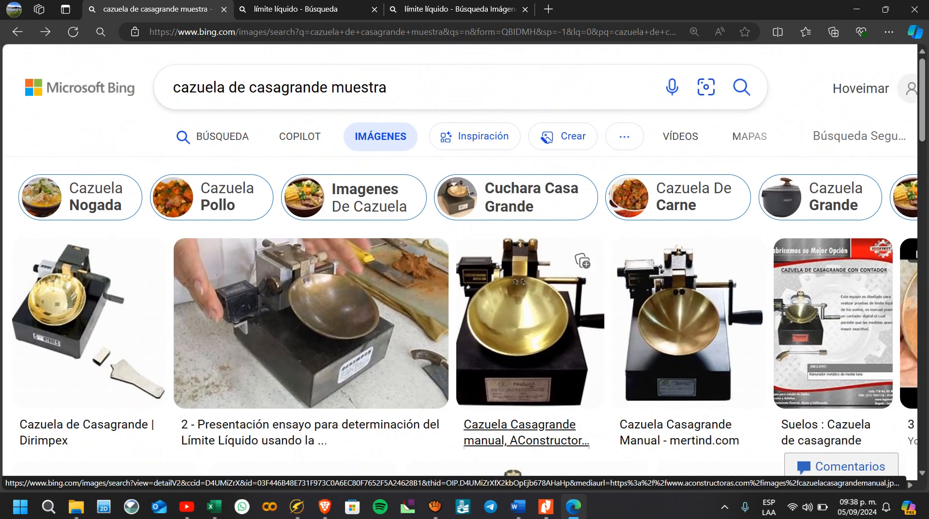
Step: Switch back to the Libro1 workbook in Excel and centre the contents of cells C3:E4 horizontally
{"action": "mouse_move", "coordinate": [213, 506]}
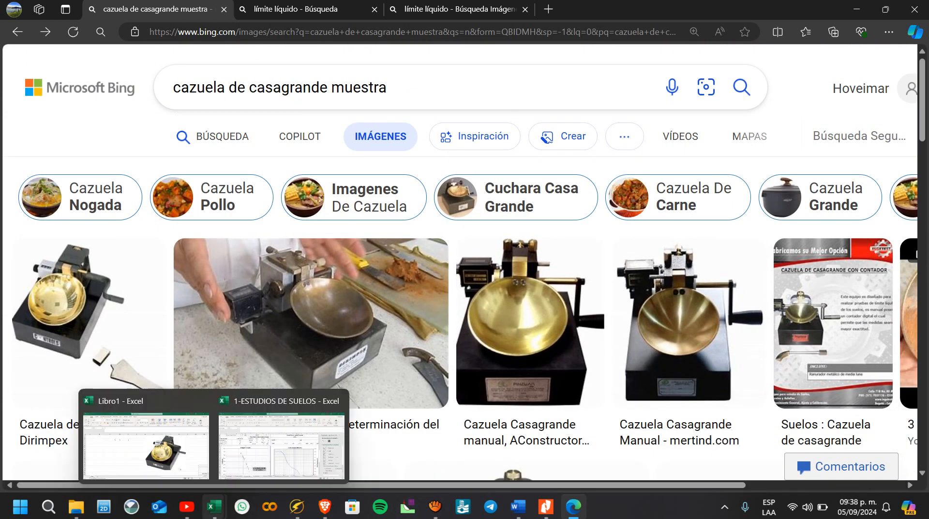
{"action": "left_click", "coordinate": [145, 436]}
{"action": "left_click", "coordinate": [269, 285]}
{"action": "left_click_drag", "start_coordinate": [204, 201], "coordinate": [332, 215]}
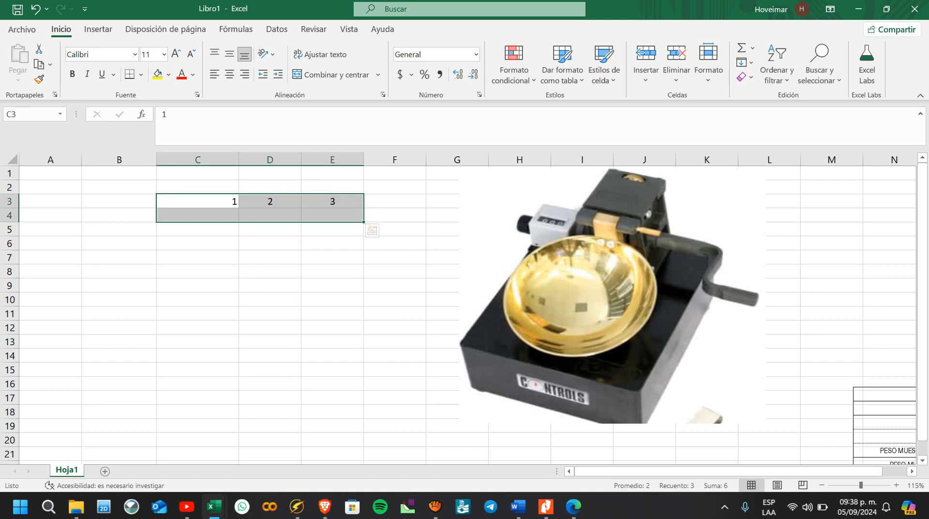
{"action": "left_click", "coordinate": [230, 74]}
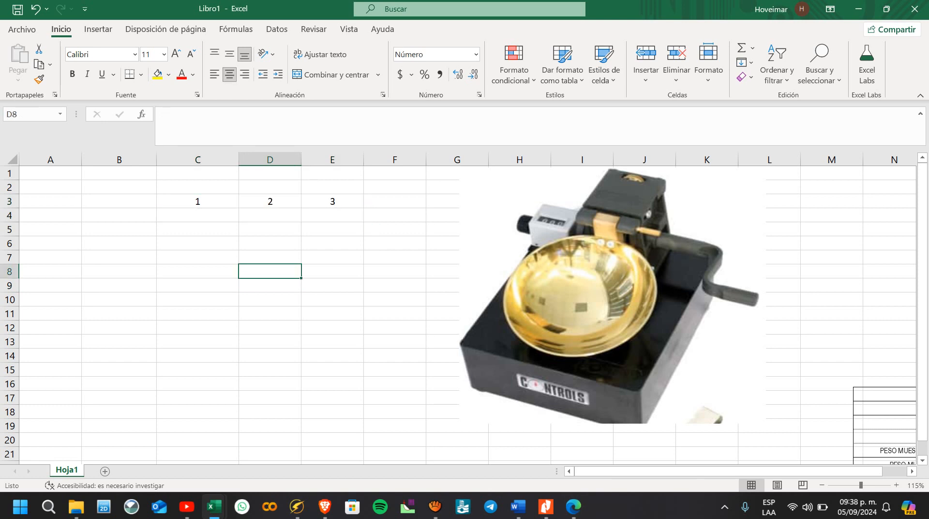
Step: Label cell B4 RANGOS and enter the range 15-25 under heading 1 in C4
{"action": "left_click", "coordinate": [119, 215]}
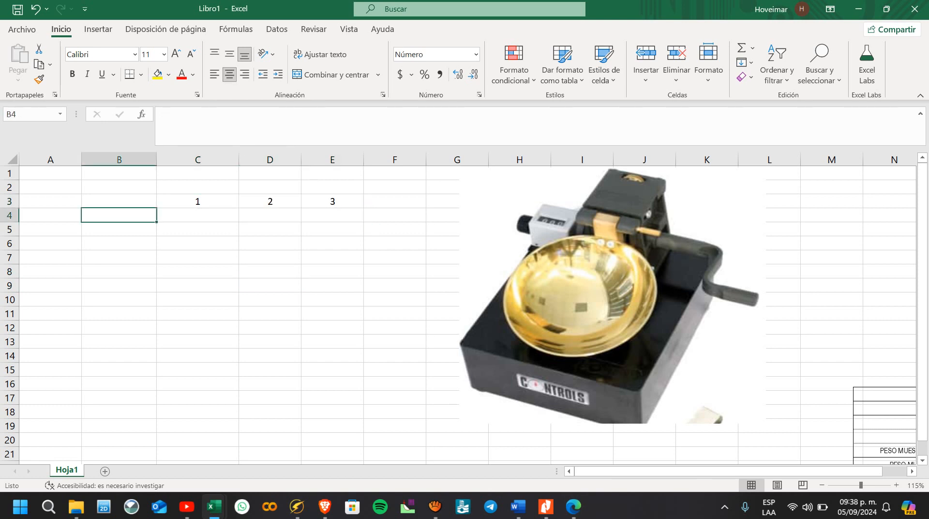
{"action": "type", "text": "RANGOS"}
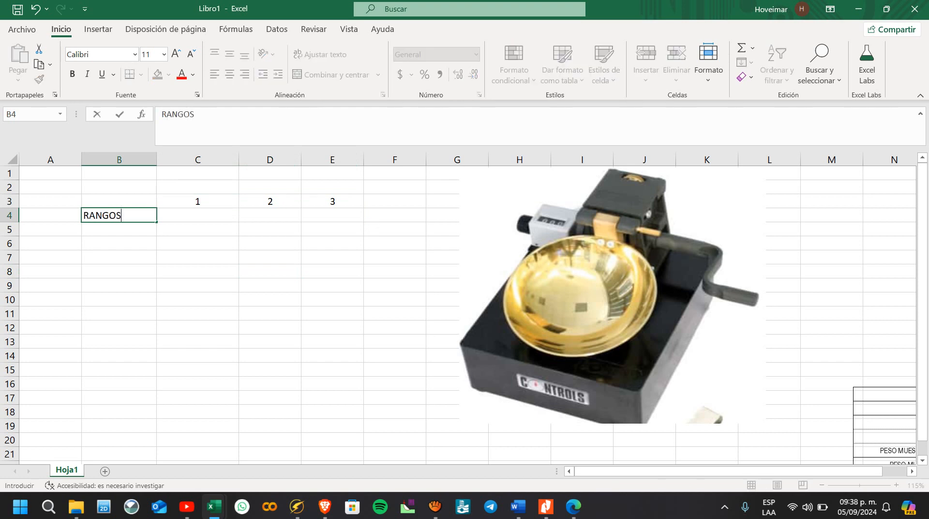
{"action": "key", "text": "Right"}
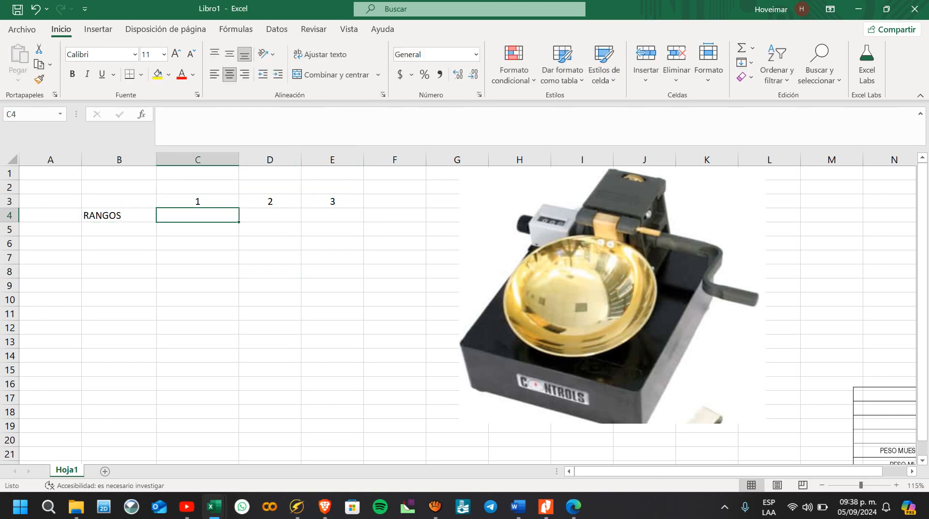
{"action": "type", "text": "15"}
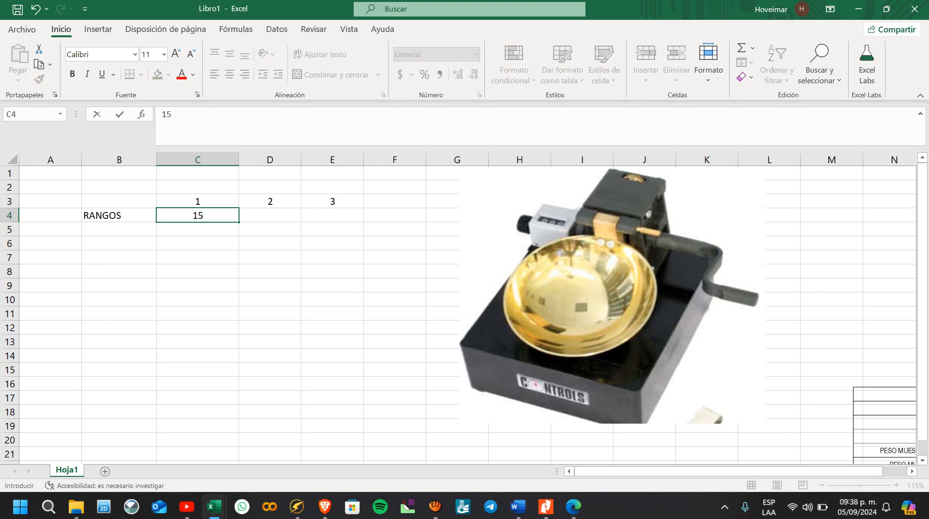
{"action": "type", "text": "-25"}
{"action": "key", "text": "Right"}
Step: Enter the ranges 20-30 in D4 and 25-35 in E4
{"action": "type", "text": "20"}
{"action": "key", "text": "Right"}
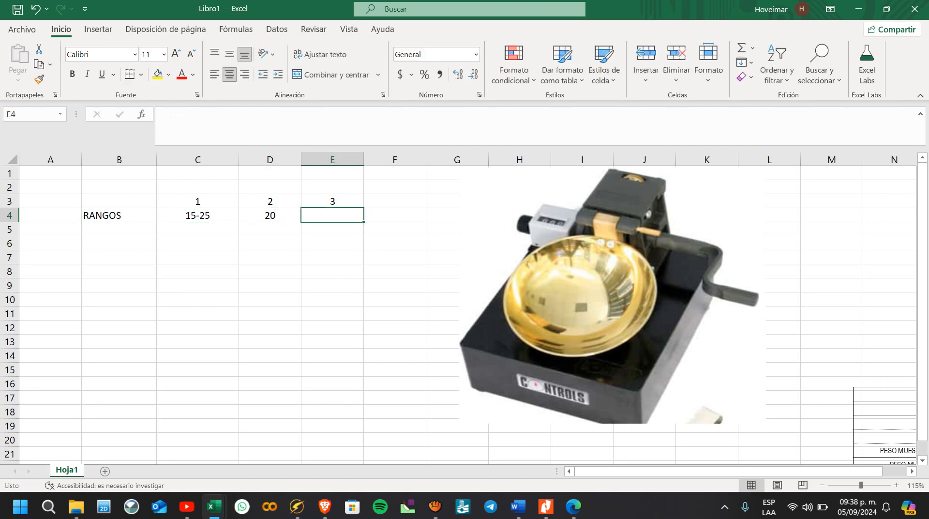
{"action": "type", "text": "30"}
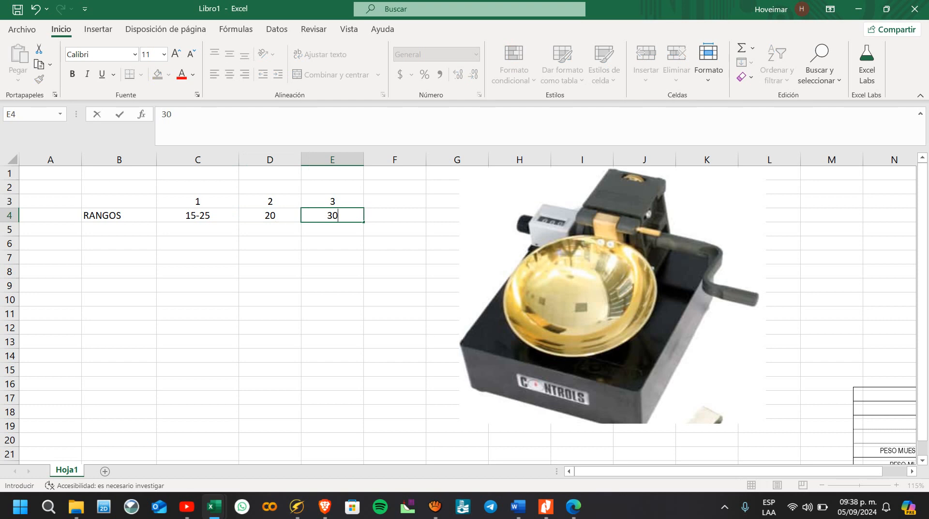
{"action": "key", "text": "Left"}
{"action": "key", "text": "F2"}
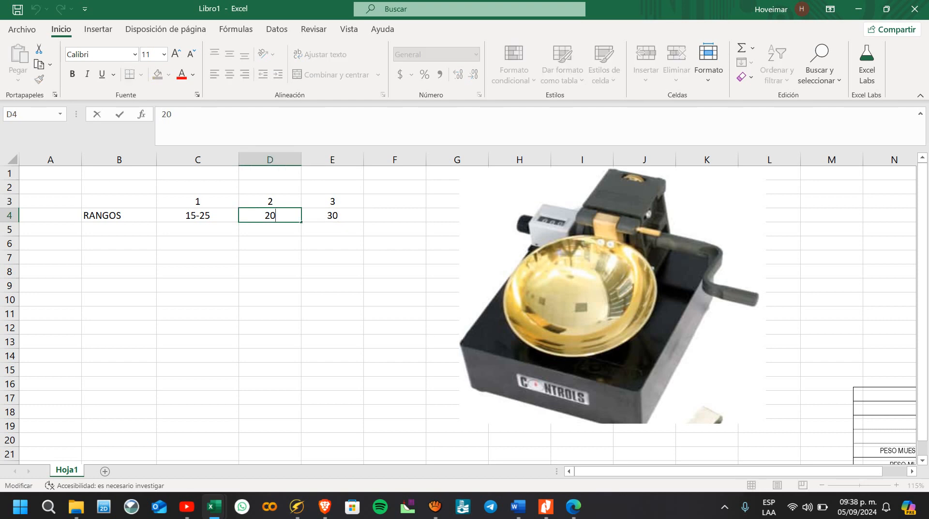
{"action": "type", "text": "-30"}
{"action": "key", "text": "Tab"}
{"action": "key", "text": "F2"}
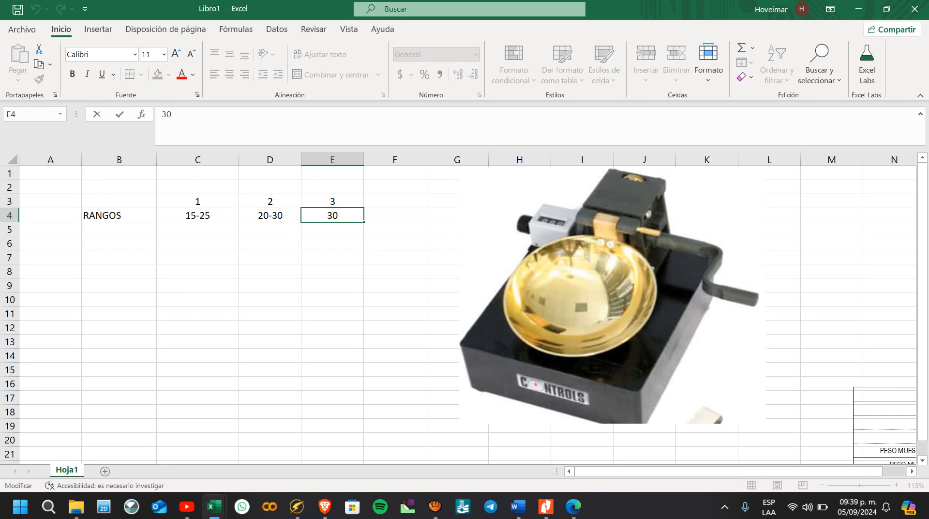
{"action": "key", "text": "BackSpace"}
{"action": "key", "text": "BackSpace"}
{"action": "type", "text": "25-35"}
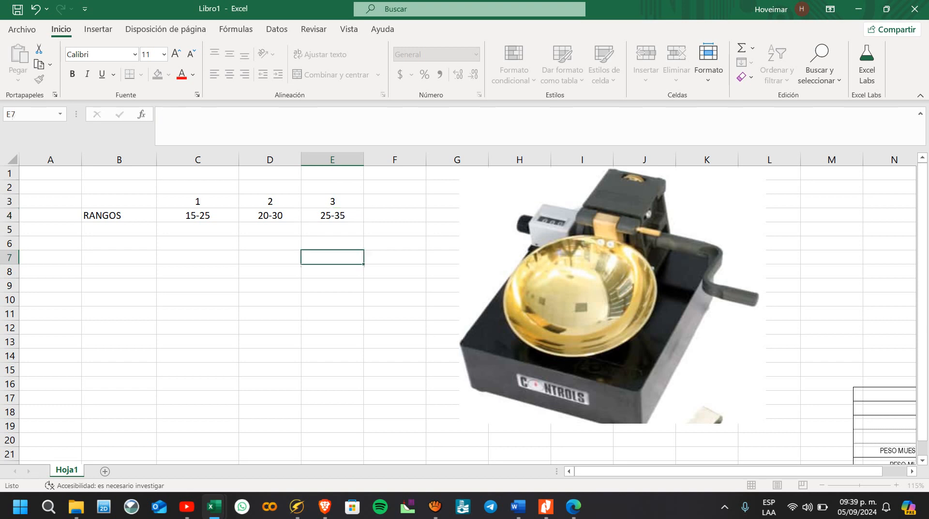
{"action": "key", "text": "Return"}
{"action": "key", "text": "Left"}
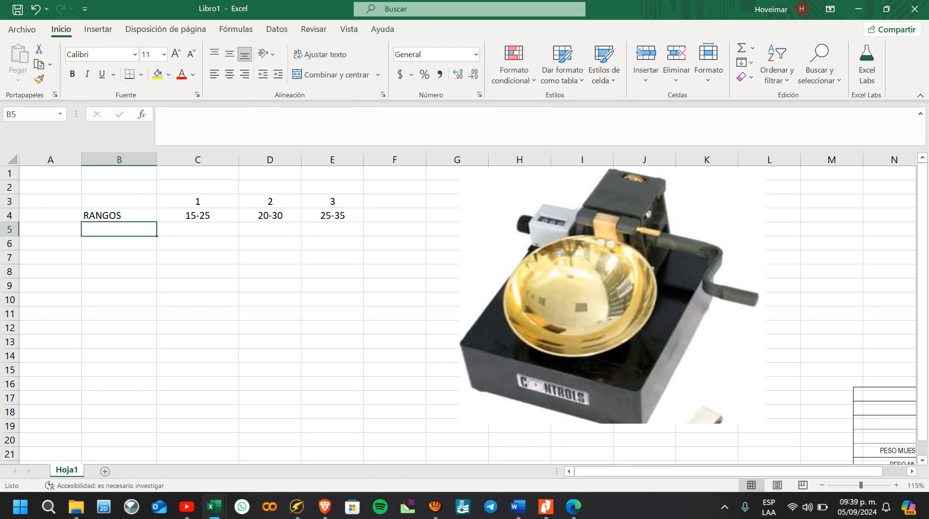
Step: Shift the Casagrande cup picture slightly toward the table and shrink it to span about columns G to K, down to row 15
{"action": "left_click_drag", "start_coordinate": [613, 295], "coordinate": [589, 294]}
{"action": "left_click_drag", "start_coordinate": [743, 422], "coordinate": [685, 373]}
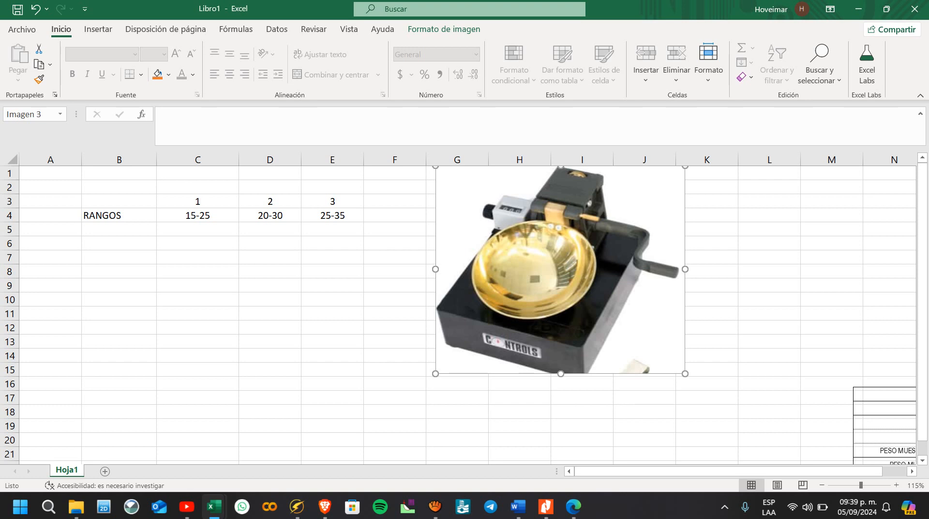
{"action": "left_click", "coordinate": [197, 202]}
{"action": "left_click", "coordinate": [332, 201]}
{"action": "left_click", "coordinate": [119, 230]}
{"action": "left_click", "coordinate": [198, 230]}
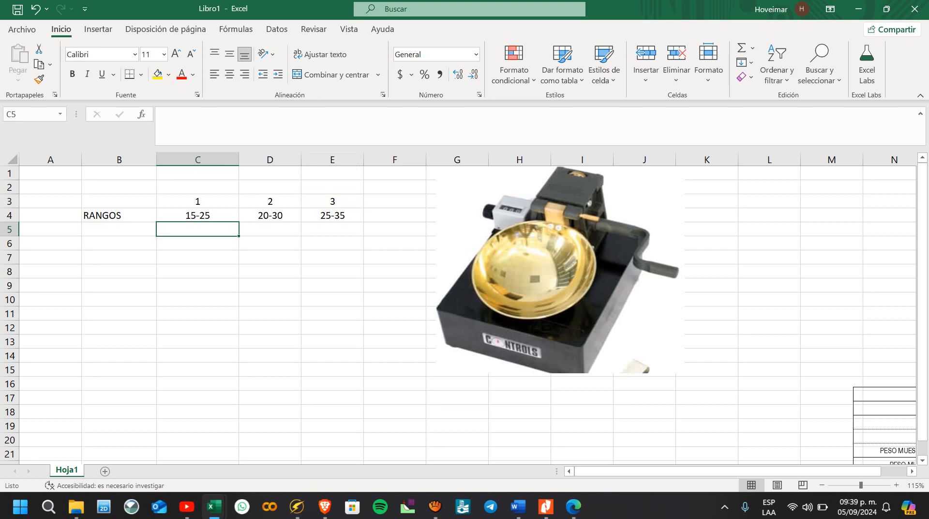
Step: Enter the label RECIPIENTES in cell B5
{"action": "left_click", "coordinate": [119, 230]}
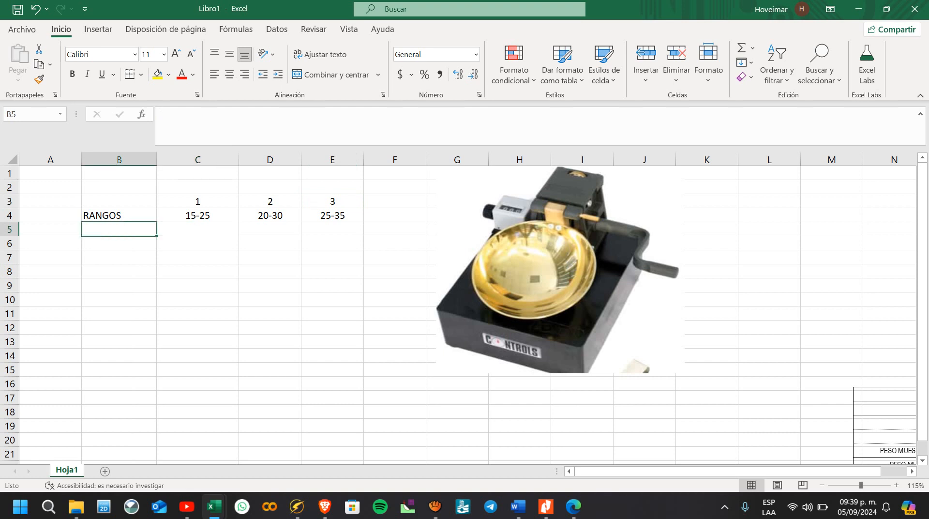
{"action": "type", "text": "RECIPIENTE"}
{"action": "key", "text": "BackSpace"}
{"action": "key", "text": "BackSpace"}
{"action": "key", "text": "BackSpace"}
{"action": "type", "text": "NTES"}
{"action": "key", "text": "Return"}
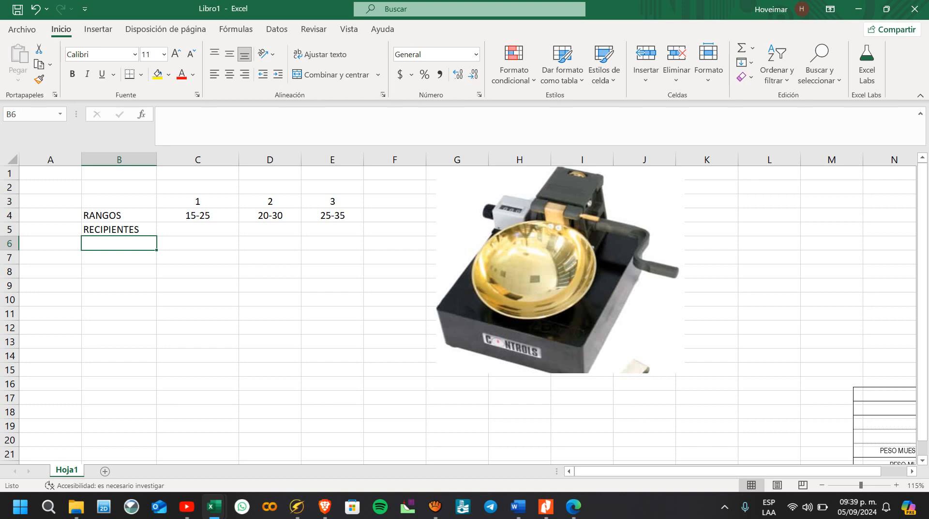
Step: Enter the row labels PESO RECIP in B5 and MH+RECP in B6
{"action": "key", "text": "Up"}
{"action": "type", "text": "PESO REP"}
{"action": "key", "text": "BackSpace"}
{"action": "type", "text": "CIP"}
{"action": "key", "text": "Return"}
{"action": "type", "text": "MH"}
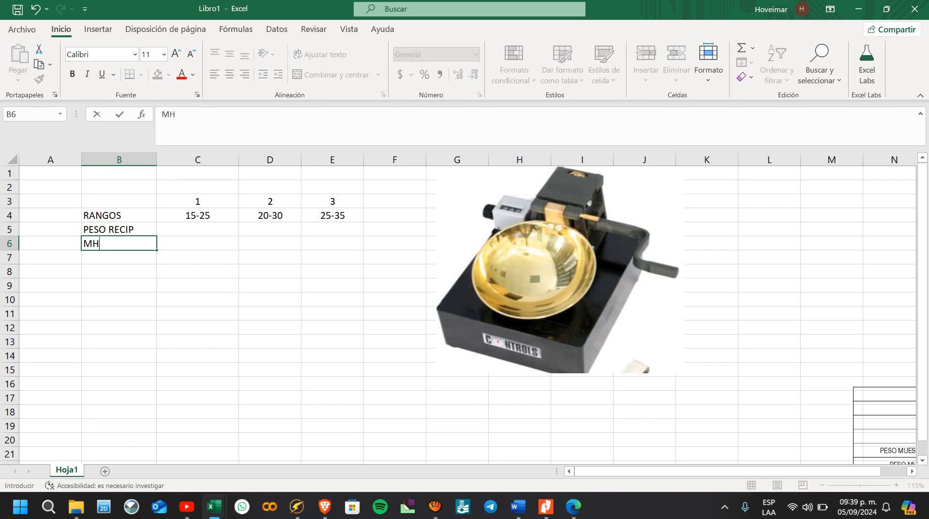
{"action": "type", "text": "+RECP"}
{"action": "key", "text": "Return"}
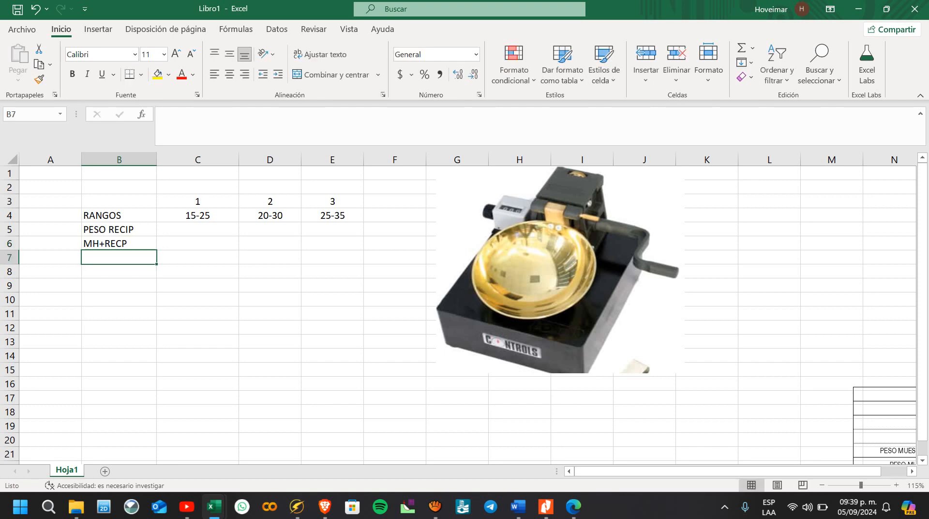
Step: Enter the row labels MS+RECP in B7 and HUMEDAD in B8
{"action": "type", "text": "MS"}
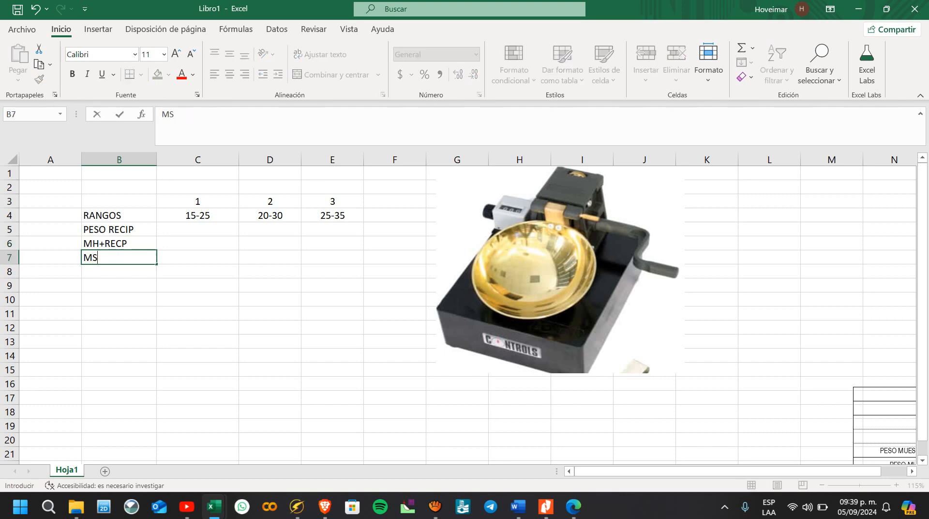
{"action": "type", "text": "+RECP"}
{"action": "key", "text": "Return"}
{"action": "type", "text": "CA"}
{"action": "key", "text": "BackSpace"}
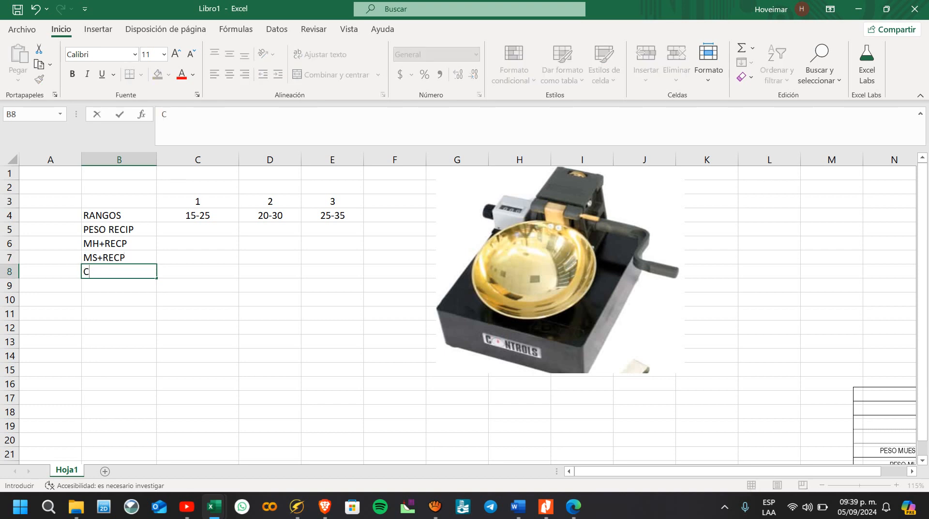
{"action": "key", "text": "BackSpace"}
{"action": "type", "text": "HUMEDAD"}
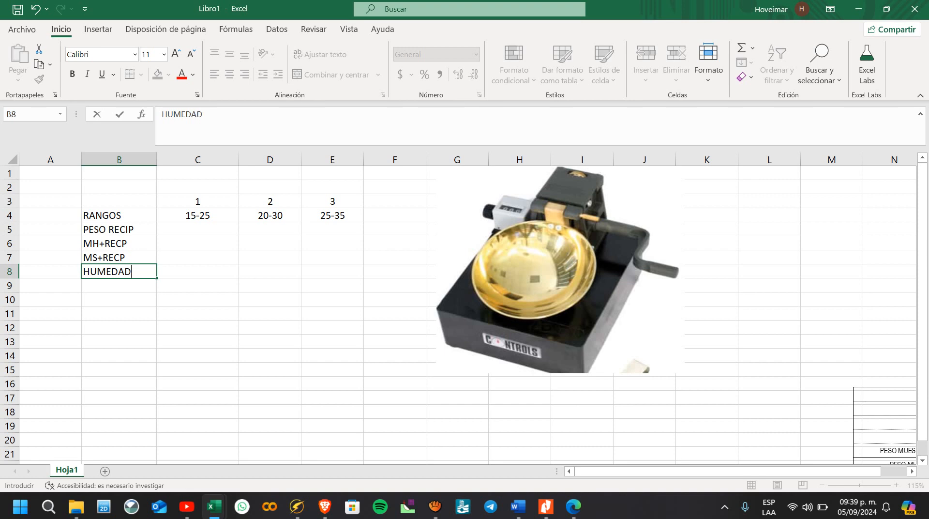
{"action": "key", "text": "Right"}
{"action": "key", "text": "Right"}
{"action": "key", "text": "Up"}
{"action": "key", "text": "Up"}
{"action": "key", "text": "Up"}
{"action": "key", "text": "Left"}
Step: Move the LÍMITE PLÁSTICO table picture below the row labels so that it starts at row 13
{"action": "left_click_drag", "start_coordinate": [888, 426], "coordinate": [64, 356]}
{"action": "left_click", "coordinate": [198, 230]}
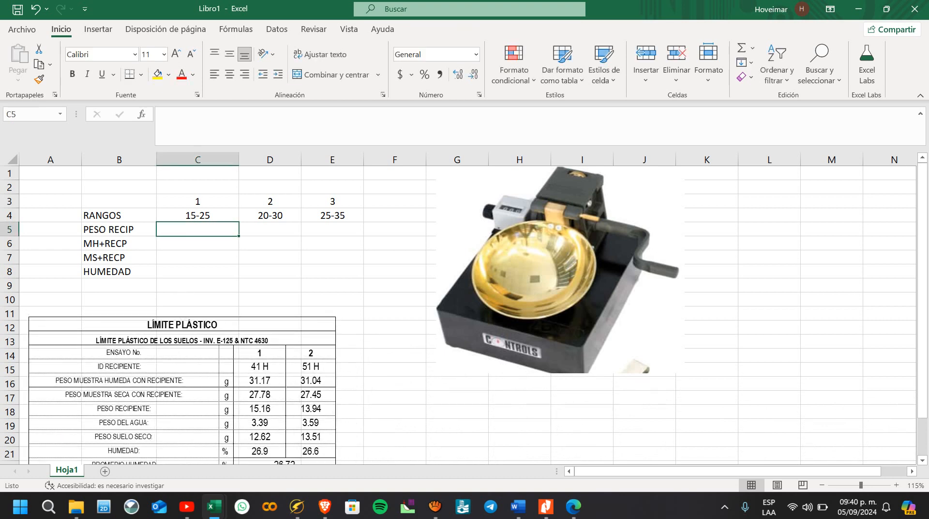
{"action": "left_click_drag", "start_coordinate": [179, 340], "coordinate": [170, 363]}
{"action": "left_click", "coordinate": [270, 257]}
{"action": "left_click", "coordinate": [198, 229]}
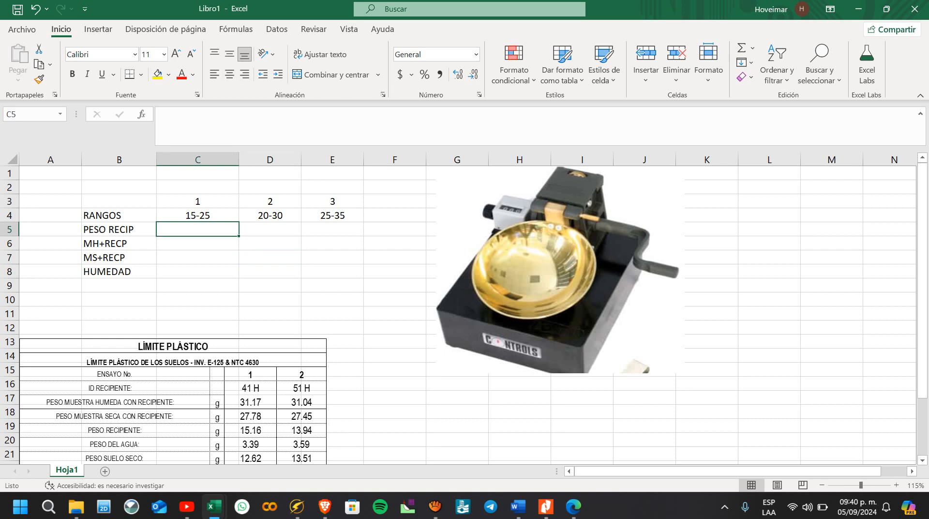
{"action": "left_click", "coordinate": [197, 258]}
{"action": "left_click", "coordinate": [198, 230]}
{"action": "left_click", "coordinate": [198, 243]}
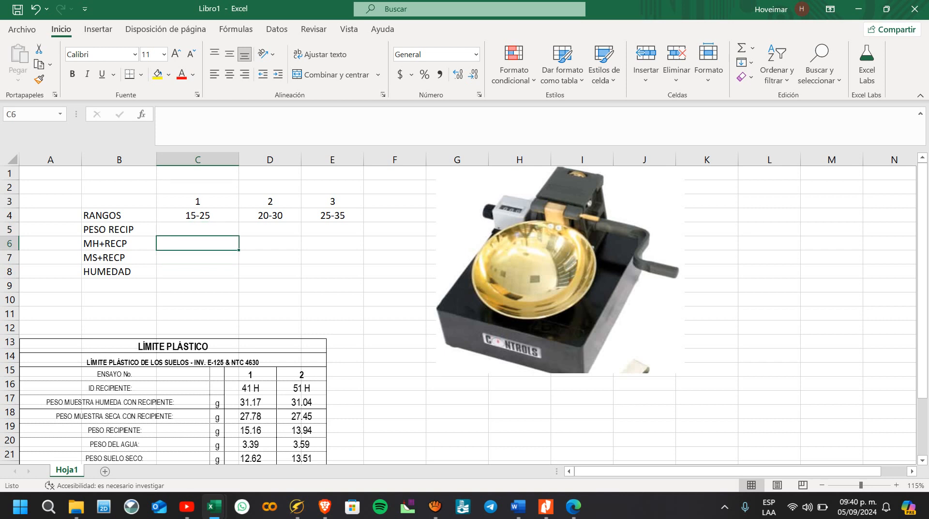
{"action": "left_click", "coordinate": [198, 229]}
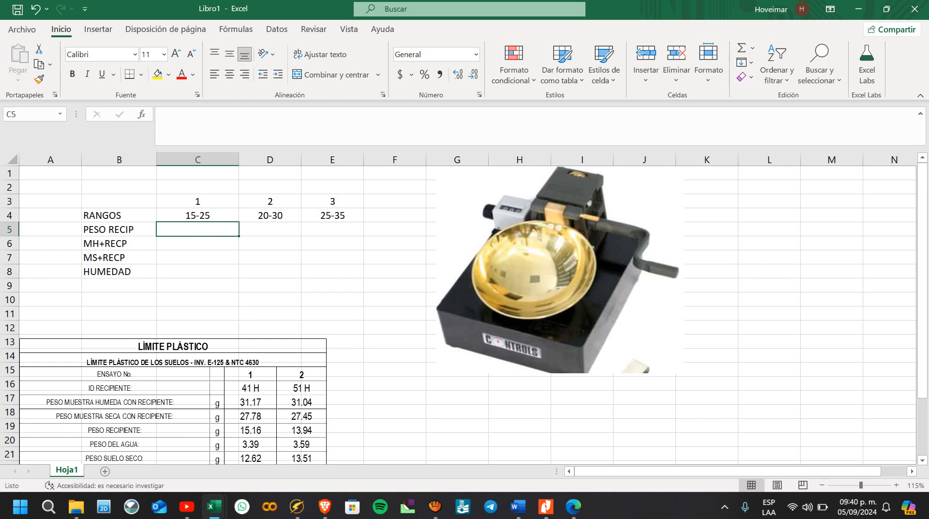
Step: Move the LÍMITE PLÁSTICO picture away and put the test table picture with the No. Golpes row below the row labels
{"action": "left_click_drag", "start_coordinate": [218, 387], "coordinate": [545, 507]}
{"action": "scroll", "coordinate": [547, 387], "scroll_direction": "down", "scroll_amount": 3}
{"action": "left_click", "coordinate": [557, 426]}
{"action": "left_click_drag", "start_coordinate": [556, 425], "coordinate": [291, 449]}
{"action": "scroll", "coordinate": [291, 435], "scroll_direction": "up", "scroll_amount": 1}
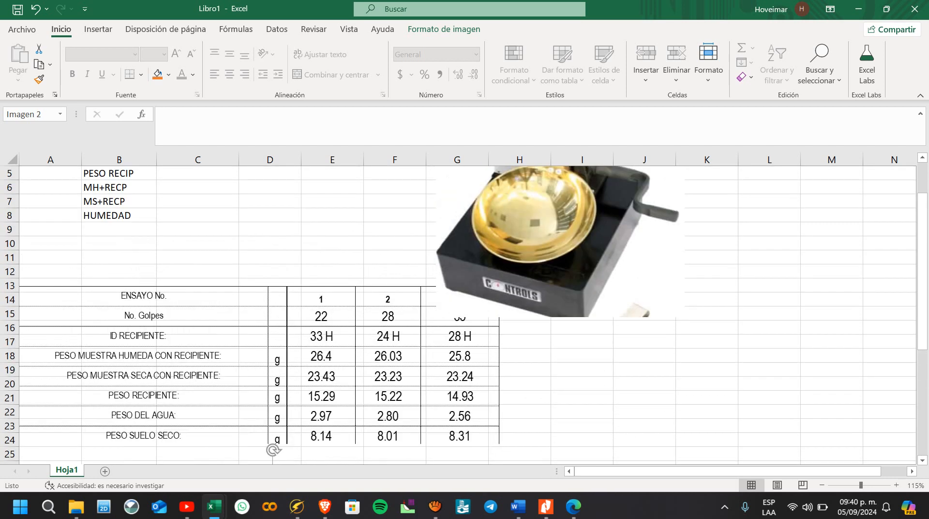
Step: Raise the No. Golpes table picture to start at row 11 and move the cup picture to about columns I to L
{"action": "scroll", "coordinate": [291, 435], "scroll_direction": "up", "scroll_amount": 1}
{"action": "left_click_drag", "start_coordinate": [291, 411], "coordinate": [291, 383]}
{"action": "left_click_drag", "start_coordinate": [560, 269], "coordinate": [698, 276]}
{"action": "left_click", "coordinate": [197, 230]}
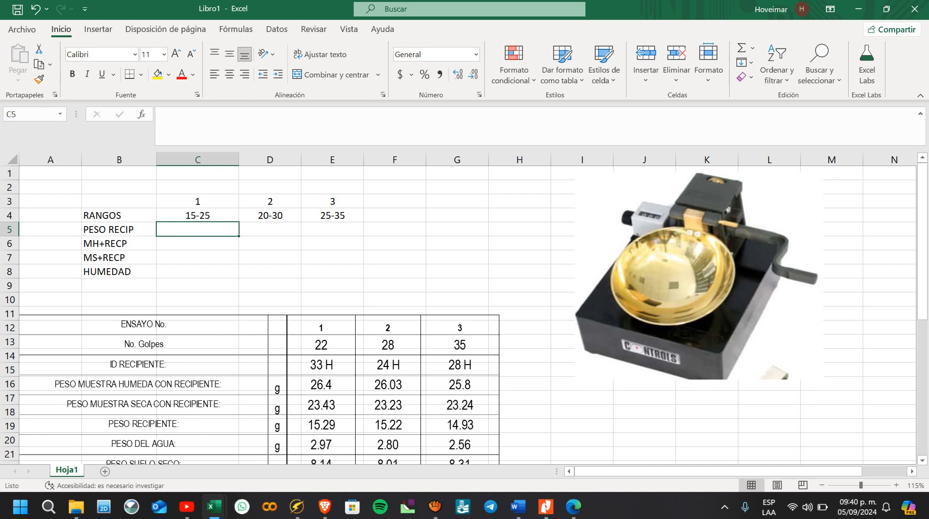
Step: Insert a new row above PESO RECIP and label it ID in cell B5
{"action": "right_click", "coordinate": [10, 229]}
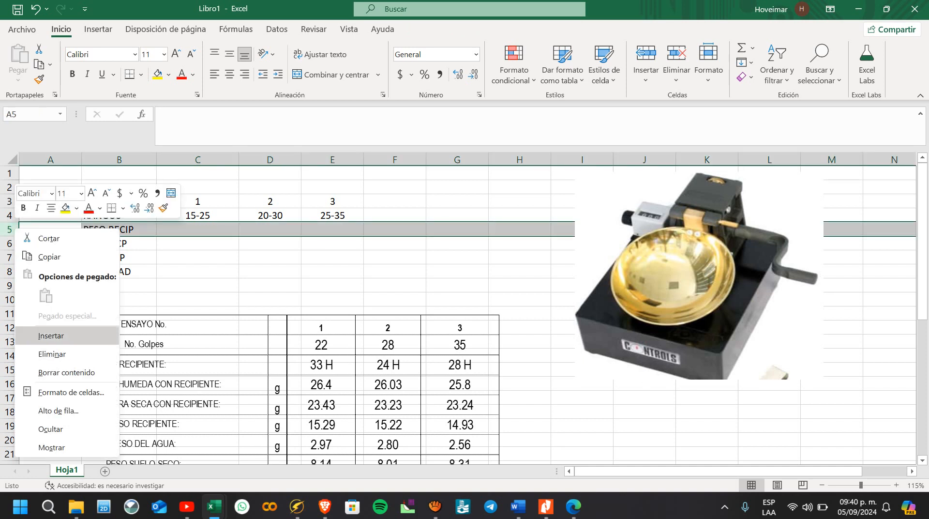
{"action": "left_click", "coordinate": [48, 334]}
{"action": "left_click", "coordinate": [119, 229]}
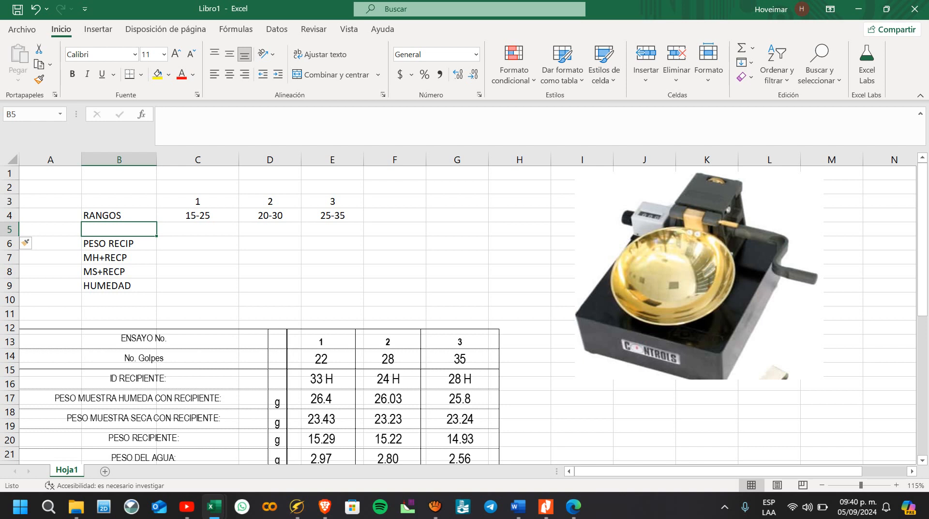
{"action": "type", "text": "ID"}
{"action": "key", "text": "Tab"}
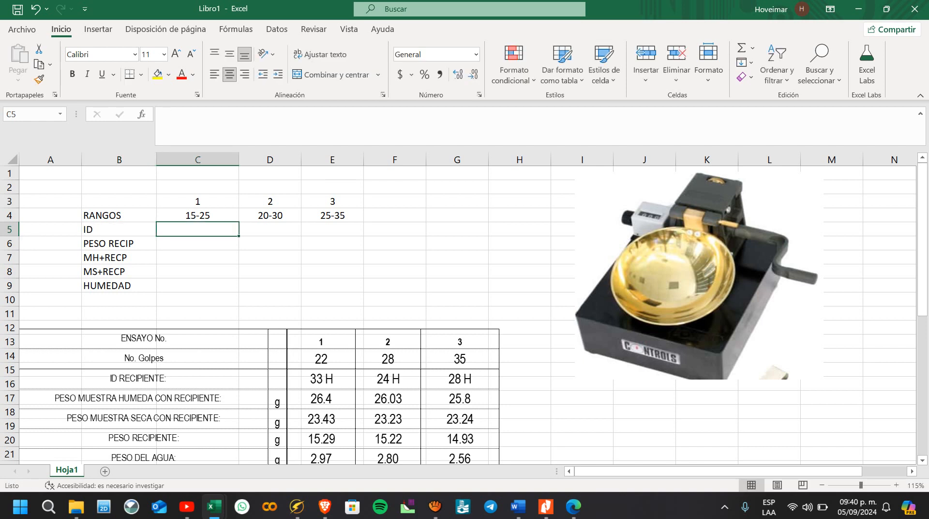
Step: Enter the container IDs 33, 24 and 28 in cells C5, D5 and E5
{"action": "type", "text": "33"}
{"action": "key", "text": "Tab"}
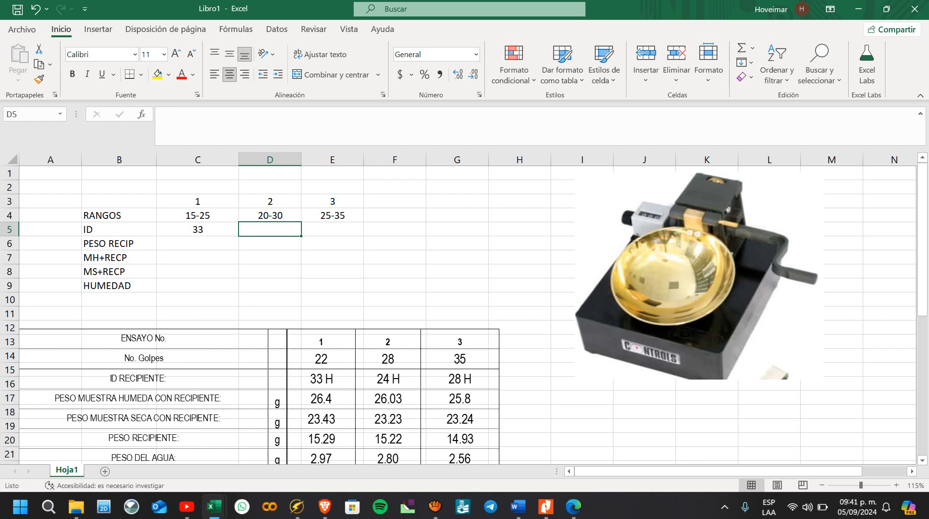
{"action": "type", "text": "24"}
{"action": "key", "text": "Tab"}
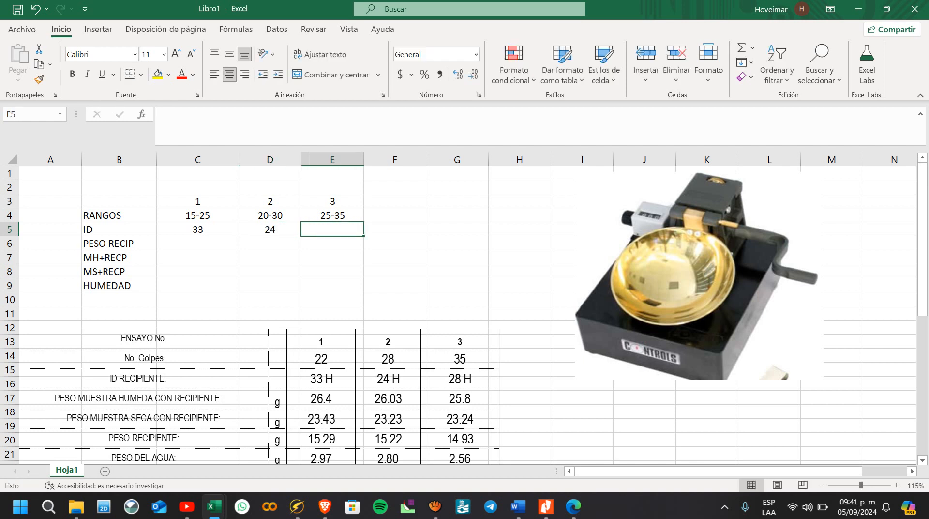
{"action": "type", "text": "28"}
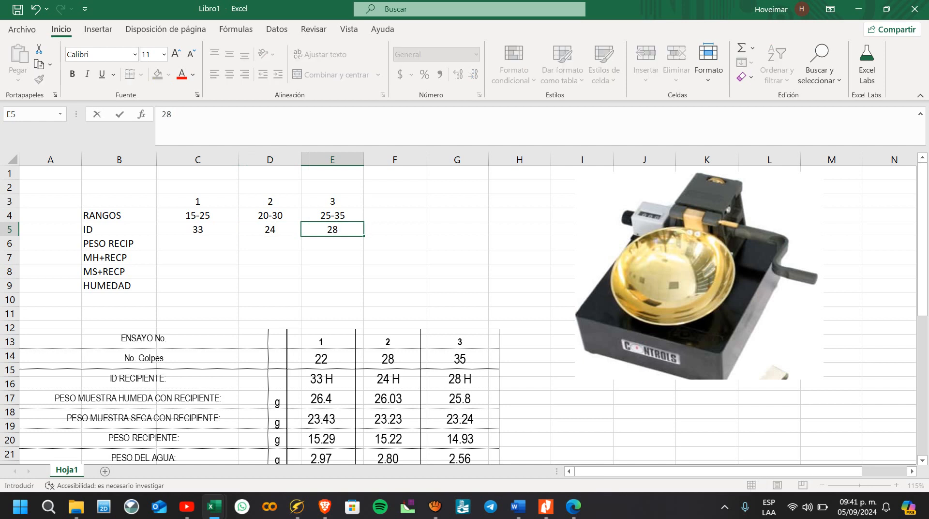
{"action": "key", "text": "Return"}
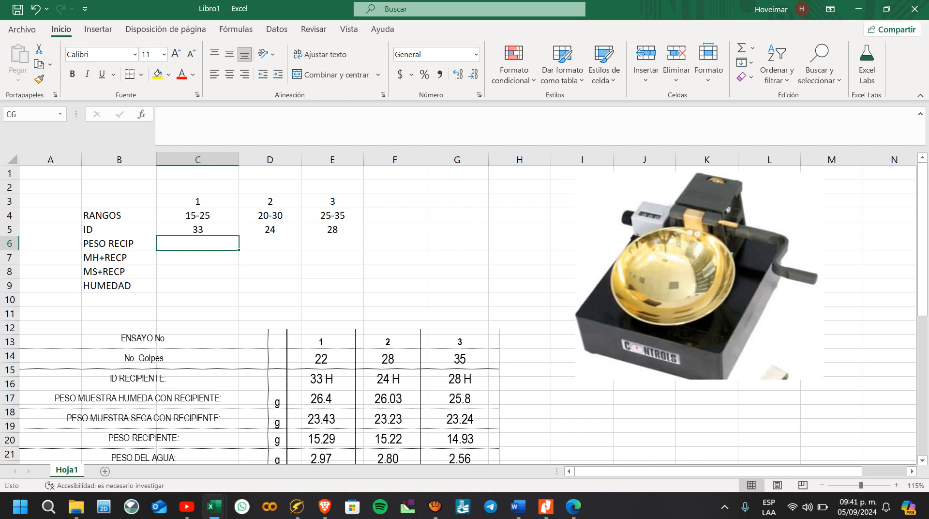
Step: Insert a new row above the ID row and label it NO. GOLPES in cell B5
{"action": "right_click", "coordinate": [12, 231]}
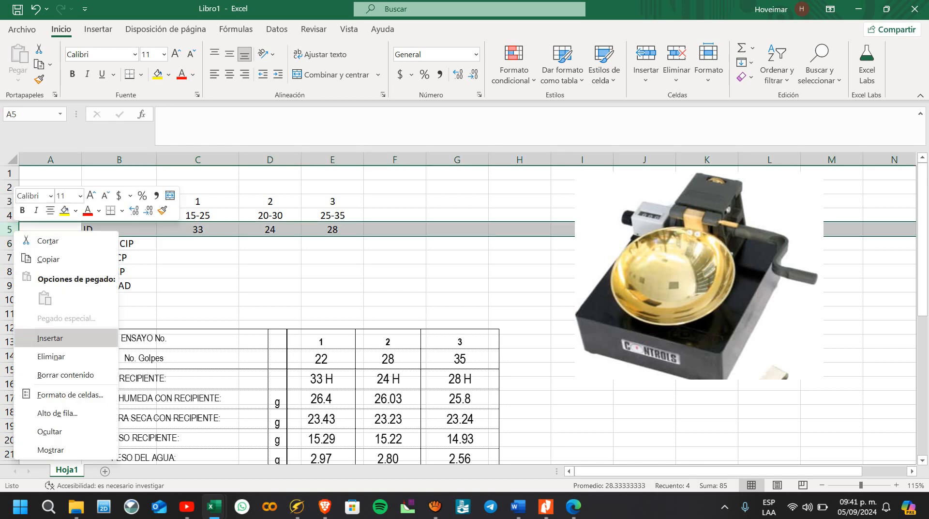
{"action": "left_click", "coordinate": [50, 338]}
{"action": "left_click", "coordinate": [119, 230]}
{"action": "type", "text": "NO. GOLPES"}
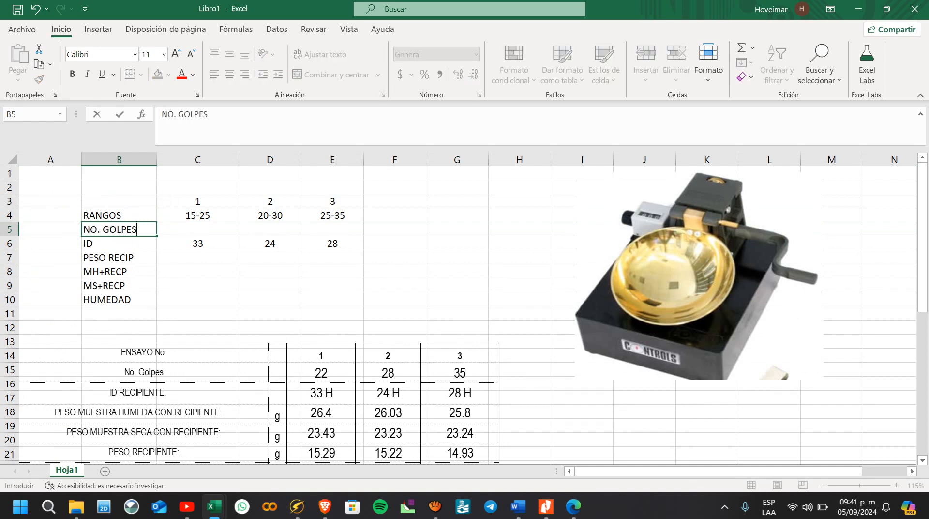
{"action": "key", "text": "Tab"}
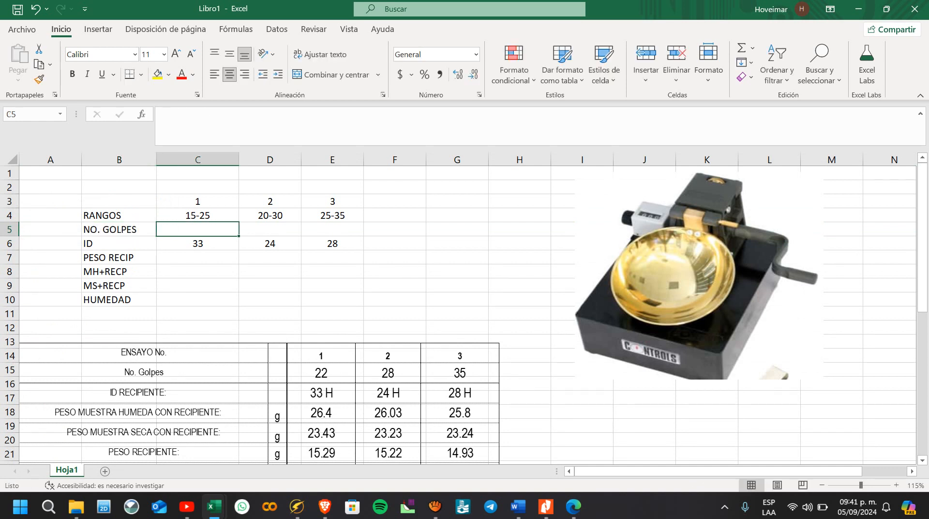
Step: Enter 22 as the first trial's blow count in cell C5
{"action": "type", "text": "22"}
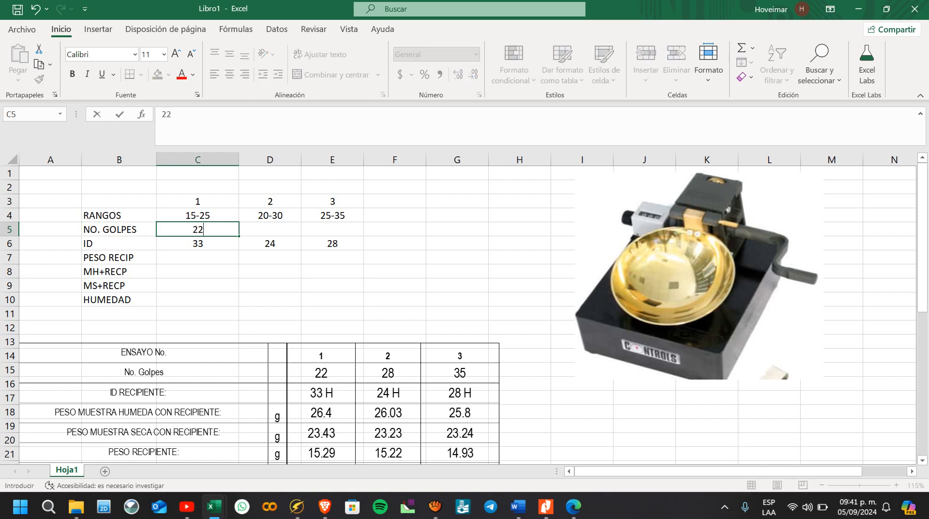
{"action": "key", "text": "Down"}
{"action": "key", "text": "Down"}
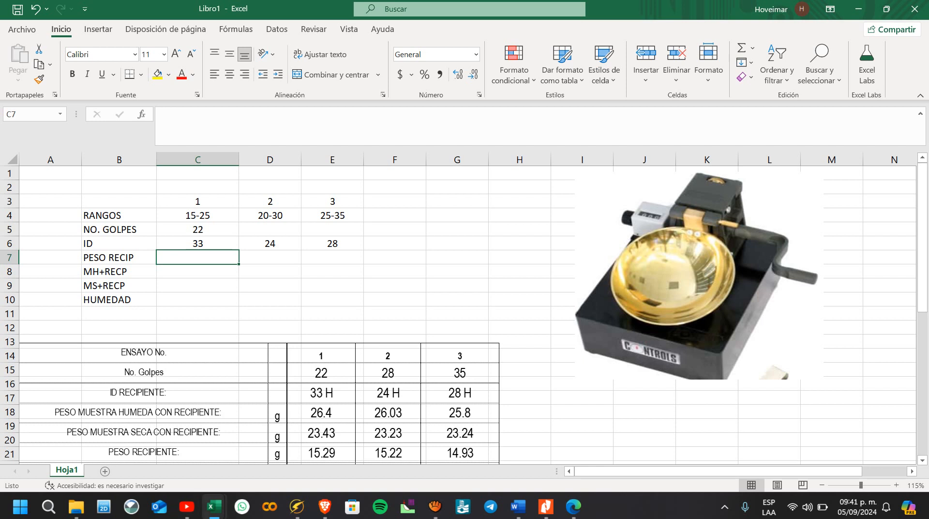
Step: Switch to Edge, examine the "límite líquido" image results and the PROCEDIMIENTO slide with the grooved soil sample, and return to Excel
{"action": "left_click", "coordinate": [573, 506]}
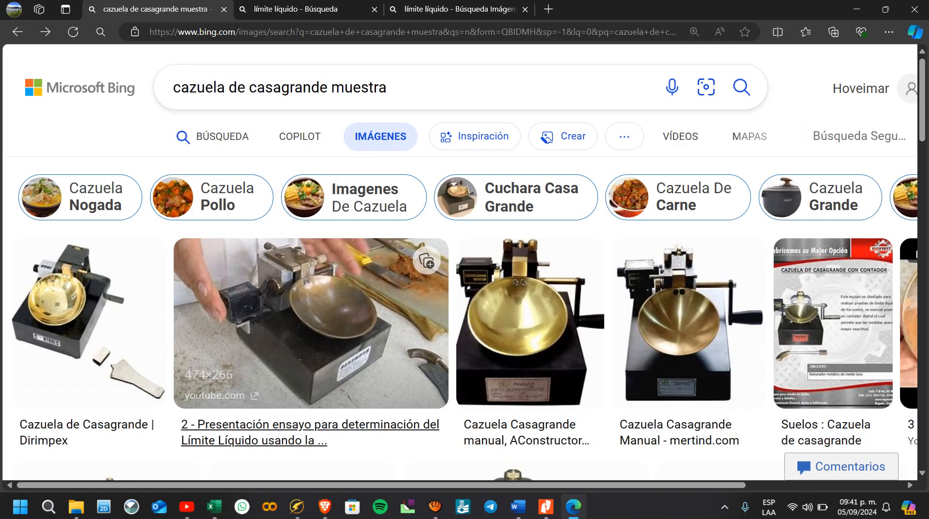
{"action": "scroll", "coordinate": [349, 271], "scroll_direction": "down", "scroll_amount": 2}
{"action": "scroll", "coordinate": [354, 213], "scroll_direction": "up", "scroll_amount": 2}
{"action": "left_click", "coordinate": [416, 88]}
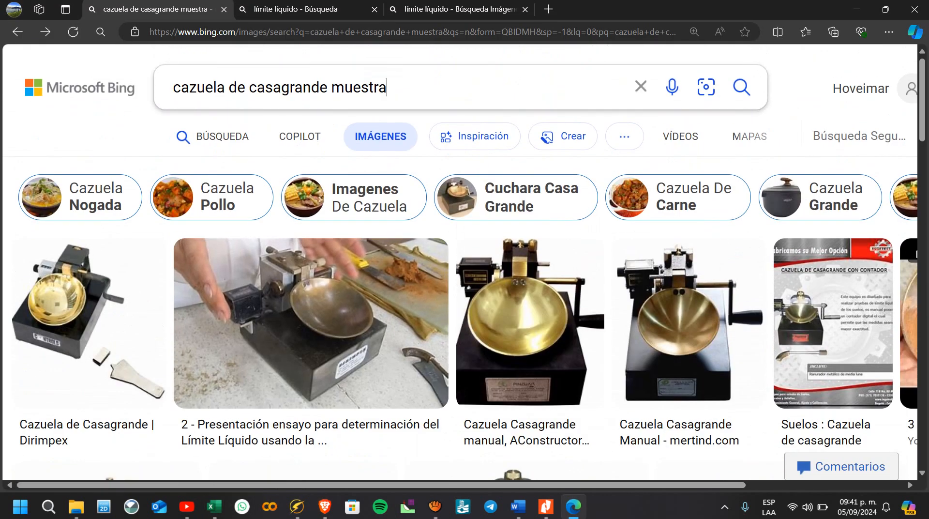
{"action": "left_click", "coordinate": [455, 9]}
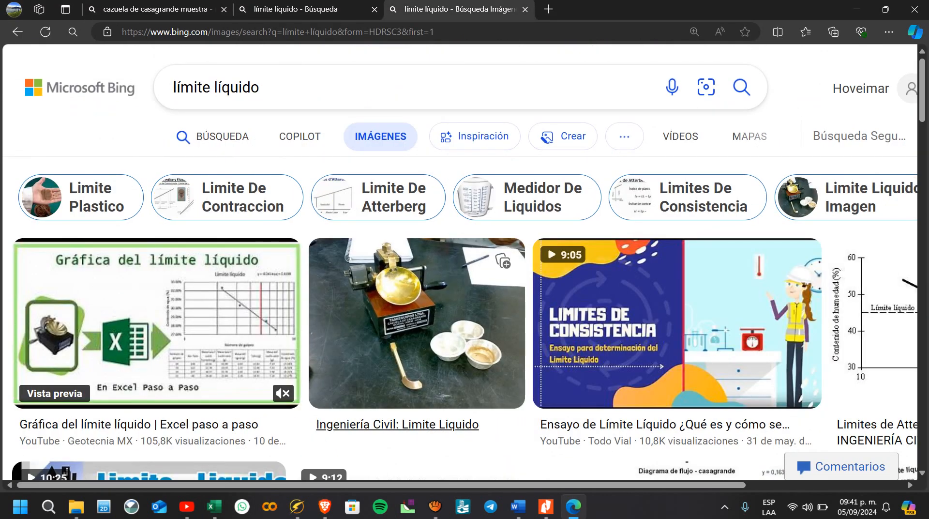
{"action": "scroll", "coordinate": [416, 320], "scroll_direction": "down", "scroll_amount": 10}
{"action": "scroll", "coordinate": [145, 218], "scroll_direction": "up", "scroll_amount": 3}
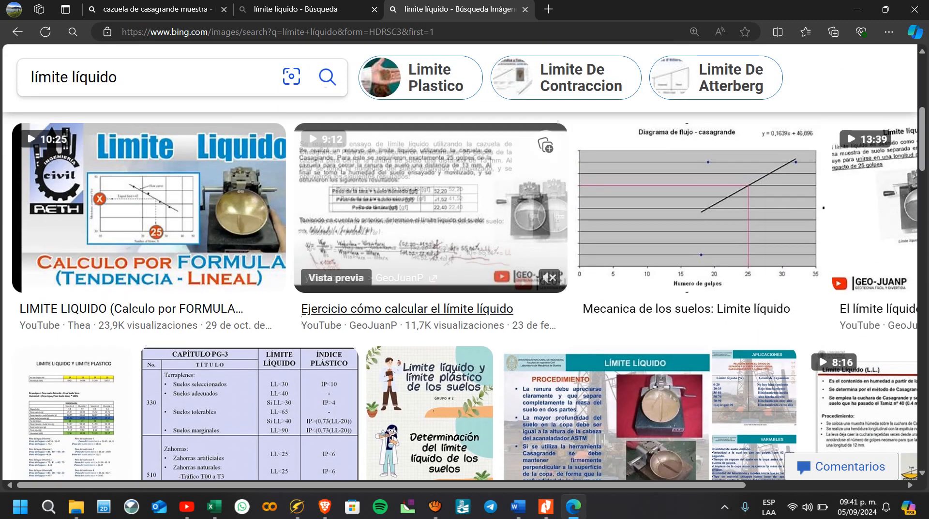
{"action": "scroll", "coordinate": [532, 208], "scroll_direction": "down", "scroll_amount": 5}
{"action": "left_click", "coordinate": [532, 208]}
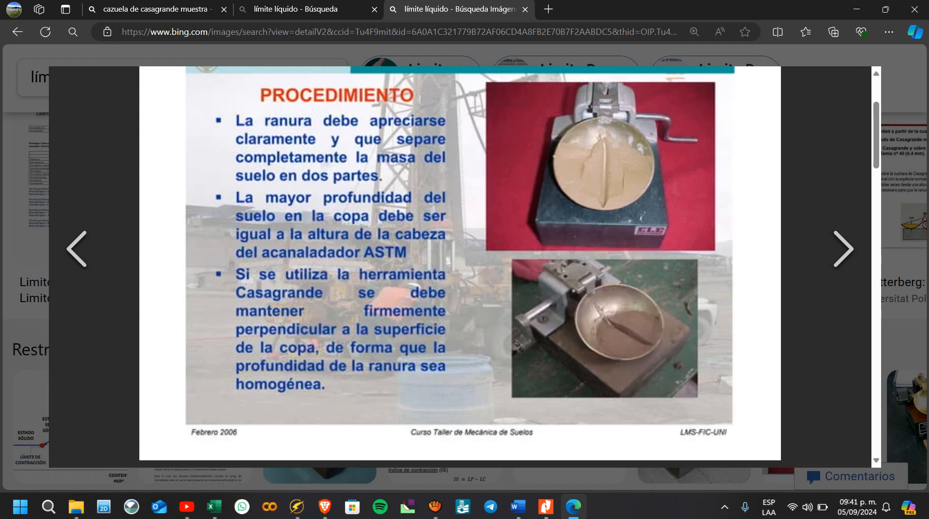
{"action": "left_click", "coordinate": [857, 9]}
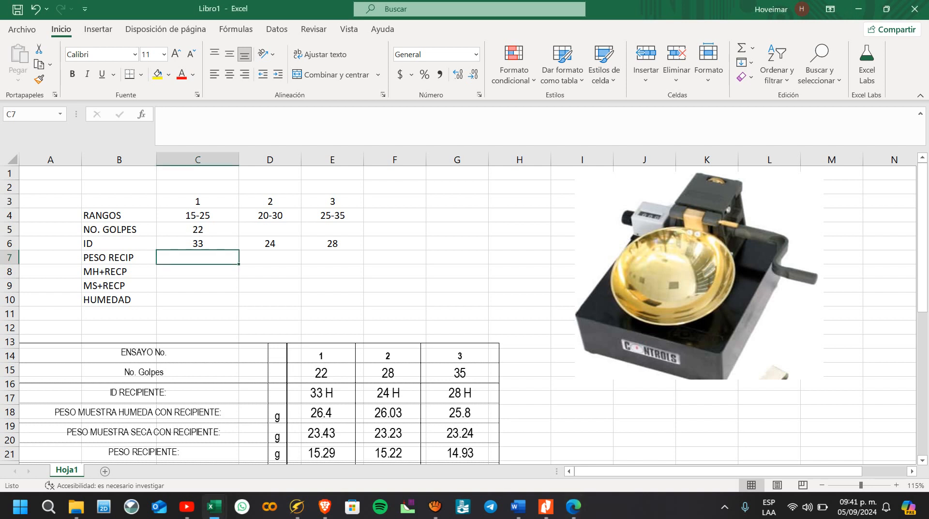
Step: Enter the first trial's weights 15.29, 26.4 and 23.43 in cells C7, C8 and C9
{"action": "type", "text": "15.29"}
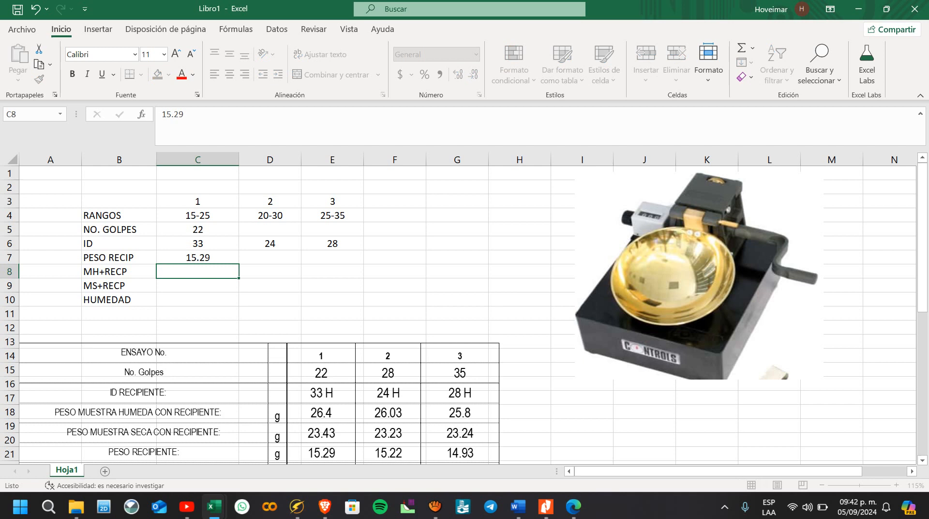
{"action": "key", "text": "Escape"}
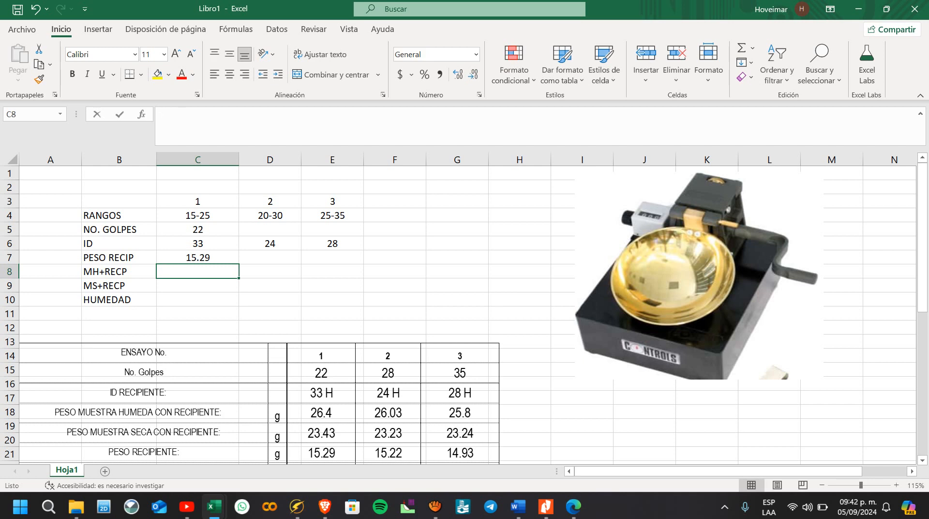
{"action": "type", "text": "26.40"}
{"action": "key", "text": "Return"}
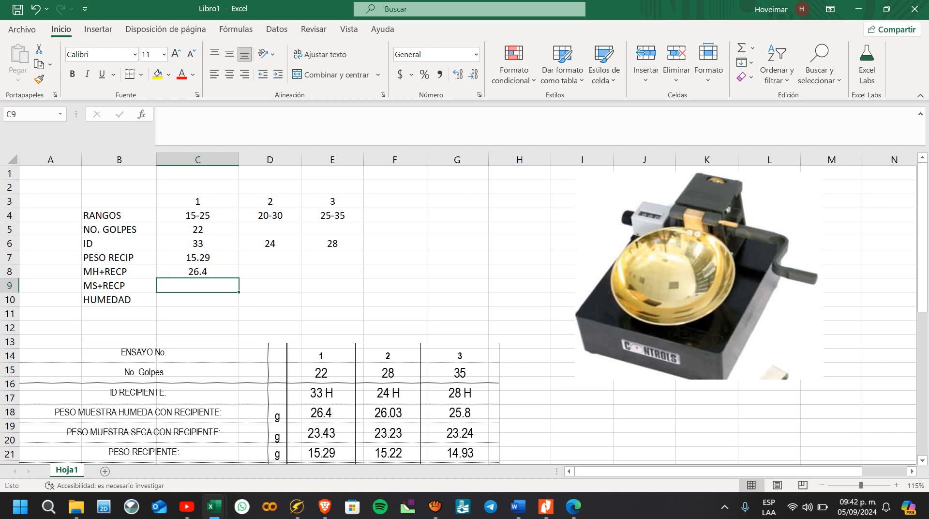
{"action": "type", "text": "23.43"}
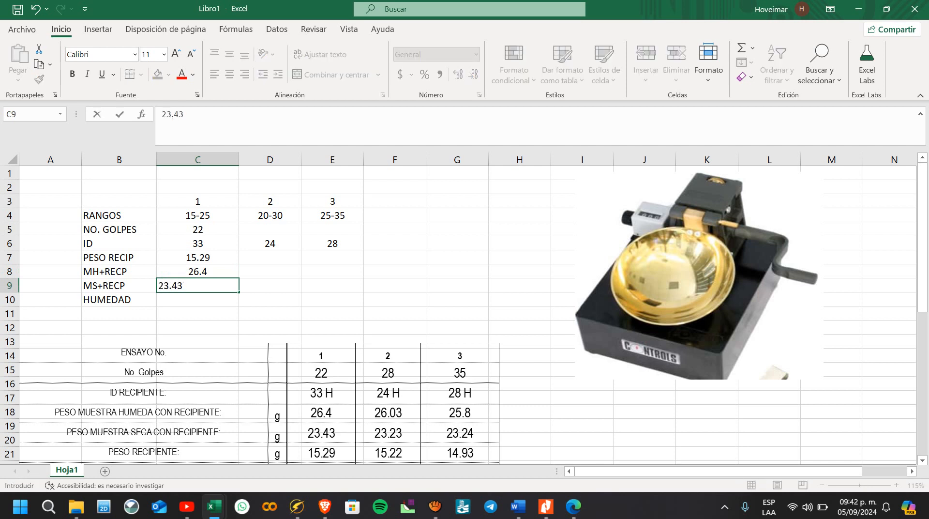
{"action": "key", "text": "Return"}
Step: Calculate the first trial's moisture in C10 with the formula +(C8-C9)/(C9-C7)*100
{"action": "type", "text": "+"}
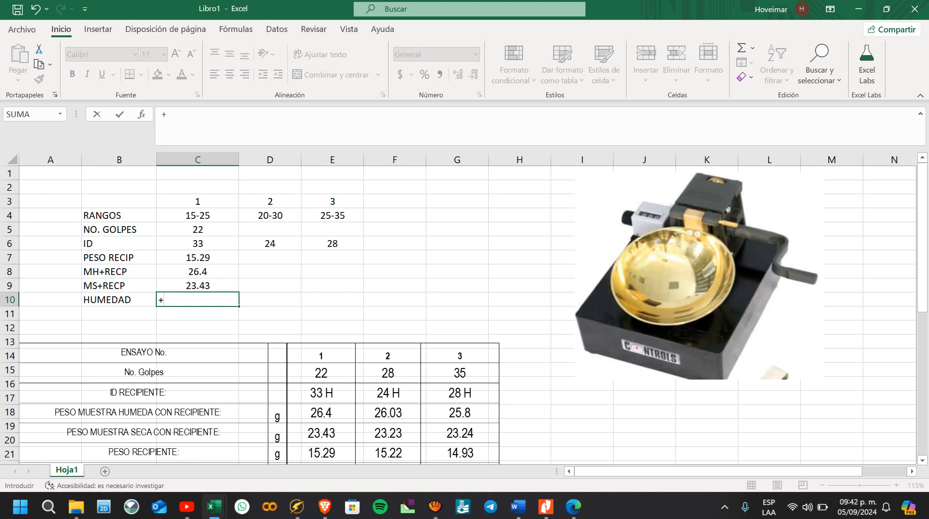
{"action": "type", "text": "("}
{"action": "left_click", "coordinate": [167, 300]}
{"action": "left_click", "coordinate": [197, 272]}
{"action": "type", "text": "-)/()"}
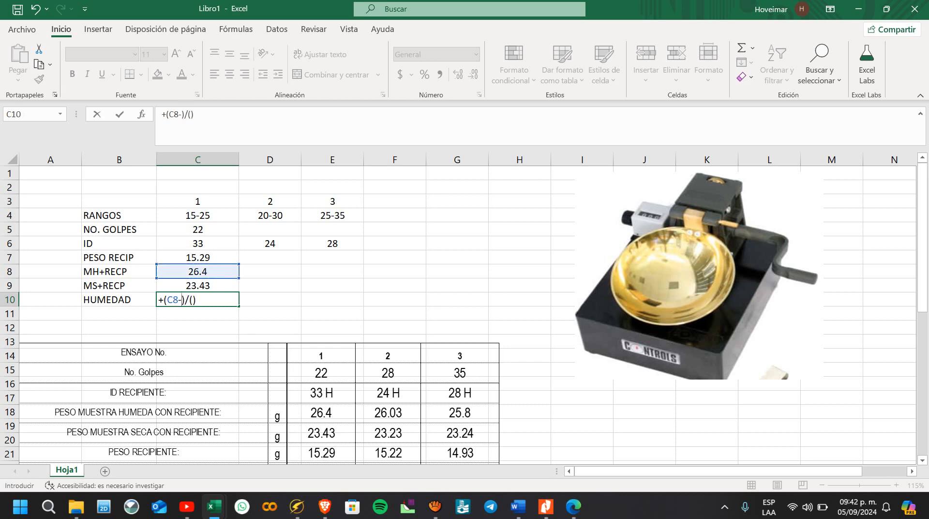
{"action": "left_click", "coordinate": [198, 285]}
{"action": "left_click", "coordinate": [203, 299]}
{"action": "left_click", "coordinate": [198, 285]}
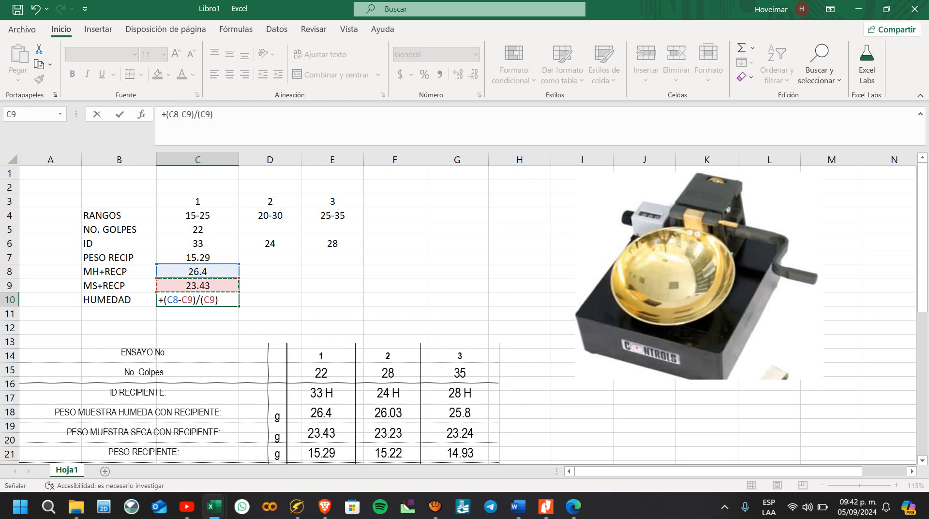
{"action": "type", "text": "-"}
{"action": "left_click", "coordinate": [197, 257]}
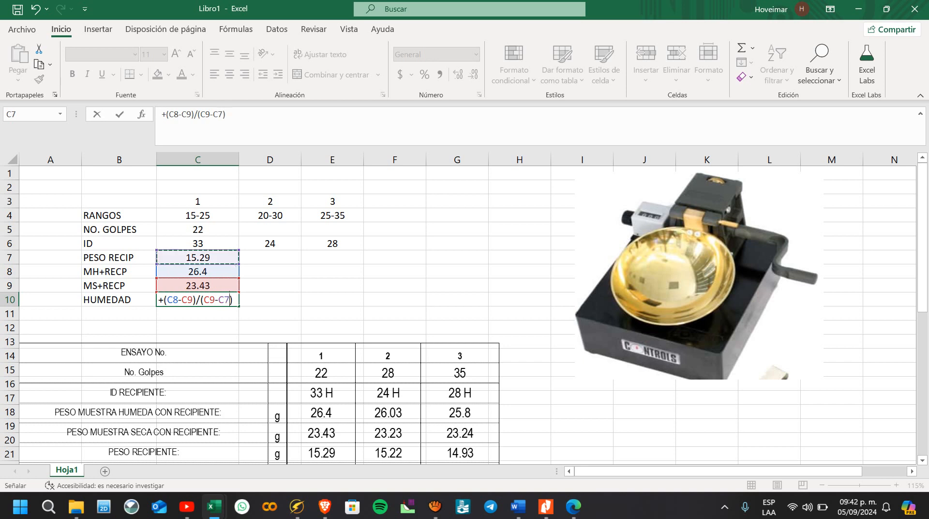
{"action": "left_click", "coordinate": [234, 300]}
{"action": "type", "text": "*100"}
{"action": "key", "text": "Return"}
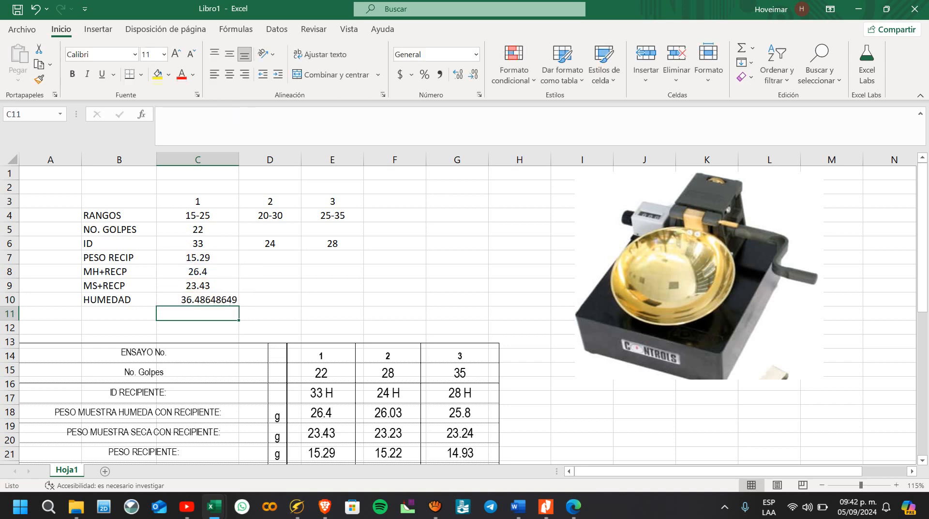
Step: Format the moisture value in C10 with two decimal places and center it
{"action": "key", "text": "Up"}
{"action": "left_click", "coordinate": [474, 74]}
{"action": "left_click", "coordinate": [473, 74]}
{"action": "left_click", "coordinate": [474, 74]}
{"action": "left_click", "coordinate": [473, 74]}
{"action": "left_click", "coordinate": [473, 74]}
{"action": "left_click", "coordinate": [473, 74]}
{"action": "left_click", "coordinate": [229, 74]}
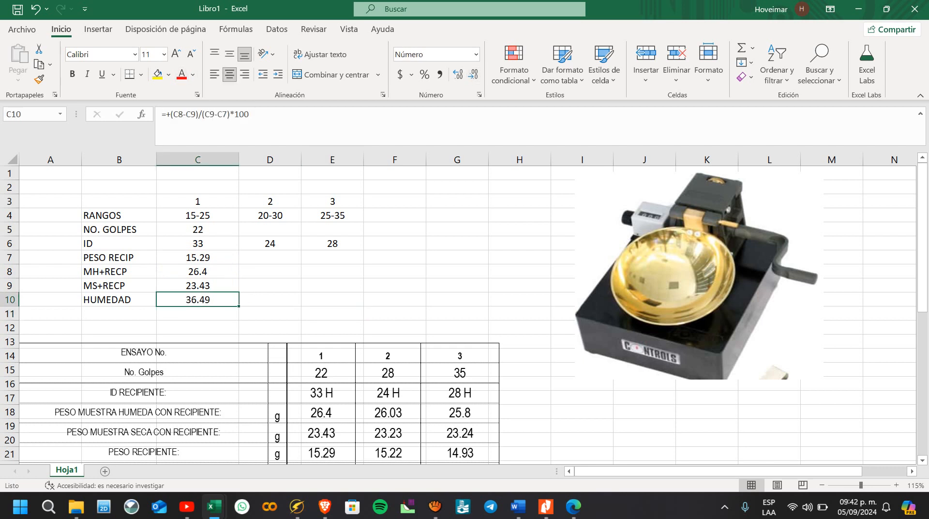
Step: Apply all borders to the table range B4:E9 and to the trial numbers in C3:E3
{"action": "left_click", "coordinate": [197, 216]}
{"action": "left_click_drag", "start_coordinate": [119, 215], "coordinate": [332, 285]}
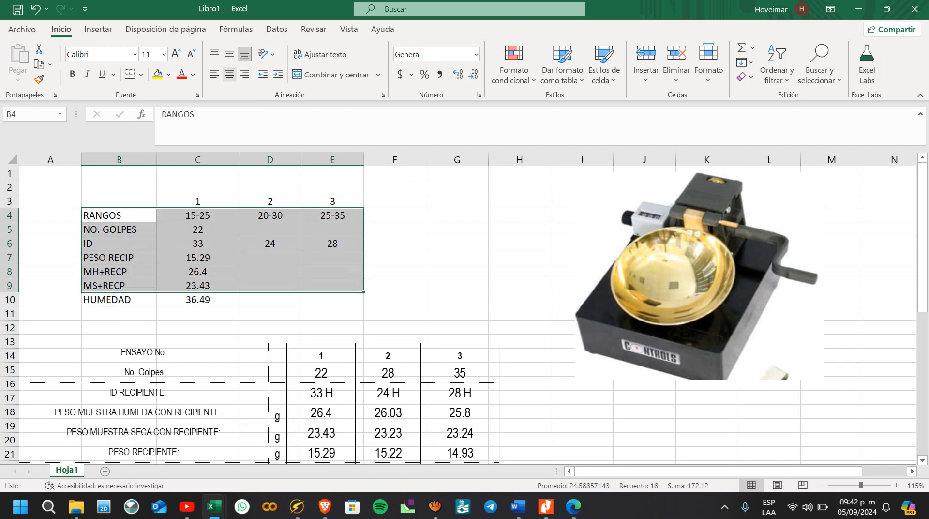
{"action": "left_click", "coordinate": [141, 74]}
{"action": "left_click", "coordinate": [175, 205]}
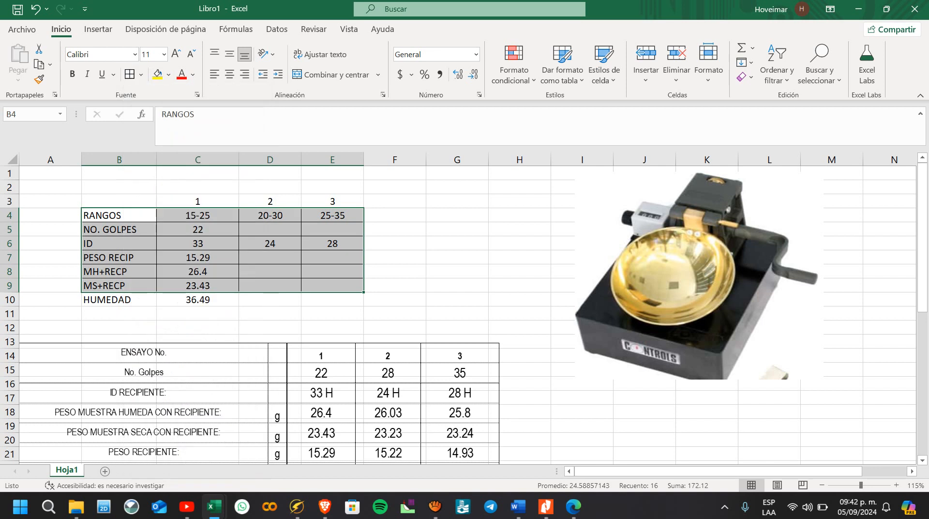
{"action": "left_click", "coordinate": [198, 201]}
{"action": "left_click_drag", "start_coordinate": [197, 201], "coordinate": [332, 201]}
{"action": "left_click", "coordinate": [129, 74]}
{"action": "left_click", "coordinate": [269, 313]}
Step: Center the row labels in B4:B10 and add a border around the HUMEDAD label
{"action": "left_click", "coordinate": [197, 300]}
{"action": "left_click_drag", "start_coordinate": [197, 299], "coordinate": [119, 299]}
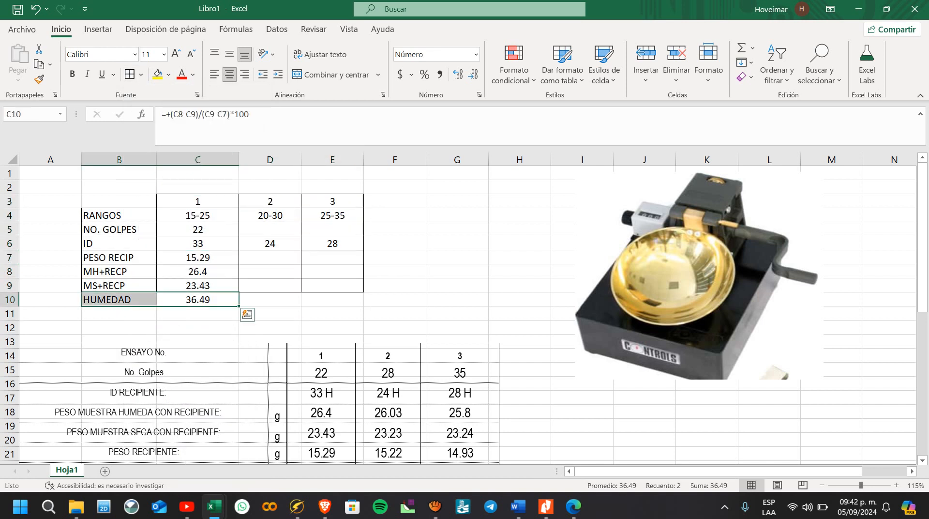
{"action": "left_click", "coordinate": [230, 74]}
{"action": "left_click", "coordinate": [230, 74]}
{"action": "left_click", "coordinate": [269, 299]}
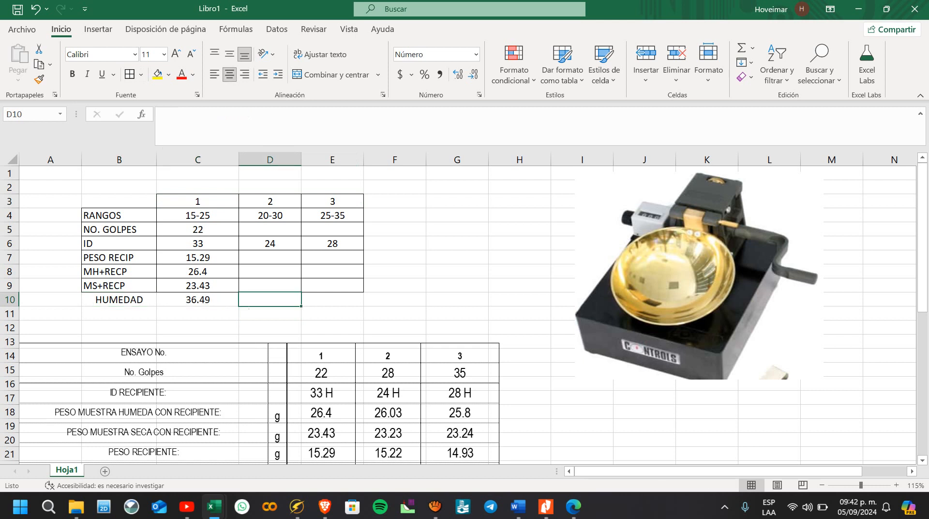
{"action": "left_click_drag", "start_coordinate": [119, 216], "coordinate": [119, 300]}
{"action": "left_click", "coordinate": [230, 74]}
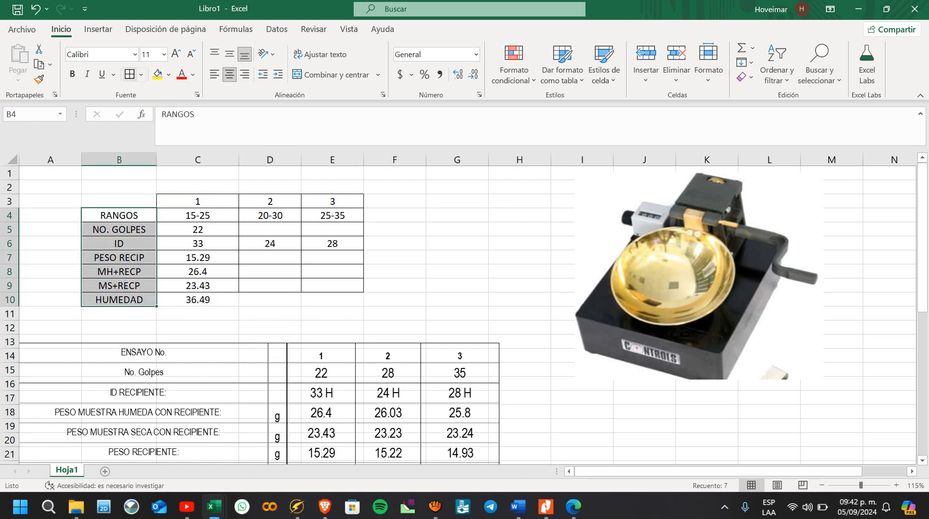
Step: Enter 28 as the second trial's blow count in cell D5
{"action": "left_click", "coordinate": [270, 258]}
{"action": "left_click", "coordinate": [270, 299]}
{"action": "left_click", "coordinate": [270, 229]}
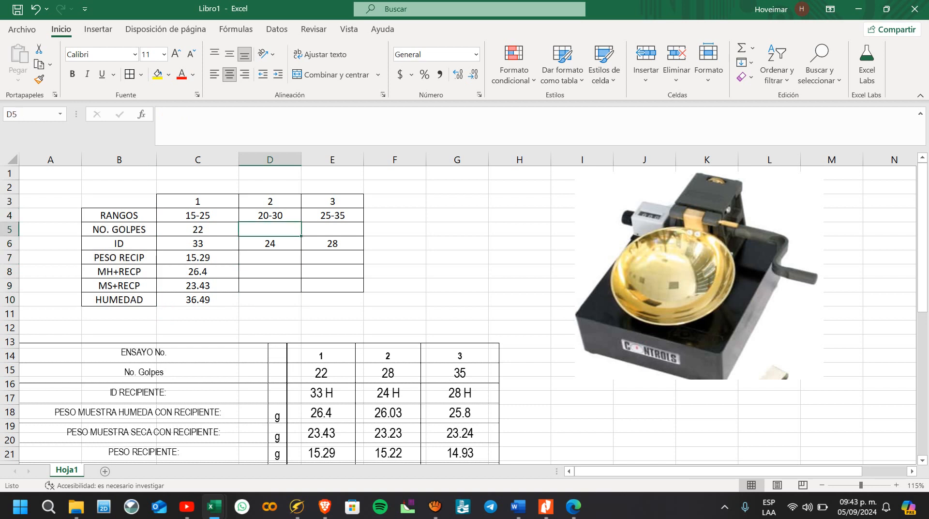
{"action": "type", "text": "28"}
{"action": "key", "text": "Return"}
{"action": "key", "text": "Return"}
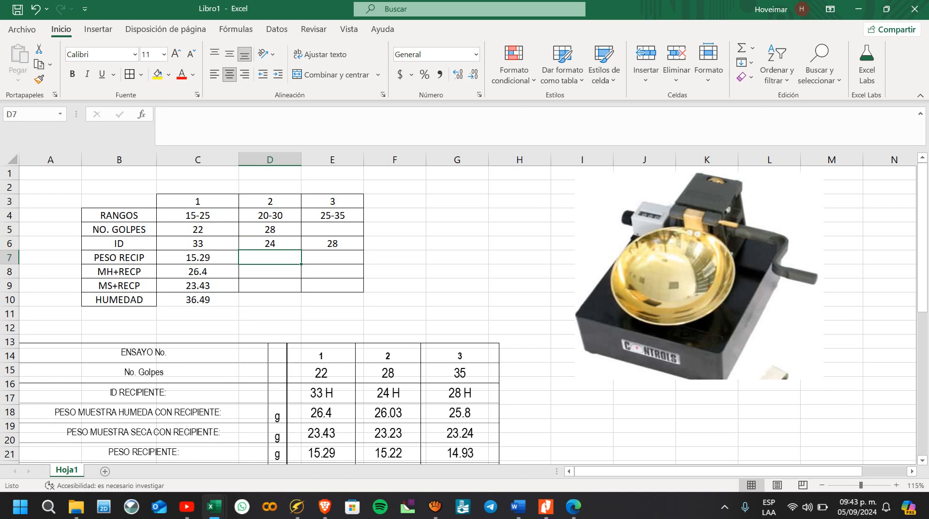
{"action": "type", "text": "26.037"}
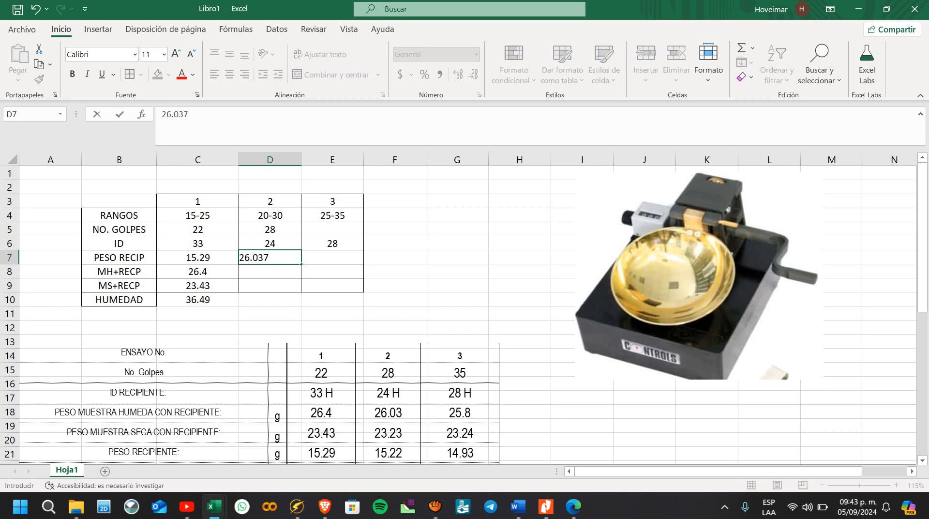
{"action": "key", "text": "Return"}
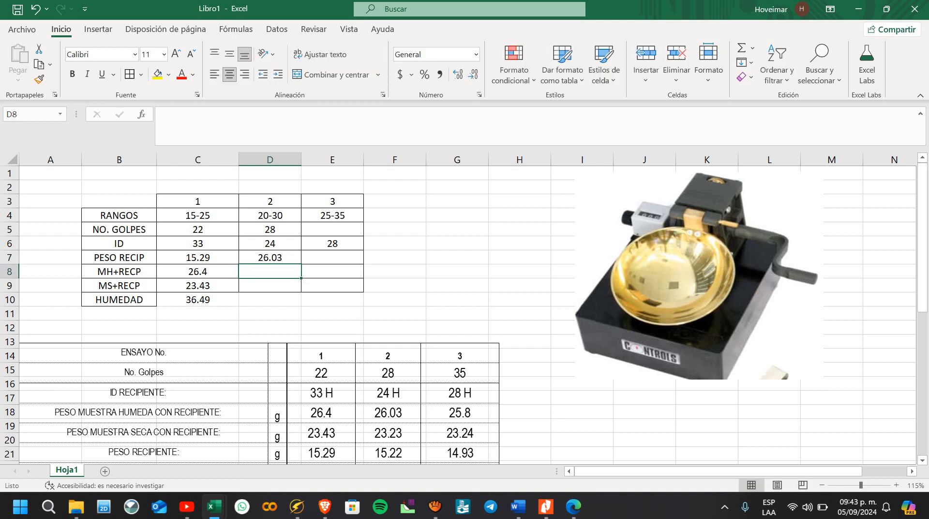
{"action": "type", "text": "23.23"}
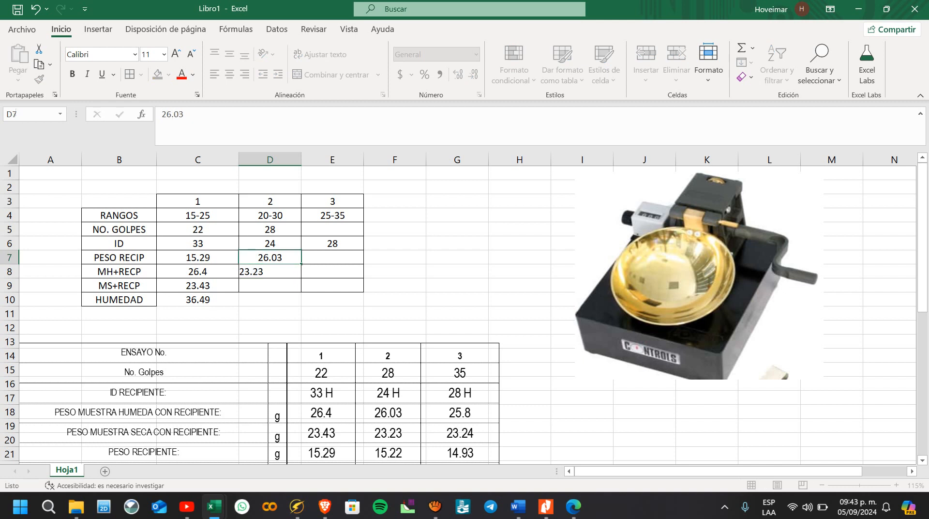
Step: Set the second trial's weights in D7:D9 to 15.22, 26.03 and 23.23 and copy the moisture formula from C10 to D10
{"action": "key", "text": "Up"}
{"action": "type", "text": "15.22"}
{"action": "key", "text": "Return"}
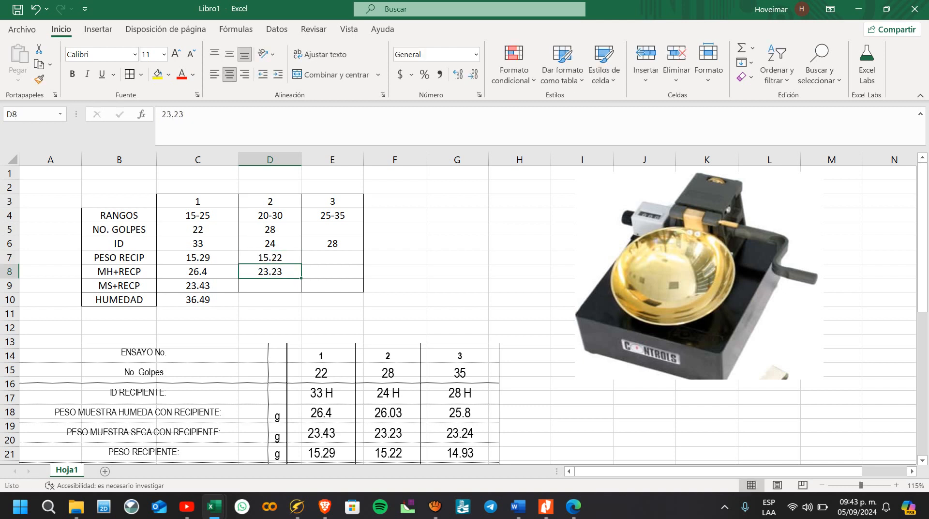
{"action": "type", "text": "26.03"}
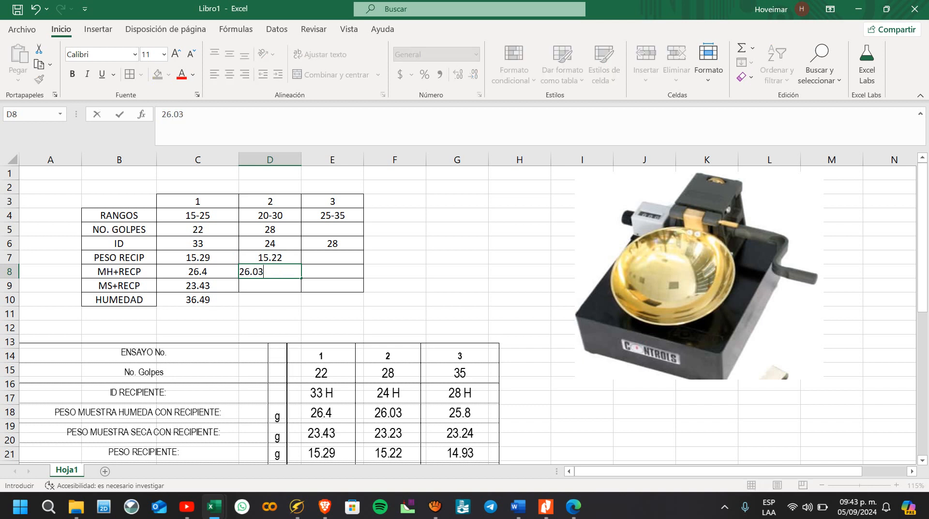
{"action": "key", "text": "Return"}
{"action": "type", "text": "23.23"}
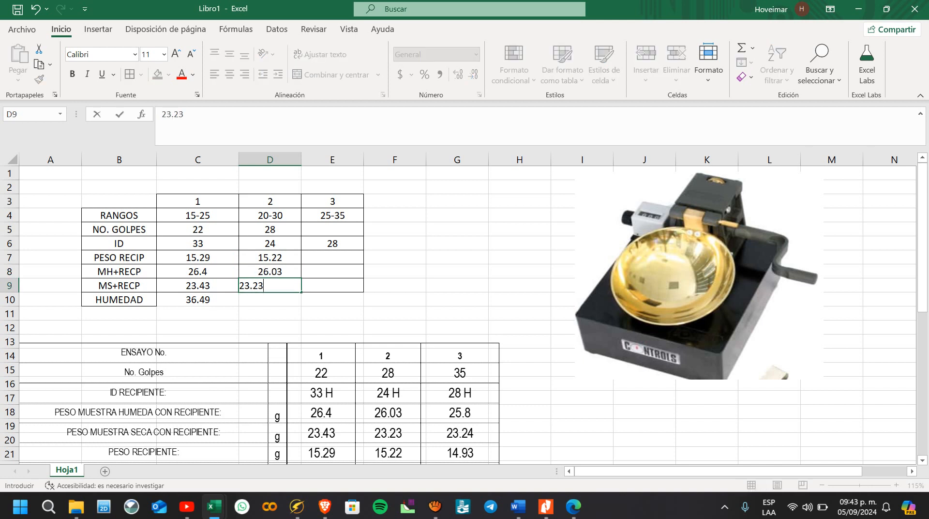
{"action": "key", "text": "Return"}
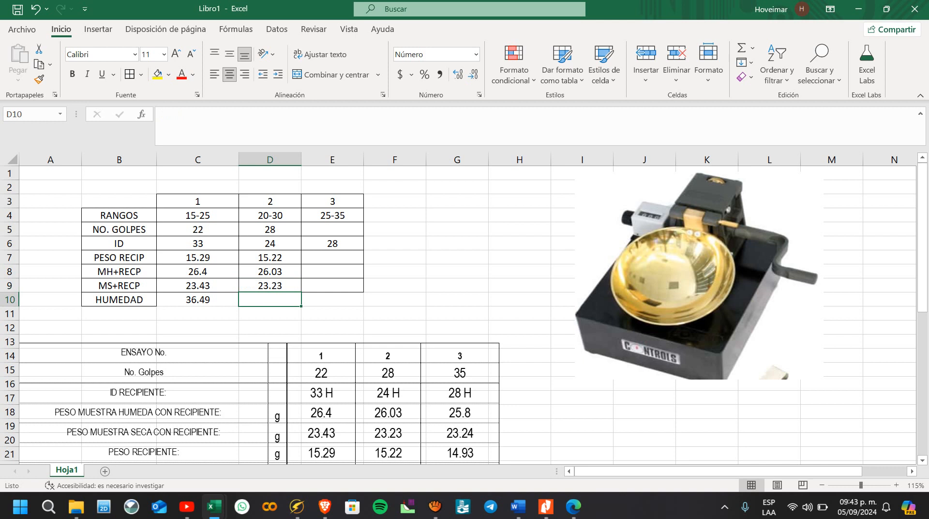
{"action": "key", "text": "Left"}
{"action": "left_click_drag", "start_coordinate": [238, 306], "coordinate": [290, 300]}
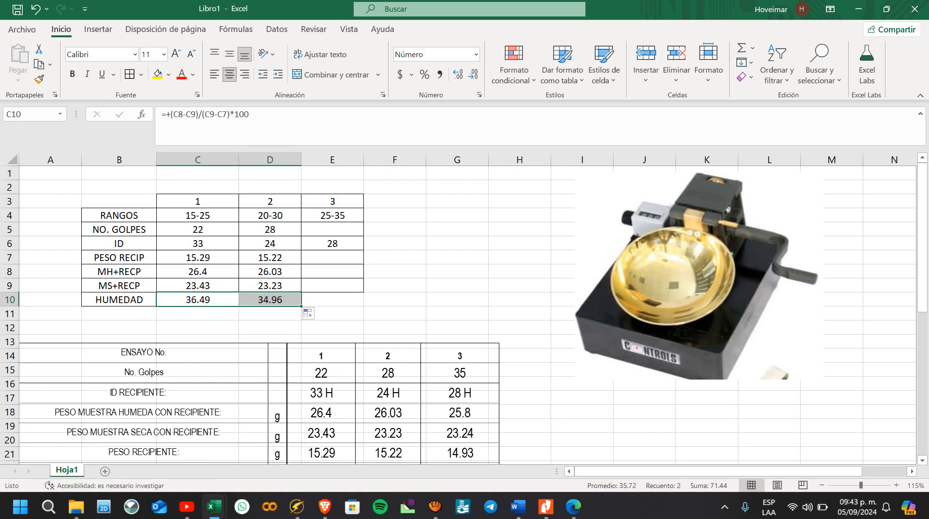
Step: Enter 35 as the third trial's blow count in cell E5
{"action": "left_click", "coordinate": [332, 229]}
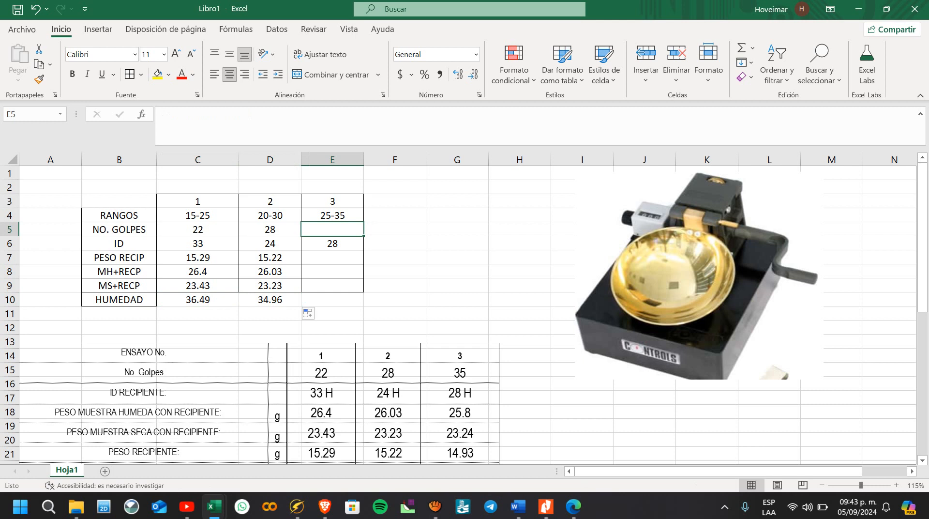
{"action": "type", "text": "35"}
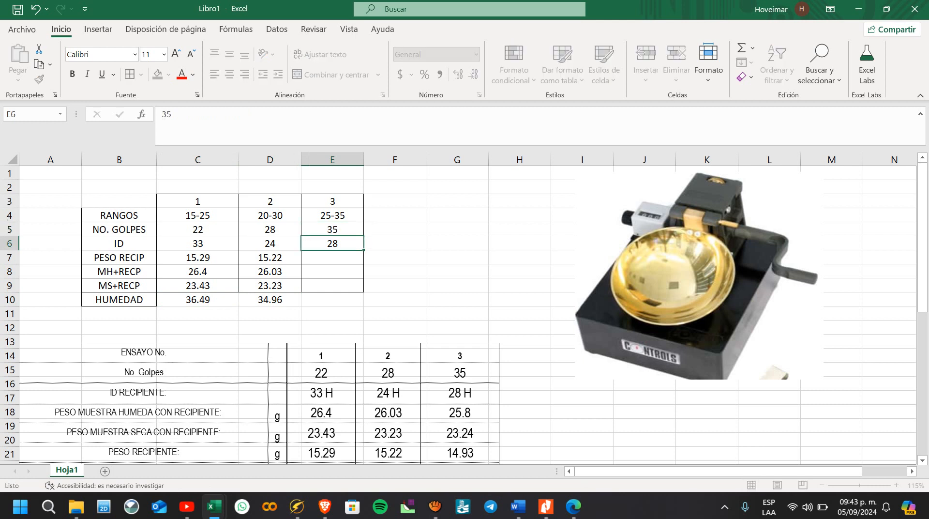
Step: Enter the third trial's container ID 28 in E6 and its weights 14.93, 25.8 and 23.24 in E7:E9
{"action": "key", "text": "Return"}
{"action": "key", "text": "Return"}
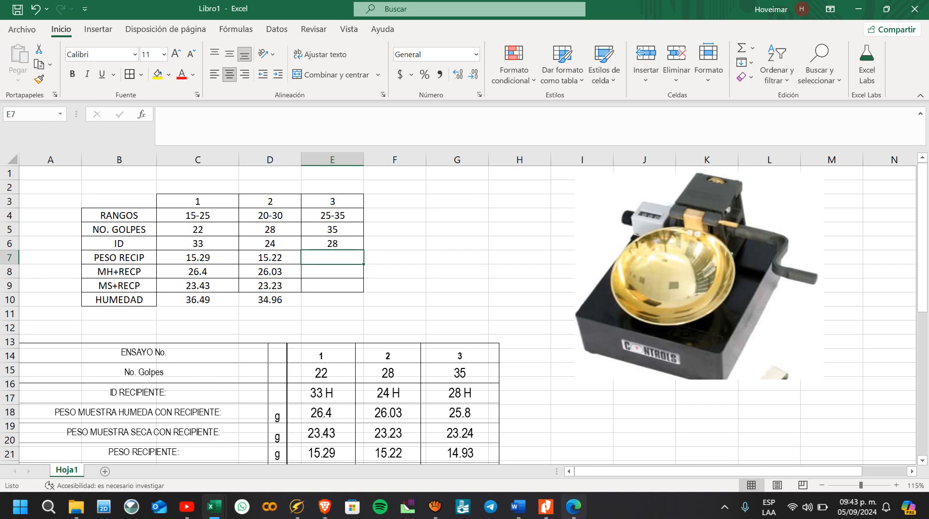
{"action": "left_click", "coordinate": [573, 506]}
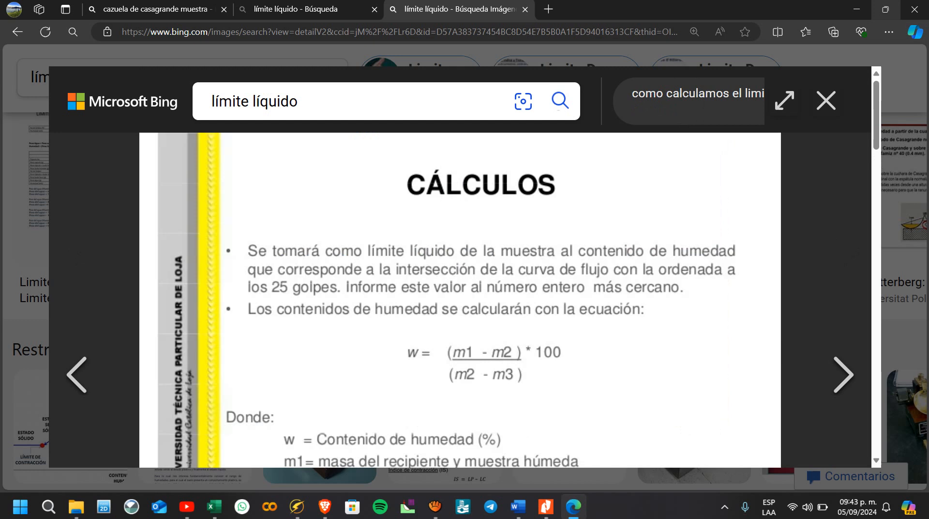
{"action": "left_click", "coordinate": [573, 506]}
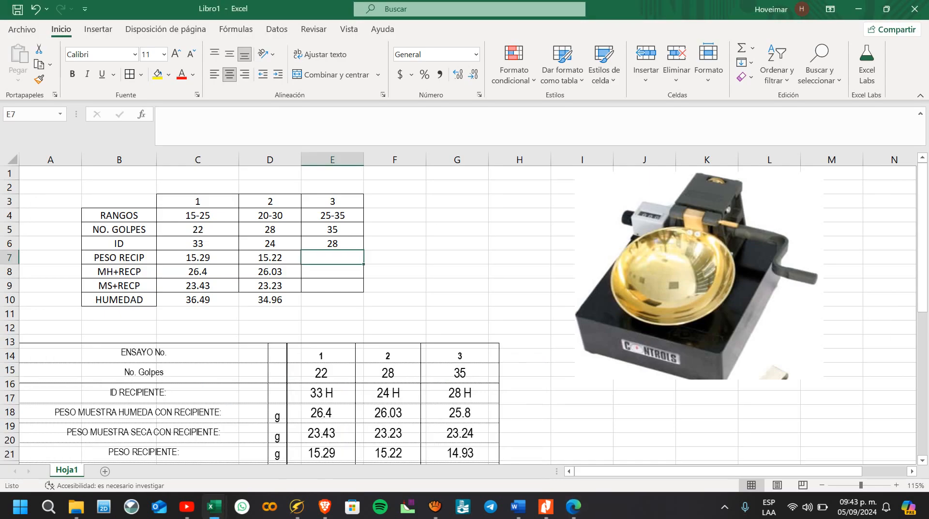
{"action": "type", "text": "14.93"}
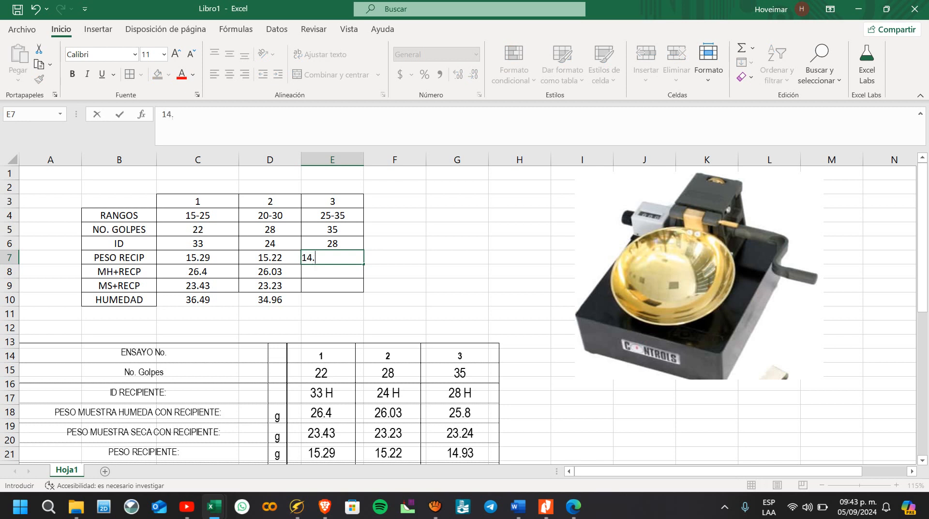
{"action": "key", "text": "Return"}
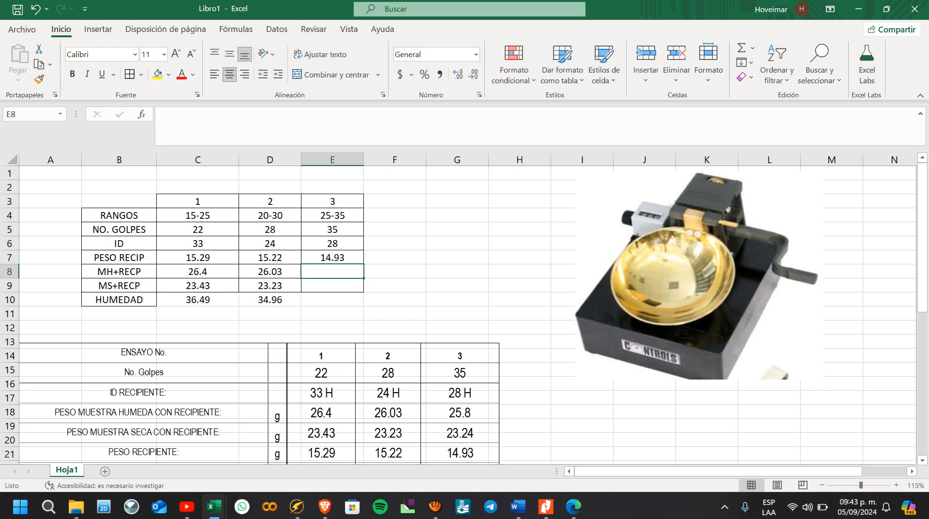
{"action": "type", "text": "25.8"}
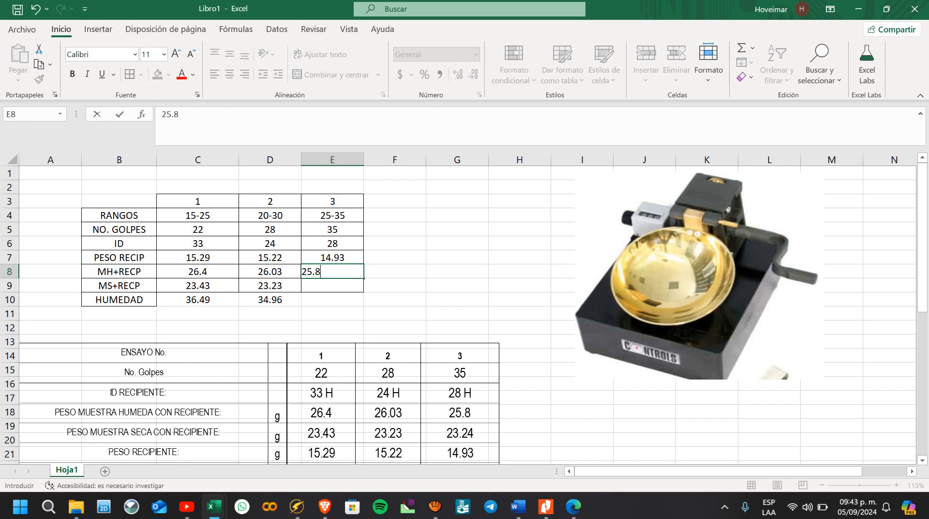
{"action": "key", "text": "Return"}
{"action": "type", "text": "23.24"}
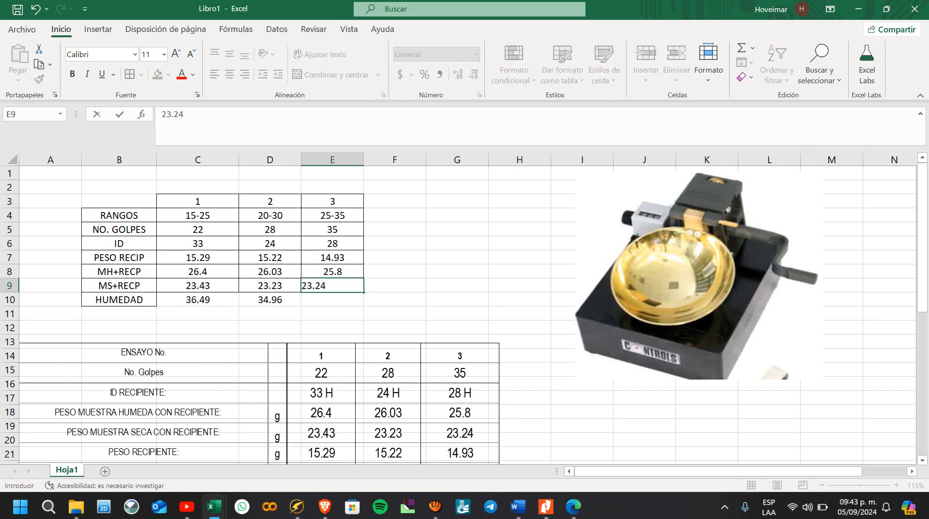
{"action": "key", "text": "Return"}
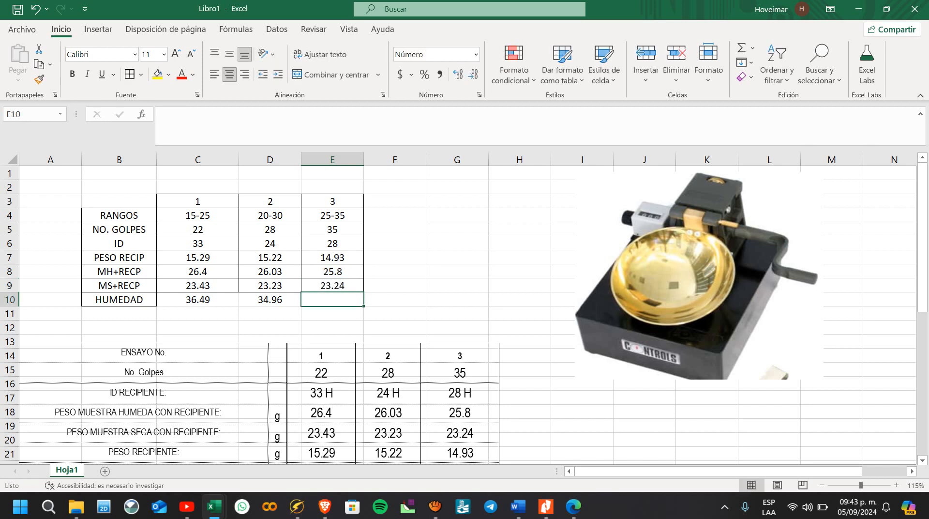
Step: Copy the moisture formula from D10 to E10 for the third trial
{"action": "key", "text": "Left"}
{"action": "key", "text": "ctrl+c"}
{"action": "key", "text": "shift+Right"}
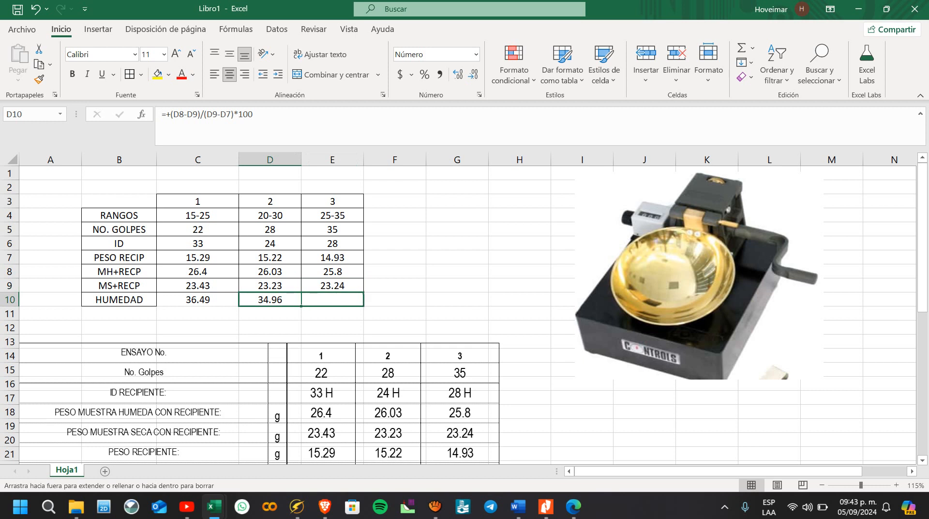
{"action": "key", "text": "ctrl+v"}
Step: Highlight the three moisture results in C10:E10 with a yellow fill
{"action": "key", "text": "Right"}
{"action": "key", "text": "shift+Left"}
{"action": "key", "text": "shift+Left"}
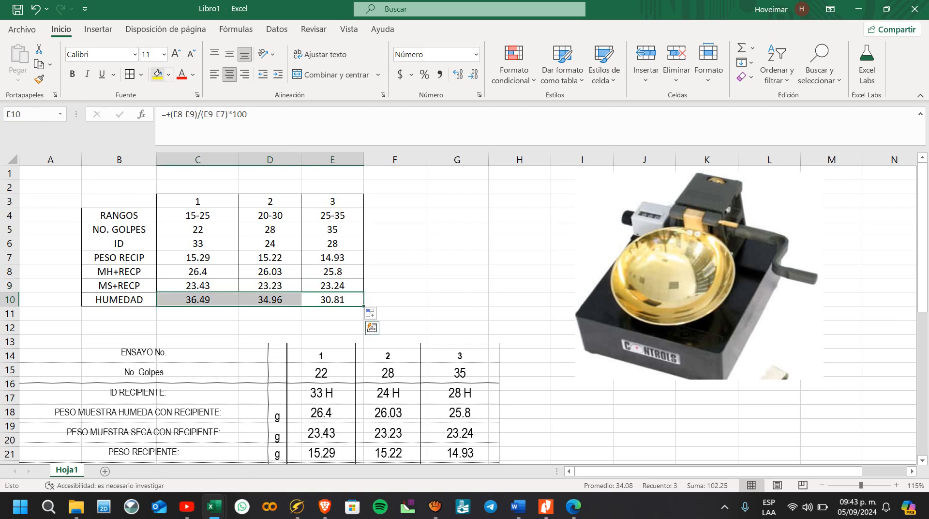
{"action": "left_click", "coordinate": [157, 74]}
Step: Move the picture of the reference data table further down the sheet, well below the moisture table
{"action": "left_click", "coordinate": [457, 272]}
{"action": "left_click_drag", "start_coordinate": [387, 377], "coordinate": [484, 445]}
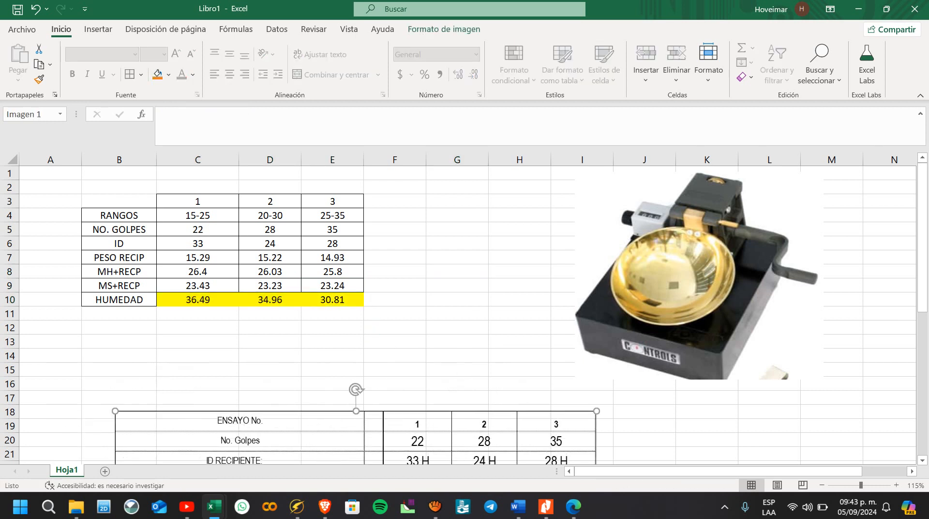
{"action": "scroll", "coordinate": [460, 315], "scroll_direction": "down", "scroll_amount": 1}
{"action": "scroll", "coordinate": [460, 315], "scroll_direction": "down", "scroll_amount": 1}
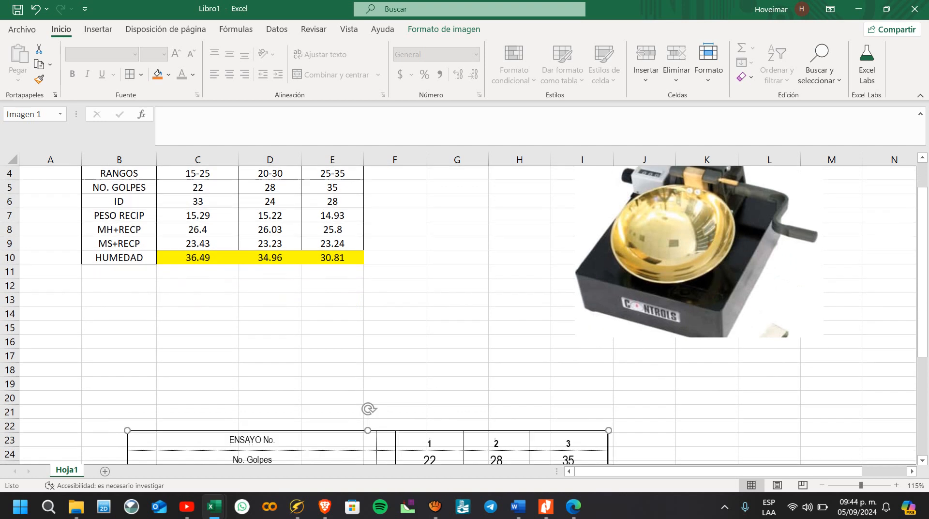
{"action": "scroll", "coordinate": [459, 314], "scroll_direction": "up", "scroll_amount": 2}
{"action": "left_click", "coordinate": [333, 229]}
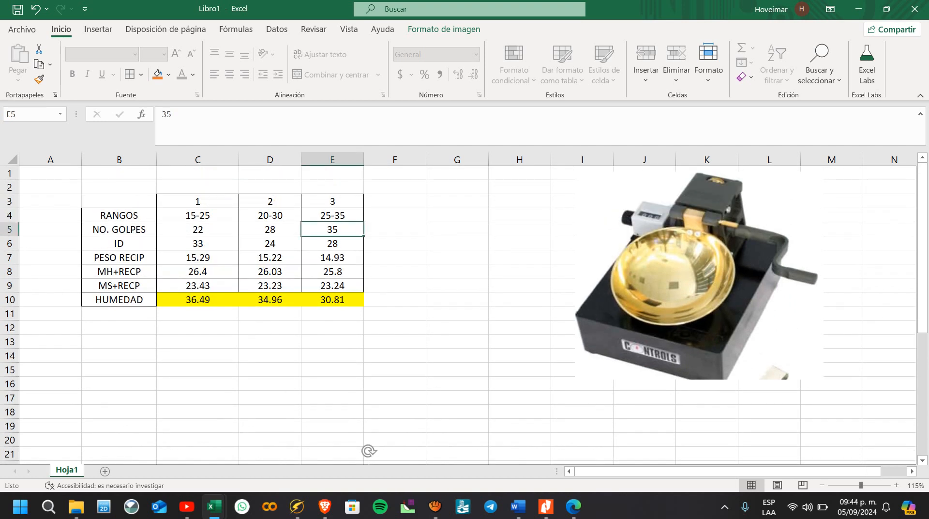
{"action": "left_click", "coordinate": [333, 300]}
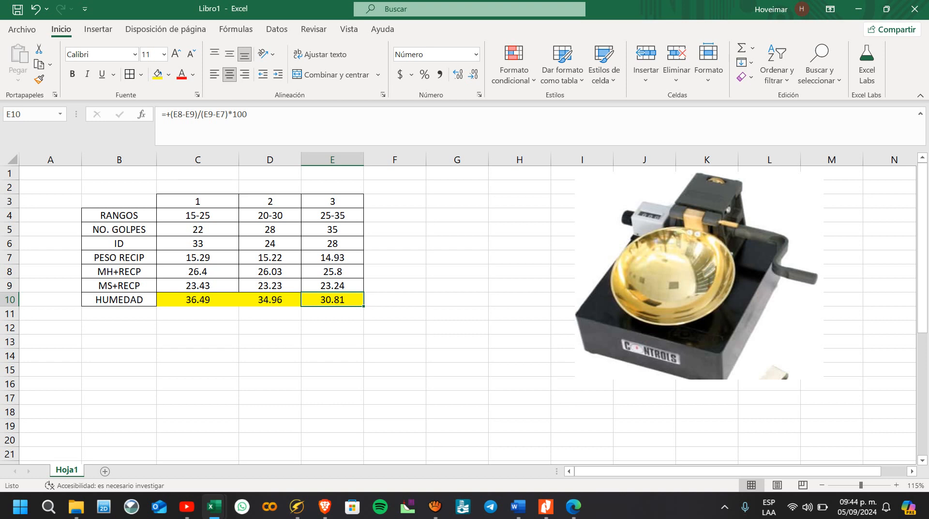
{"action": "left_click", "coordinate": [269, 341]}
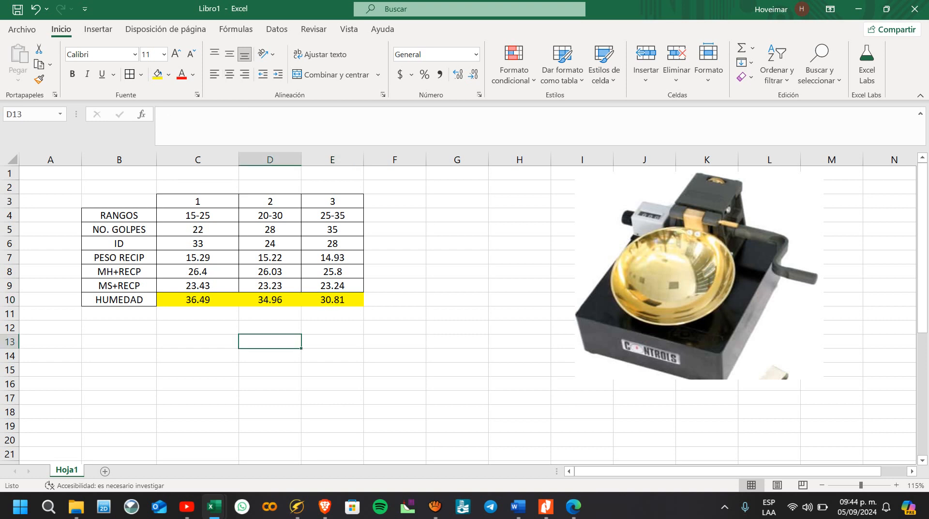
Step: Move the Casagrande cup picture to the right so it starts at column J
{"action": "left_click", "coordinate": [456, 272]}
{"action": "left_click_drag", "start_coordinate": [699, 276], "coordinate": [749, 269]}
{"action": "left_click", "coordinate": [395, 300]}
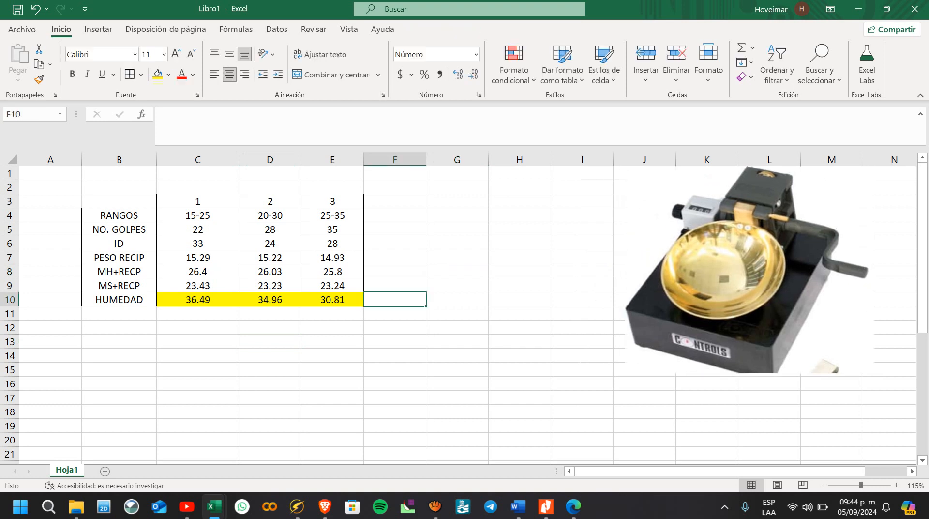
Step: Enter the headings HUMEDAD in G6 and GOLPES in H6 beside the trial table
{"action": "left_click", "coordinate": [457, 244]}
{"action": "type", "text": "HUMEDAD"}
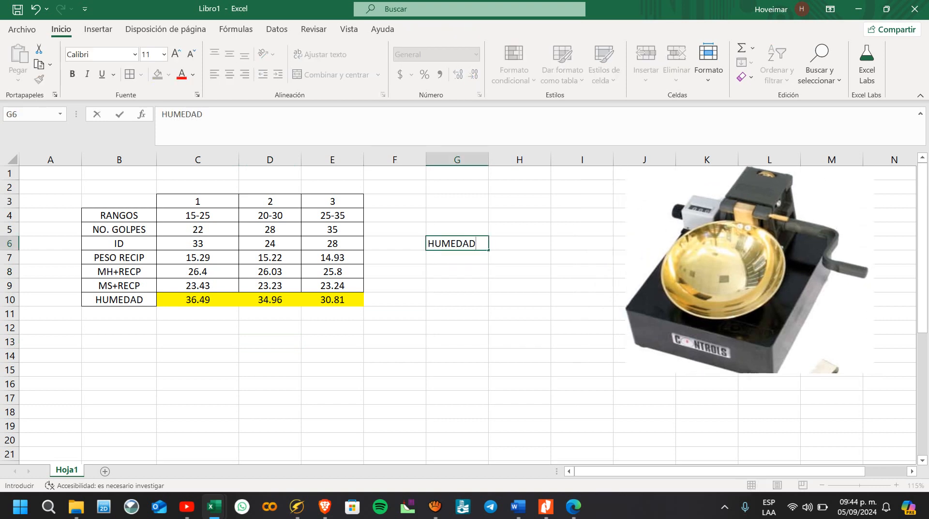
{"action": "key", "text": "Tab"}
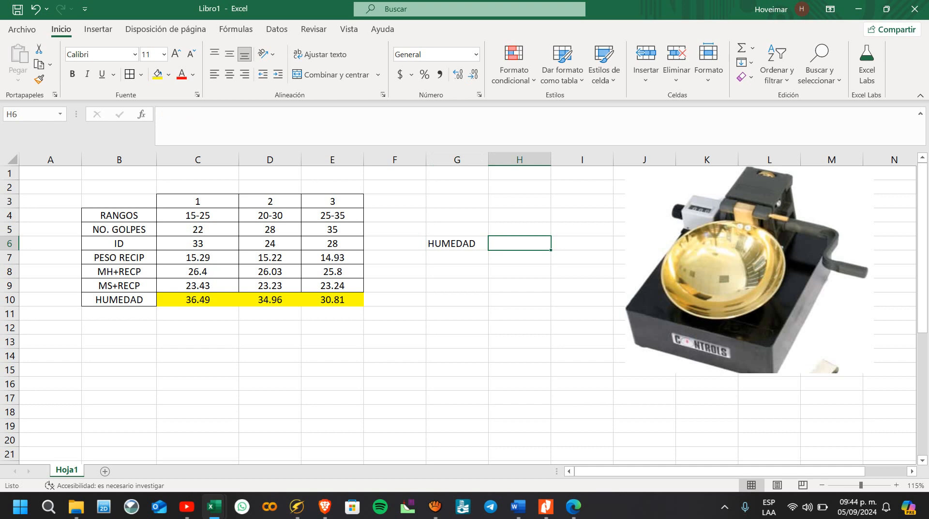
{"action": "type", "text": "GOLPEZ"}
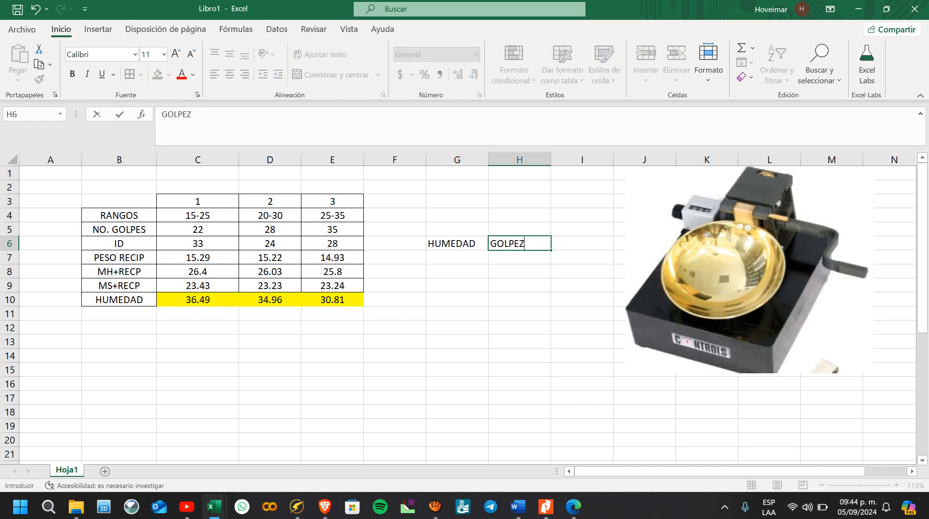
{"action": "key", "text": "BackSpace"}
{"action": "type", "text": "S"}
{"action": "left_click", "coordinate": [457, 230]}
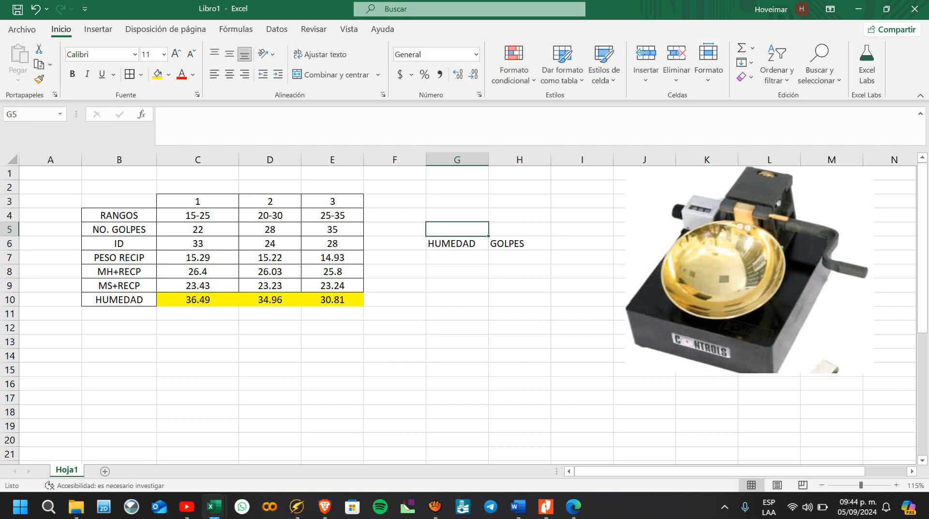
Step: Move the HUMEDAD heading to I6 and label the two columns X in H5 and Y in I5
{"action": "key", "text": "Down"}
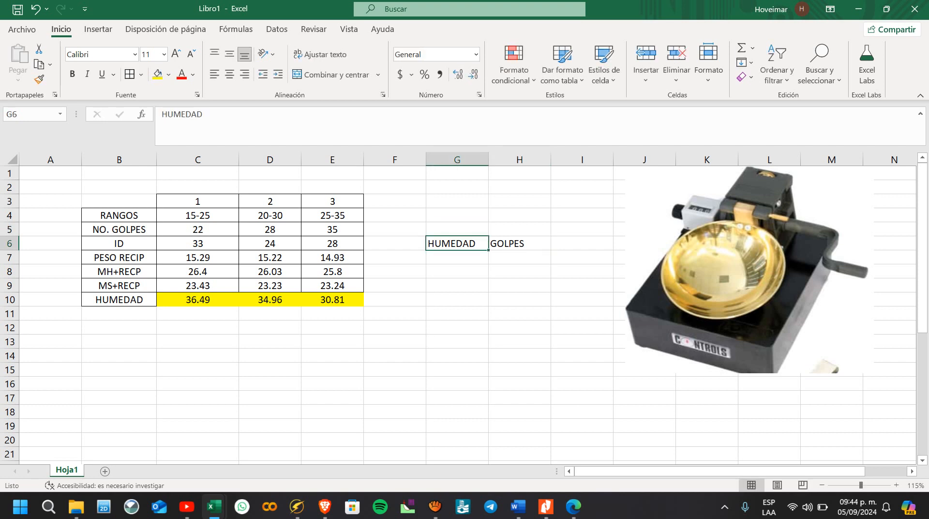
{"action": "left_click_drag", "start_coordinate": [460, 250], "coordinate": [583, 246]}
{"action": "left_click", "coordinate": [519, 230]}
{"action": "type", "text": "X"}
{"action": "key", "text": "Tab"}
{"action": "type", "text": "Y"}
{"action": "key", "text": "Down"}
{"action": "key", "text": "Down"}
{"action": "key", "text": "Up"}
{"action": "key", "text": "Left"}
{"action": "key", "text": "Down"}
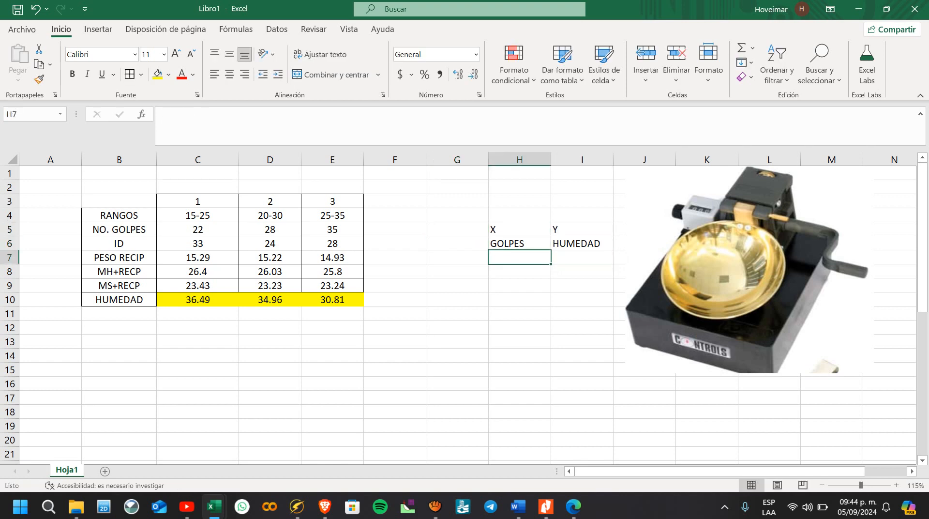
Step: Link H7:H9 under GOLPES to the three trials' blow counts in C5, D5 and E5
{"action": "type", "text": "+"}
{"action": "left_click", "coordinate": [198, 230]}
{"action": "key", "text": "Return"}
{"action": "type", "text": "+"}
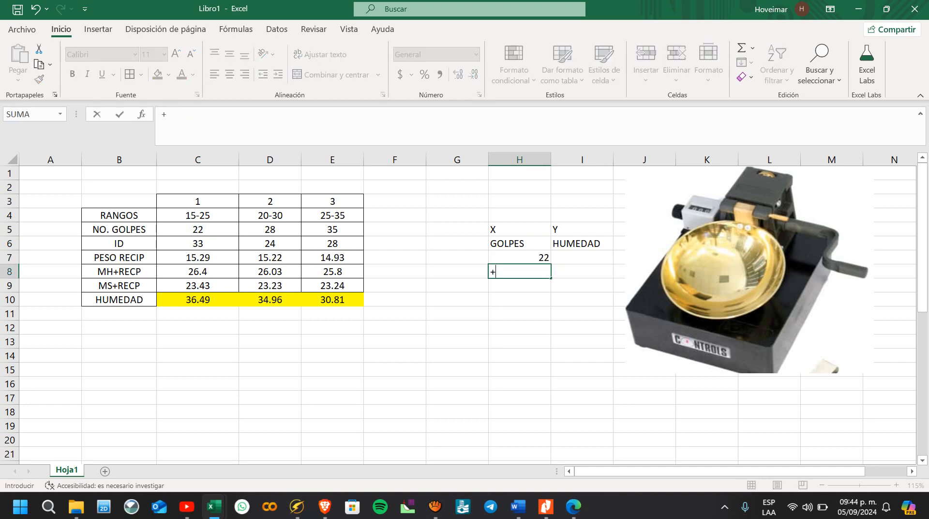
{"action": "left_click", "coordinate": [270, 229]}
{"action": "type", "text": "+"}
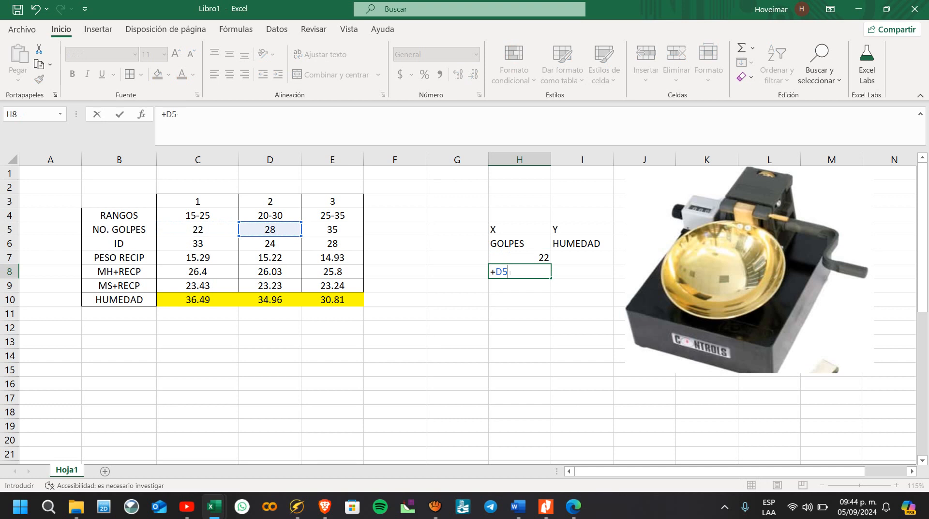
{"action": "key", "text": "BackSpace"}
{"action": "key", "text": "Return"}
{"action": "type", "text": "+"}
{"action": "left_click", "coordinate": [333, 230]}
{"action": "key", "text": "Return"}
Step: Link I7:I9 under HUMEDAD to the three moisture results in C10, D10 and E10
{"action": "left_click", "coordinate": [582, 257]}
{"action": "type", "text": "+"}
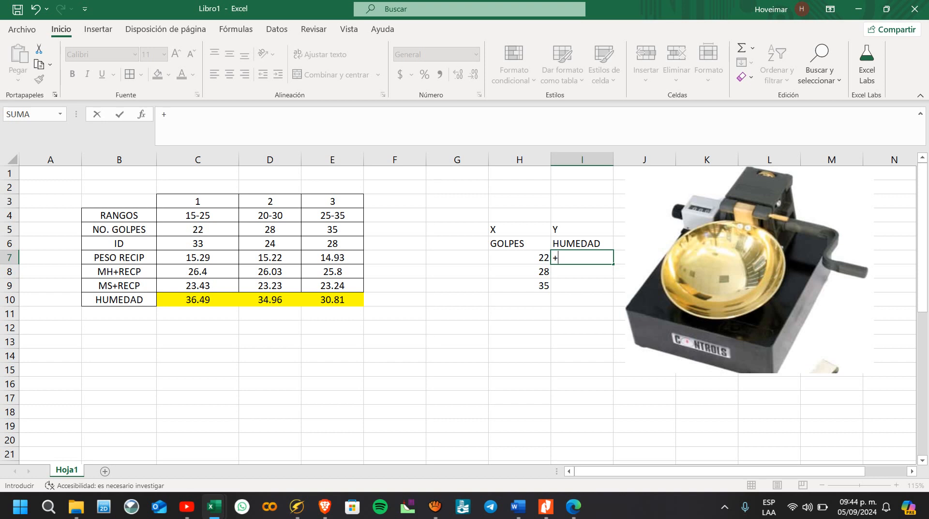
{"action": "left_click", "coordinate": [197, 300]}
{"action": "key", "text": "Return"}
{"action": "type", "text": "+"}
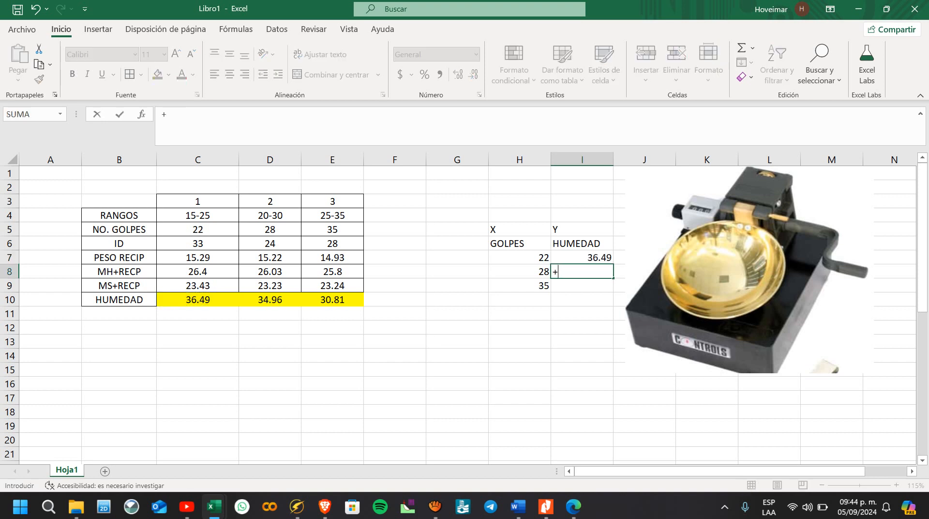
{"action": "left_click", "coordinate": [270, 299]}
{"action": "key", "text": "Return"}
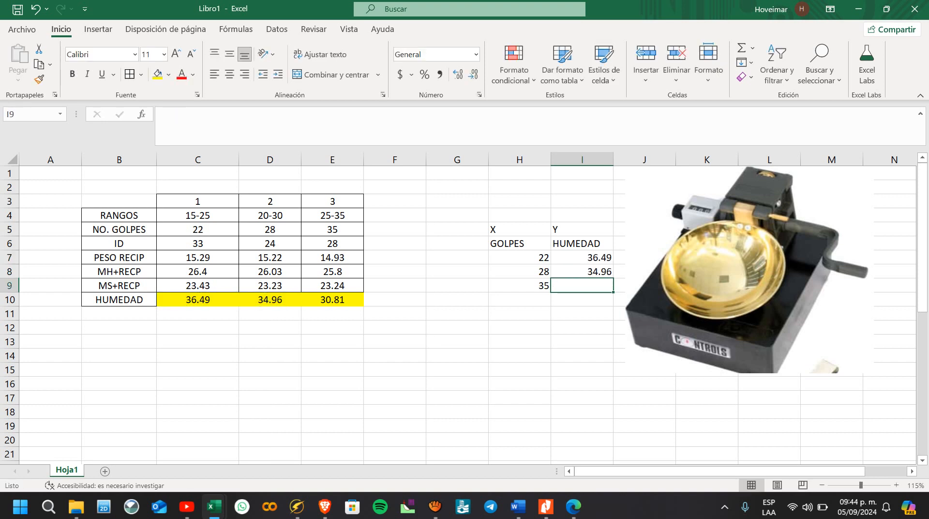
{"action": "type", "text": "+"}
{"action": "left_click", "coordinate": [332, 300]}
{"action": "left_click", "coordinate": [458, 314]}
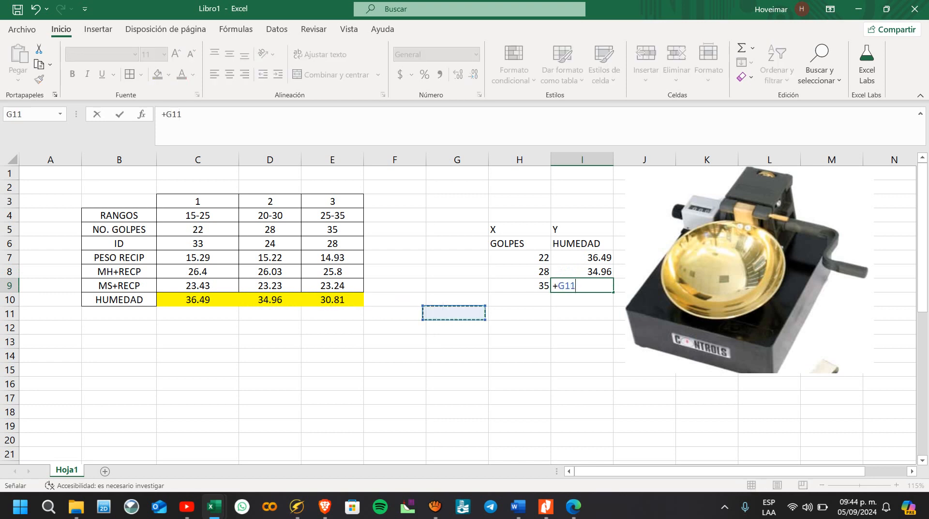
{"action": "left_click", "coordinate": [333, 300]}
{"action": "key", "text": "Return"}
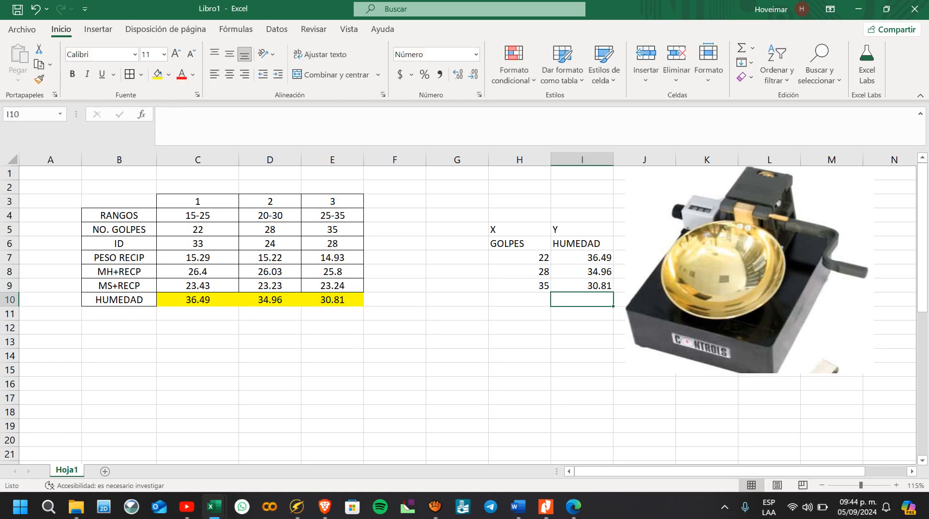
Step: Center the contents of H5:I9 and add borders to all cells in H6:I9
{"action": "left_click", "coordinate": [520, 327]}
{"action": "left_click_drag", "start_coordinate": [520, 229], "coordinate": [582, 285]}
{"action": "left_click", "coordinate": [230, 74]}
{"action": "left_click", "coordinate": [394, 229]}
{"action": "left_click_drag", "start_coordinate": [520, 244], "coordinate": [582, 286]}
{"action": "left_click", "coordinate": [130, 74]}
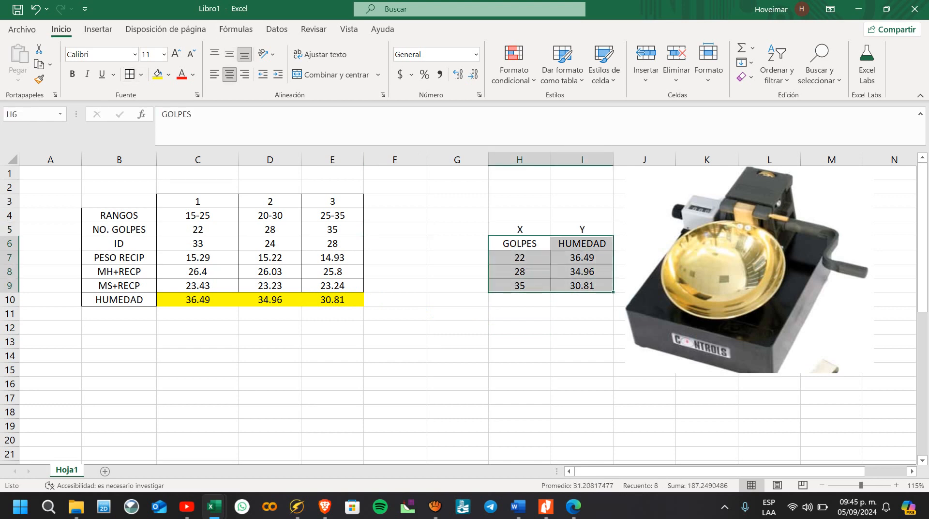
Step: Move the bordered GOLPES and HUMEDAD table from H6:I9 down two rows to H8:I11
{"action": "left_click", "coordinate": [456, 257]}
{"action": "left_click_drag", "start_coordinate": [519, 243], "coordinate": [619, 323]}
{"action": "left_click", "coordinate": [520, 341]}
{"action": "left_click", "coordinate": [519, 328]}
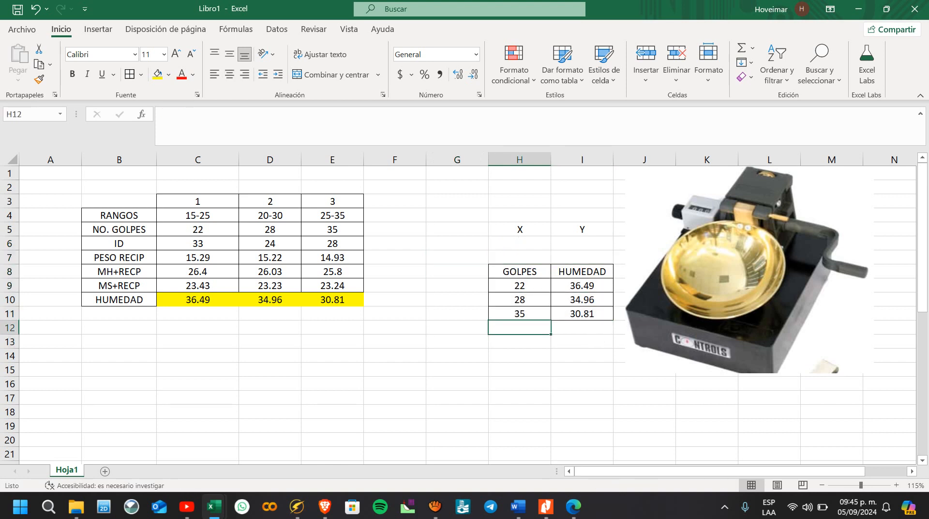
Step: Insert a scatter chart of moisture against blow count from the data in H8:I11
{"action": "left_click_drag", "start_coordinate": [519, 271], "coordinate": [582, 313]}
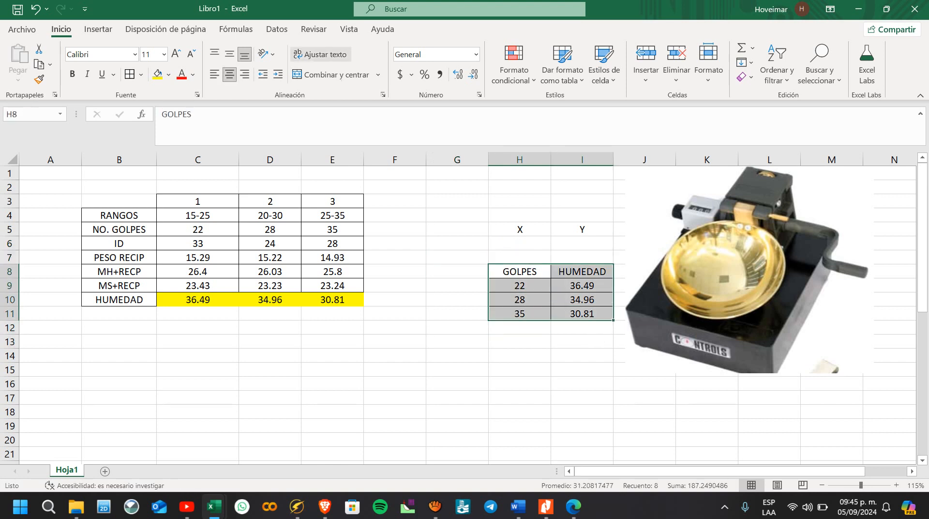
{"action": "left_click", "coordinate": [98, 30]}
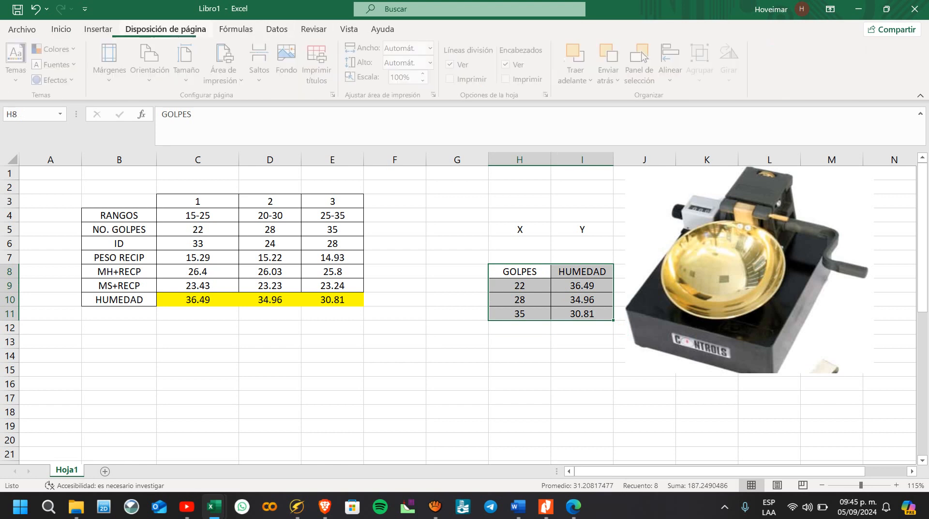
{"action": "left_click", "coordinate": [165, 30]}
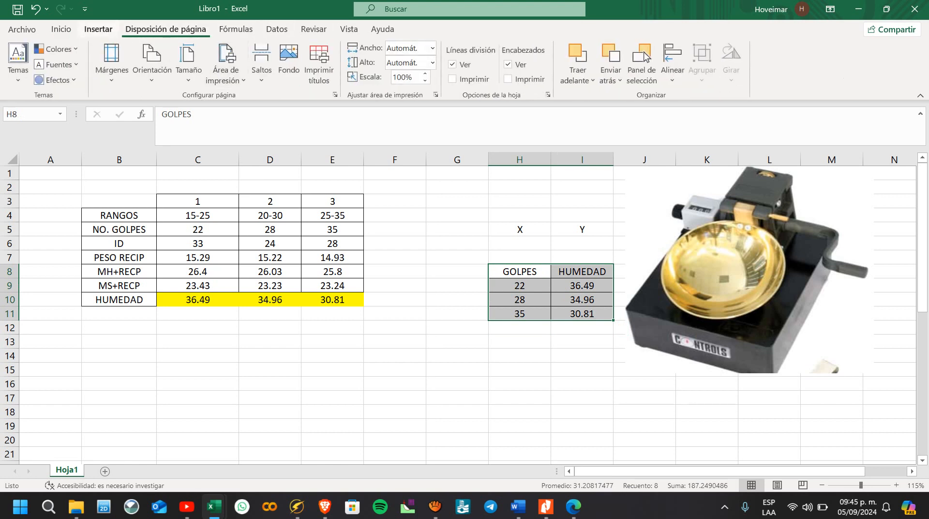
{"action": "left_click", "coordinate": [99, 29]}
{"action": "left_click", "coordinate": [394, 76]}
{"action": "left_click", "coordinate": [404, 158]}
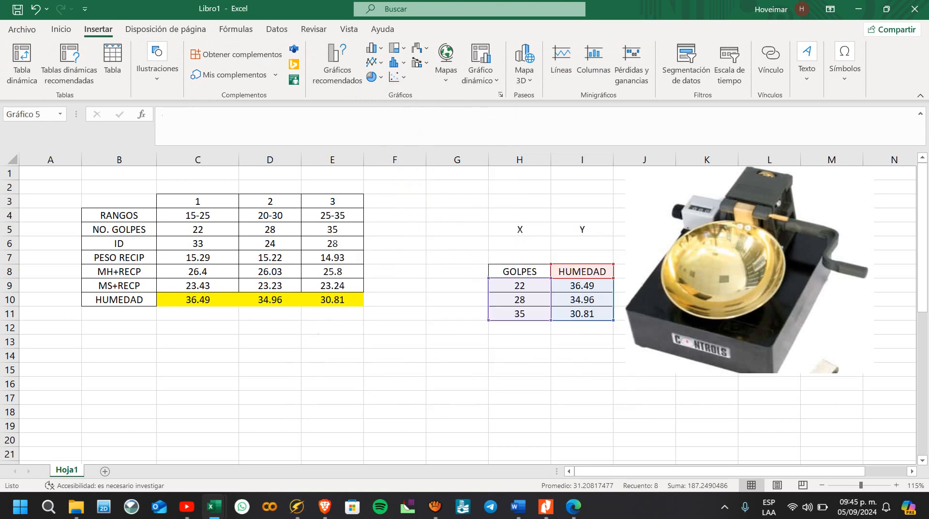
Step: Move the scatter chart below the trial table and apply a quick layout with axis titles, a legend and data labels
{"action": "left_click_drag", "start_coordinate": [532, 227], "coordinate": [333, 295]}
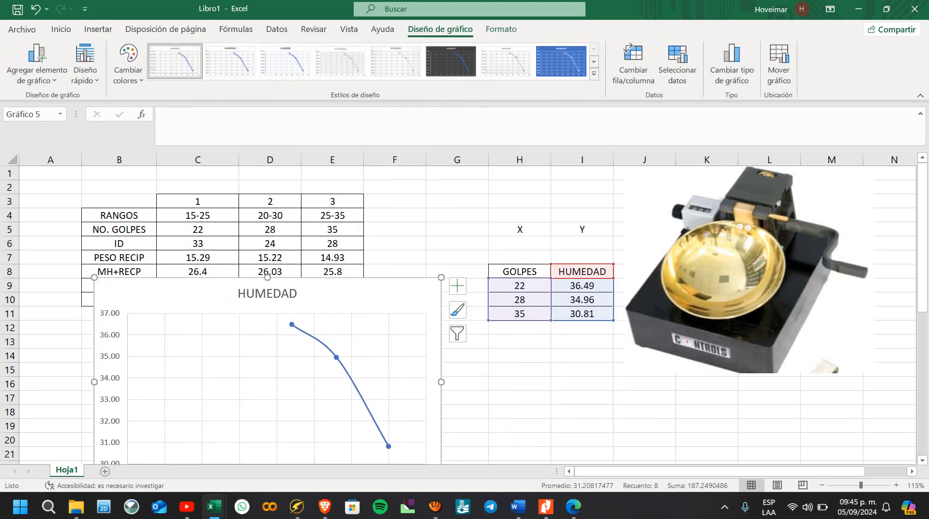
{"action": "left_click", "coordinate": [85, 73]}
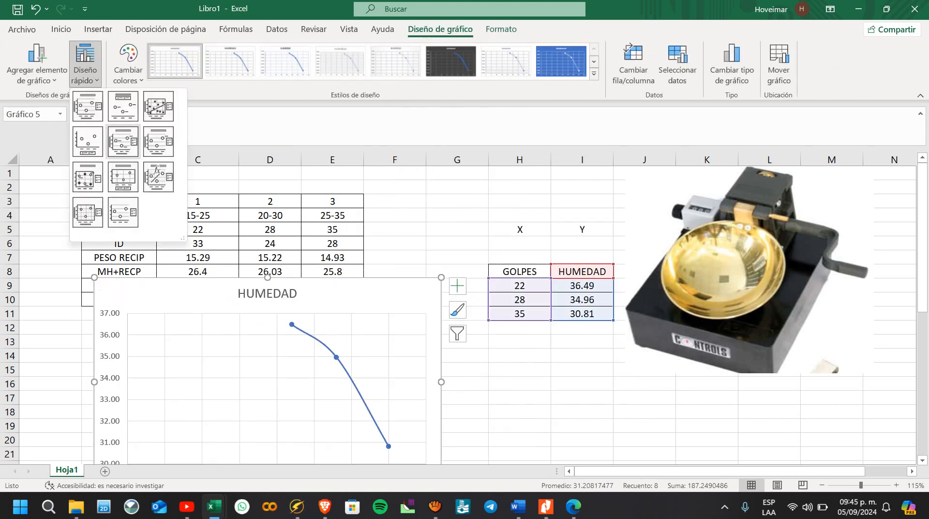
{"action": "left_click", "coordinate": [123, 141]}
Step: Move the ENSAYO No. table picture down so it sits clear below the chart
{"action": "scroll", "coordinate": [267, 314], "scroll_direction": "down", "scroll_amount": 1}
{"action": "scroll", "coordinate": [267, 315], "scroll_direction": "down", "scroll_amount": 1}
{"action": "left_click_drag", "start_coordinate": [309, 414], "coordinate": [320, 464]}
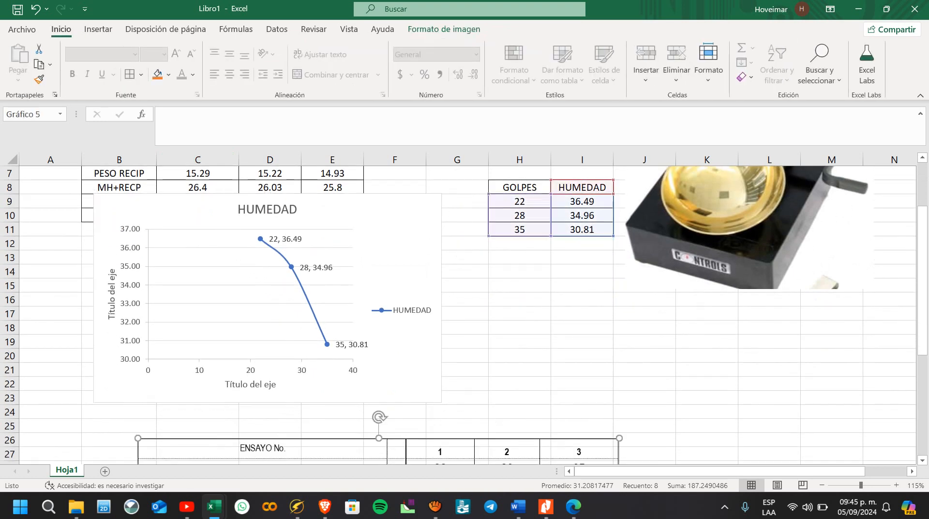
Step: Shrink the chart, delete its legend and place it directly under the HUMEDAD row of the trial table
{"action": "left_click", "coordinate": [402, 201]}
{"action": "left_click_drag", "start_coordinate": [441, 402], "coordinate": [386, 395]}
{"action": "left_click", "coordinate": [347, 307]}
{"action": "key", "text": "Delete"}
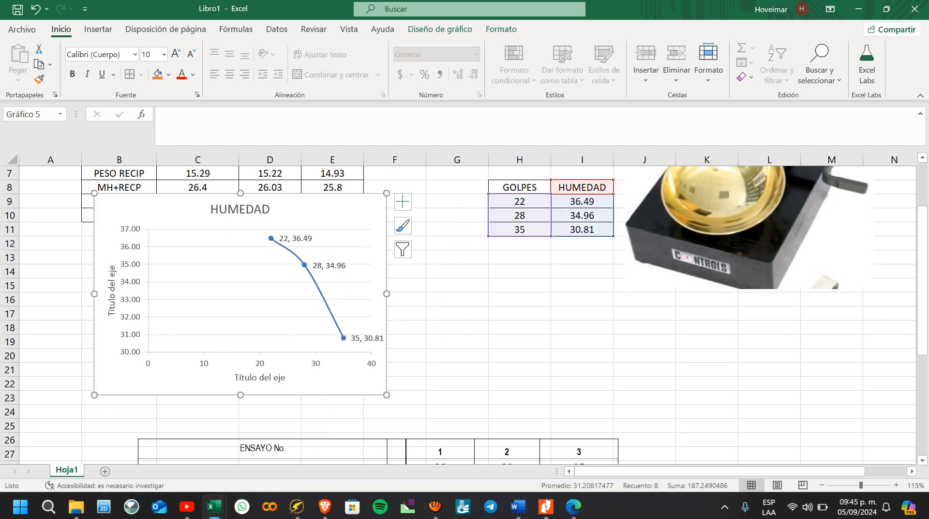
{"action": "left_click_drag", "start_coordinate": [329, 209], "coordinate": [339, 245]}
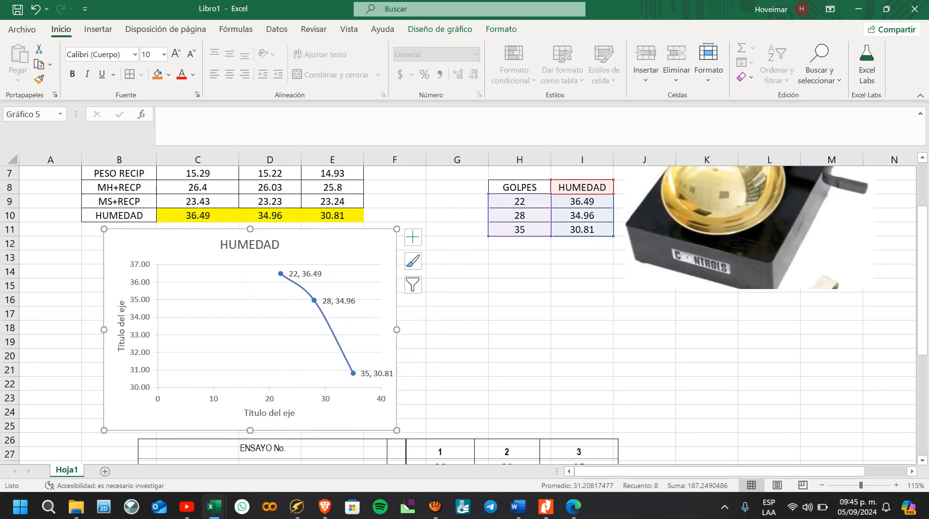
Step: Change the chart title to LIMITES
{"action": "double_click", "coordinate": [249, 244]}
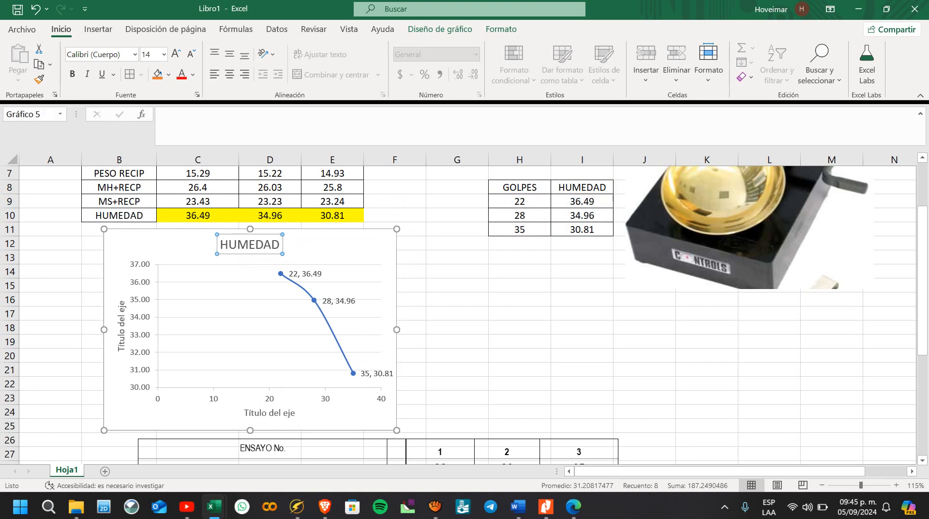
{"action": "double_click", "coordinate": [242, 246]}
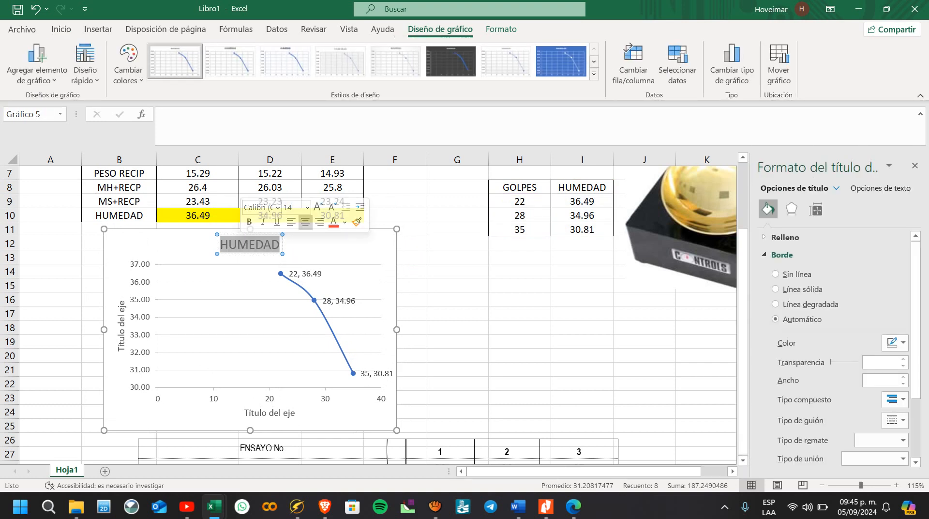
{"action": "type", "text": "LIMITES"}
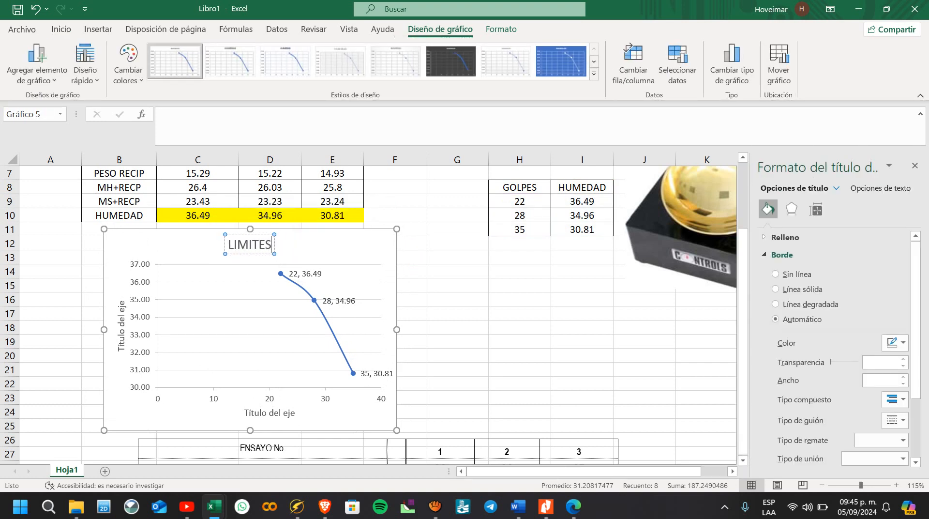
Step: Set the vertical axis title to HUMEDAD %
{"action": "left_click", "coordinate": [121, 331]}
{"action": "triple_click", "coordinate": [121, 331]}
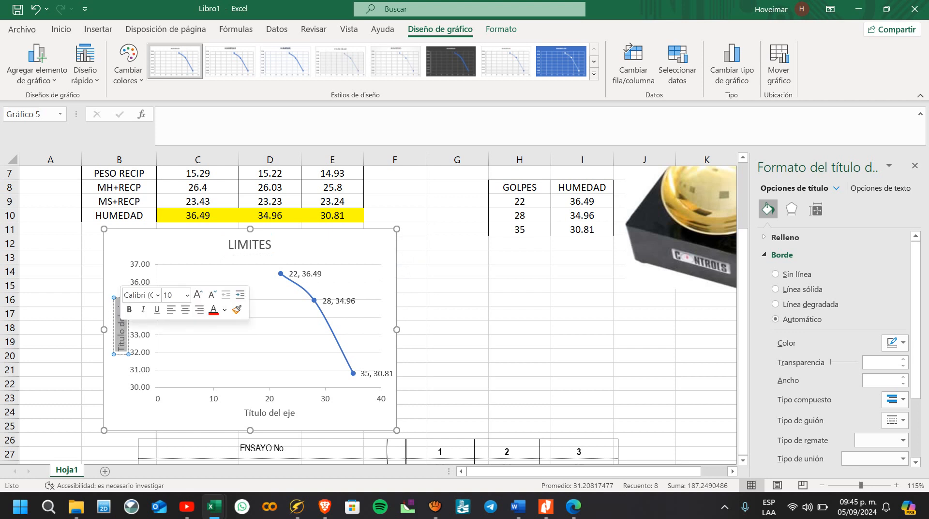
{"action": "key", "text": "BackSpace"}
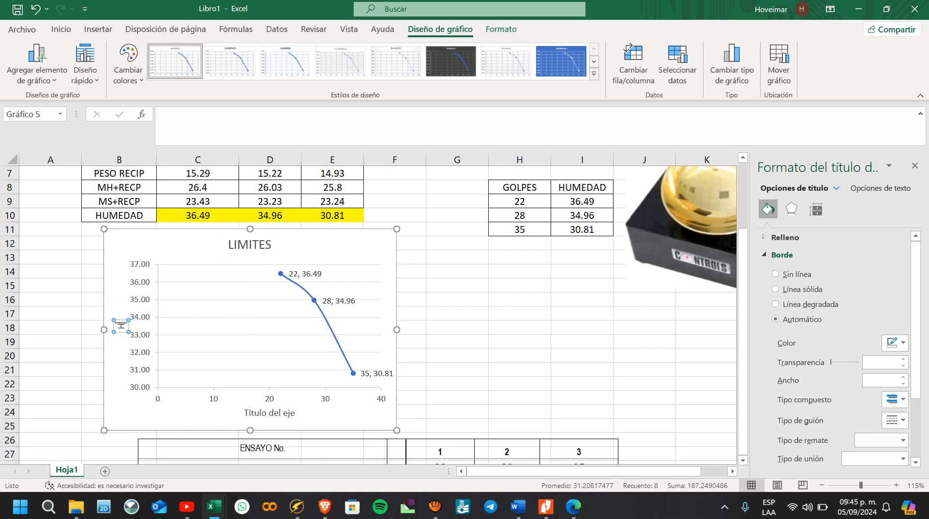
{"action": "type", "text": "HUMEDAD %"}
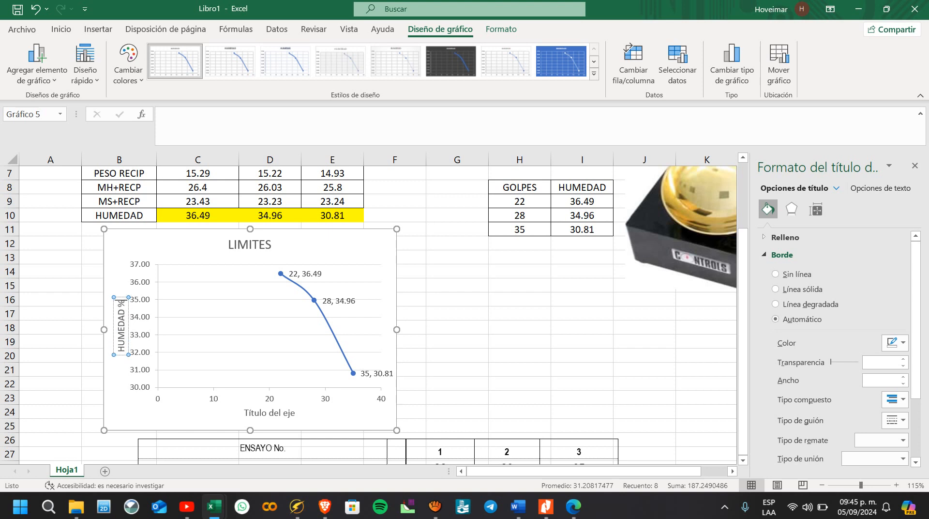
Step: Set the horizontal axis title to NO. GOLPES
{"action": "left_click", "coordinate": [276, 413]}
{"action": "triple_click", "coordinate": [277, 413]}
{"action": "type", "text": "NO. GOLPEZ"}
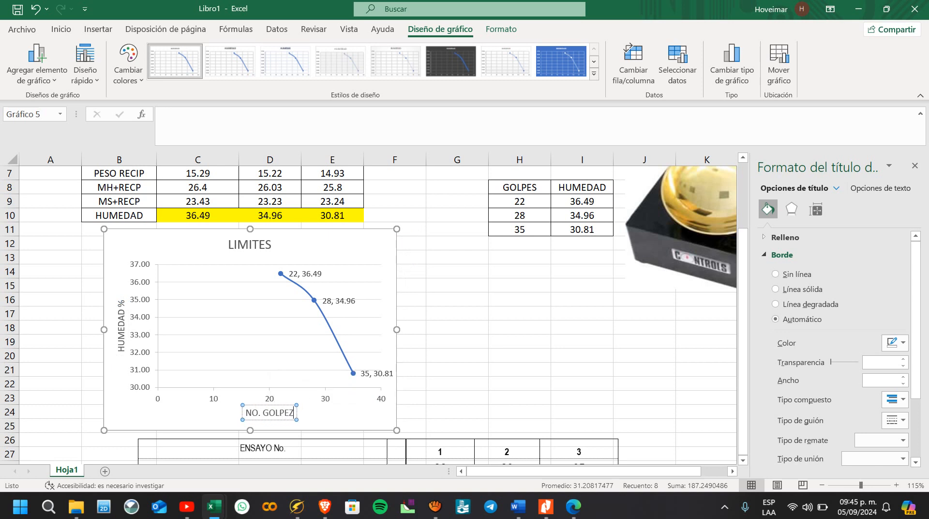
{"action": "key", "text": "BackSpace"}
{"action": "type", "text": "S"}
{"action": "left_click", "coordinate": [582, 370]}
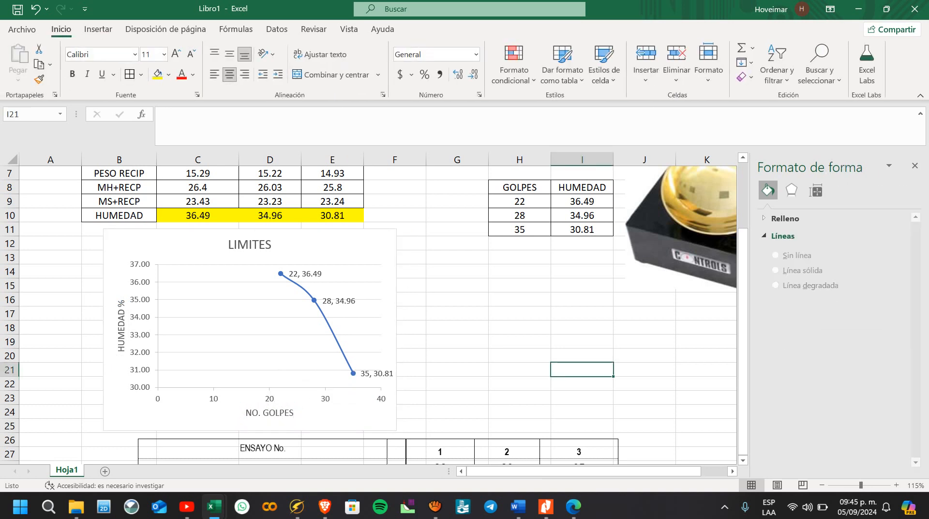
Step: Add major gridlines to the chart's horizontal NO. GOLPES axis
{"action": "left_click", "coordinate": [325, 370]}
{"action": "left_click", "coordinate": [326, 398]}
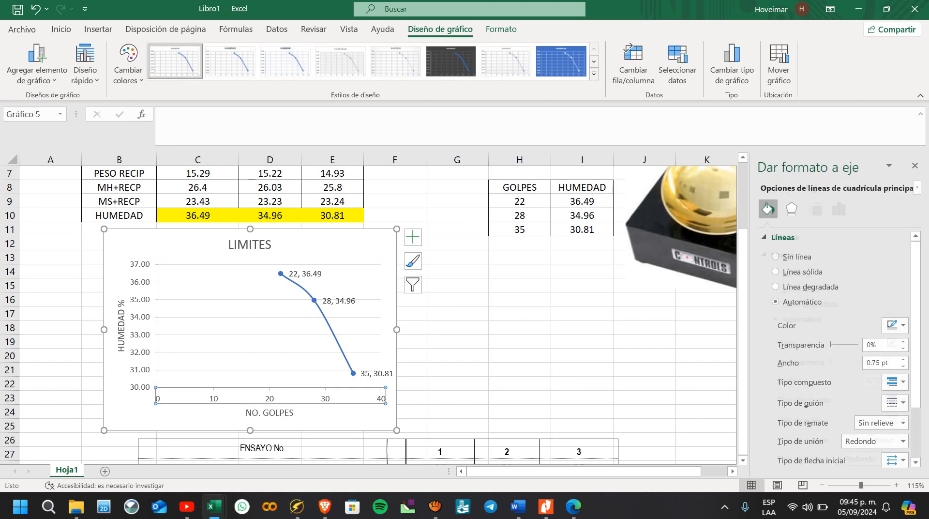
{"action": "left_click", "coordinate": [839, 209]}
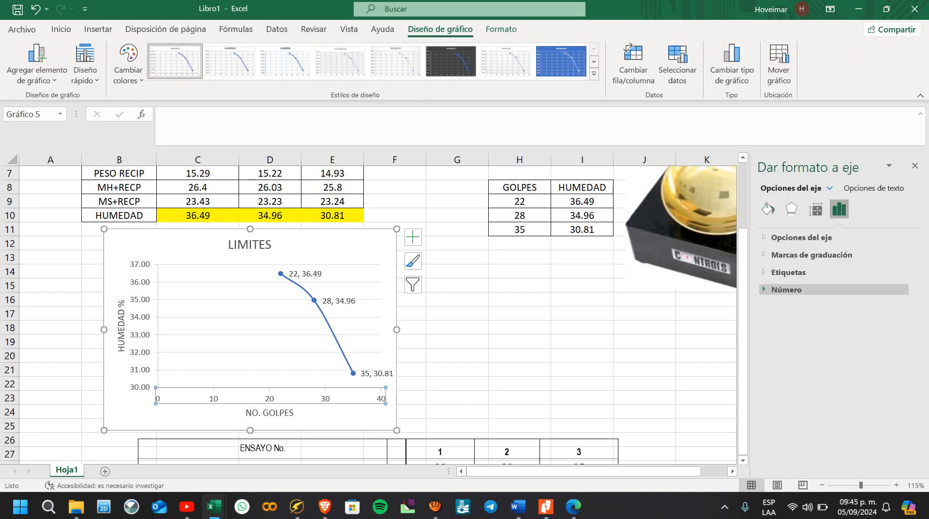
{"action": "left_click", "coordinate": [802, 237]}
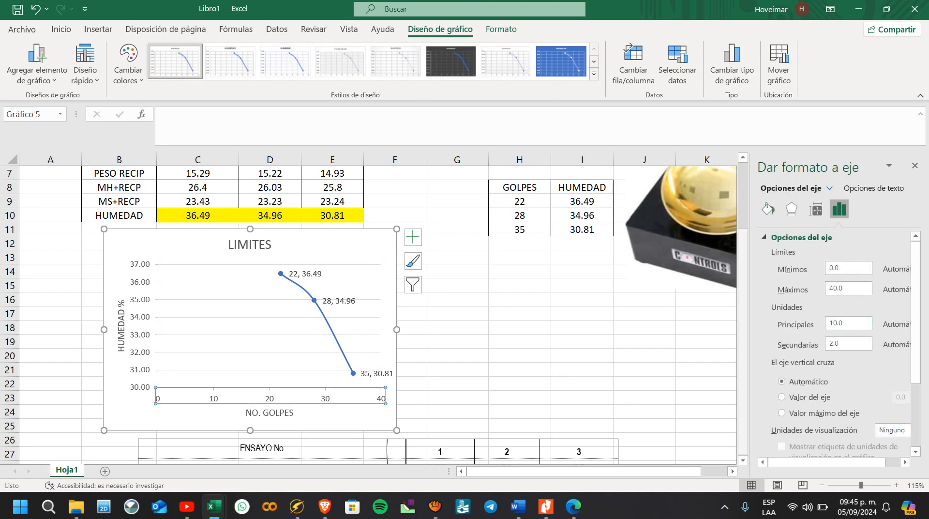
{"action": "left_click", "coordinate": [791, 209]}
{"action": "right_click", "coordinate": [271, 401]}
{"action": "left_click", "coordinate": [349, 350]}
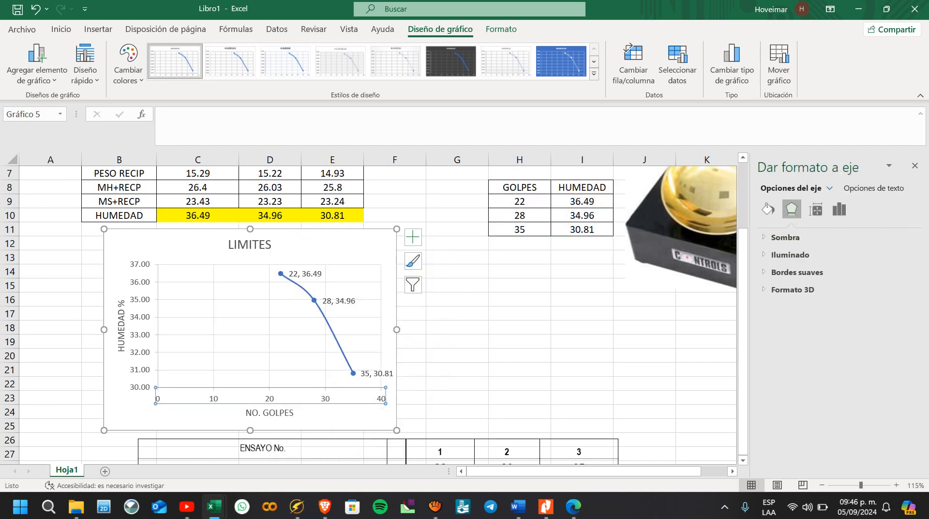
{"action": "left_click", "coordinate": [300, 334]}
{"action": "left_click", "coordinate": [302, 342]}
{"action": "left_click", "coordinate": [325, 341]}
Step: Delete the ENSAYO No. picture with the three trials below the chart
{"action": "scroll", "coordinate": [455, 387], "scroll_direction": "down", "scroll_amount": 2}
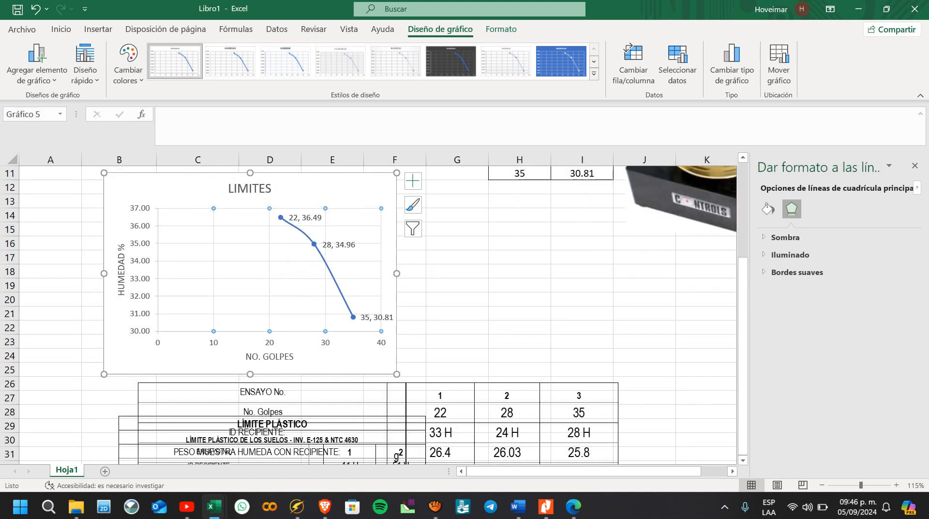
{"action": "left_click", "coordinate": [455, 416]}
{"action": "key", "text": "Delete"}
Step: Move the LÍMITE PLÁSTICO picture further down, away from the chart
{"action": "left_click", "coordinate": [339, 435]}
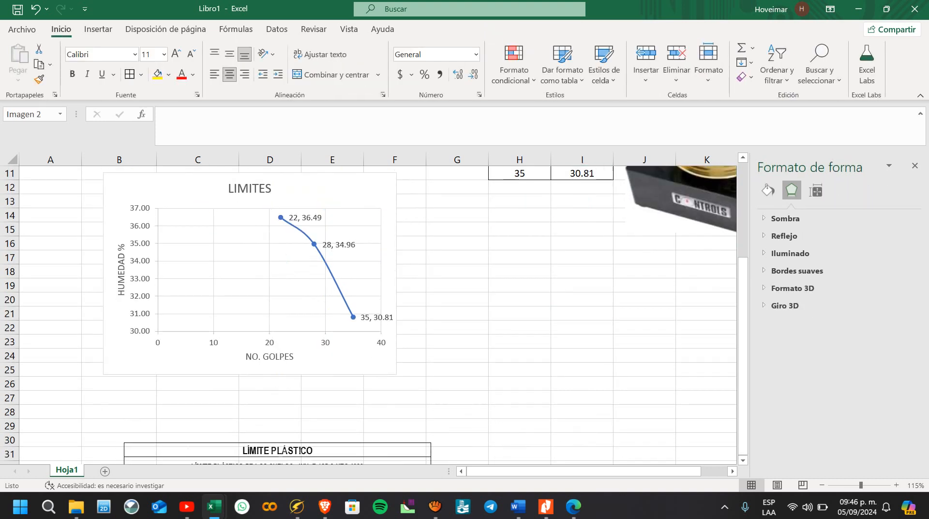
{"action": "scroll", "coordinate": [339, 435], "scroll_direction": "down", "scroll_amount": 1}
{"action": "scroll", "coordinate": [368, 309], "scroll_direction": "down", "scroll_amount": 3}
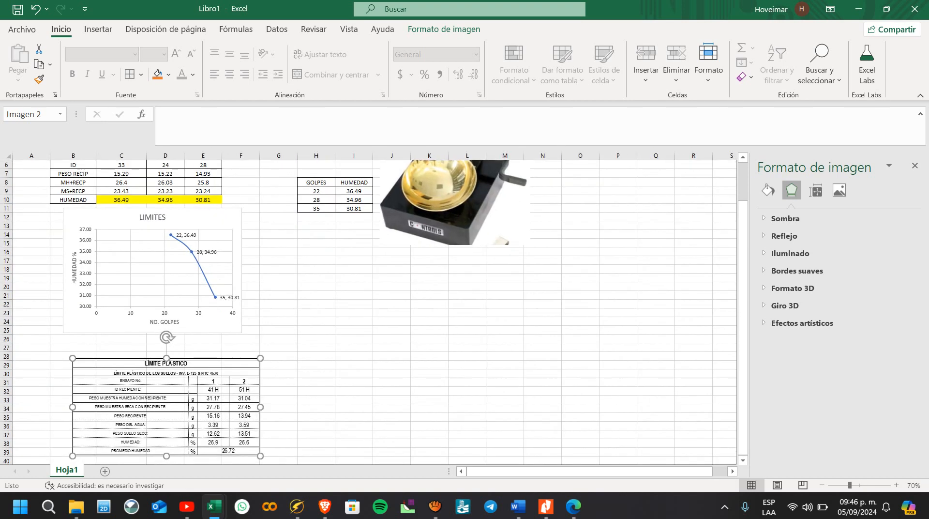
{"action": "left_click_drag", "start_coordinate": [166, 397], "coordinate": [182, 444]}
{"action": "scroll", "coordinate": [182, 435], "scroll_direction": "up", "scroll_amount": 3}
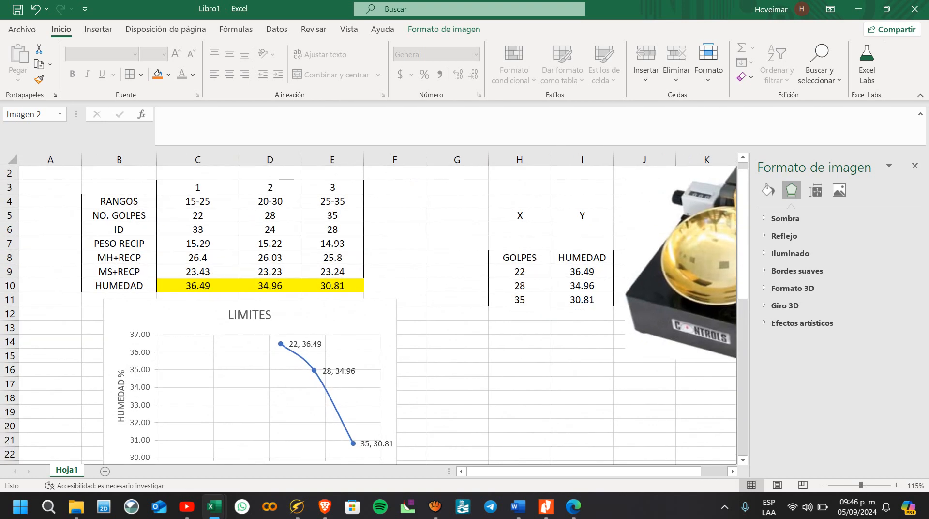
Step: Reposition the LIMITES chart directly under the trial table, aligned with the left edge of column B
{"action": "scroll", "coordinate": [203, 387], "scroll_direction": "down", "scroll_amount": 1}
{"action": "left_click", "coordinate": [208, 358]}
{"action": "left_click_drag", "start_coordinate": [194, 430], "coordinate": [172, 431]}
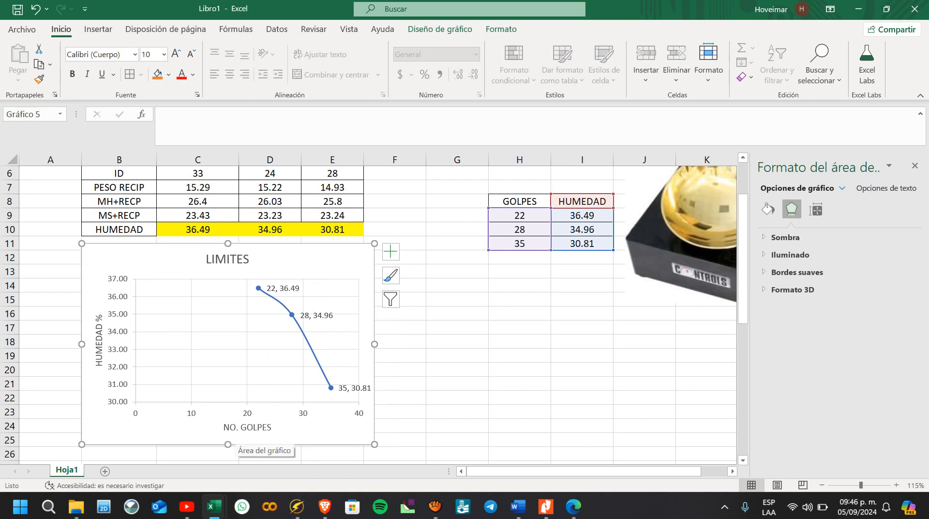
{"action": "left_click", "coordinate": [236, 428]}
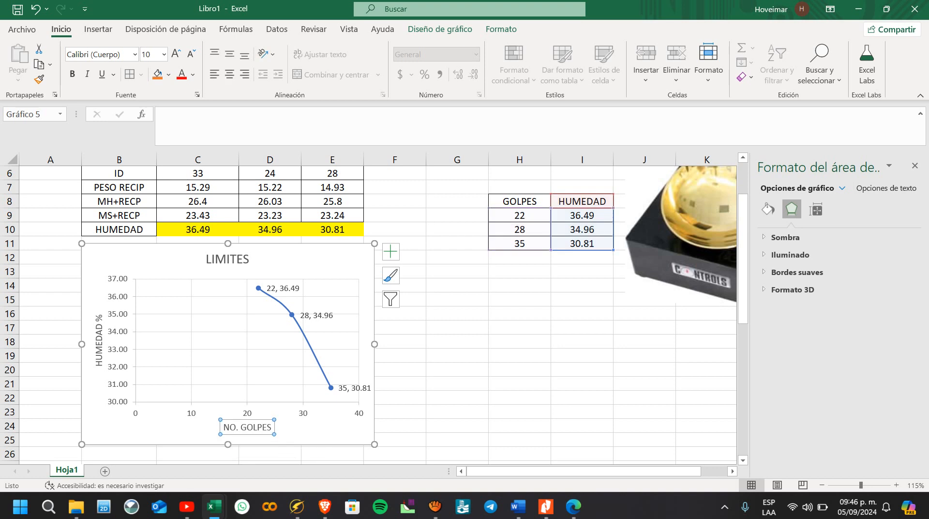
{"action": "scroll", "coordinate": [236, 427], "scroll_direction": "up", "scroll_amount": 1}
{"action": "scroll", "coordinate": [252, 436], "scroll_direction": "down", "scroll_amount": 1}
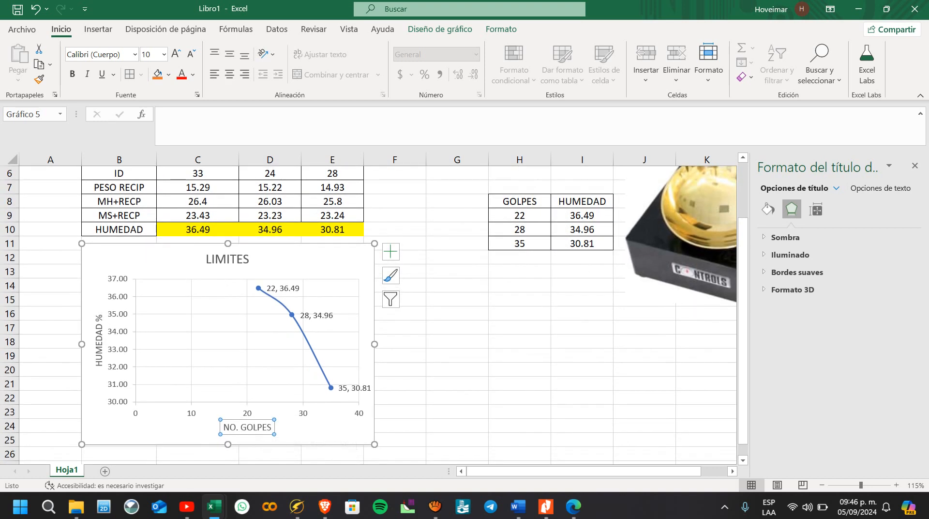
Step: Add a linear trendline to the HUMEDAD series in the chart
{"action": "left_click", "coordinate": [291, 314]}
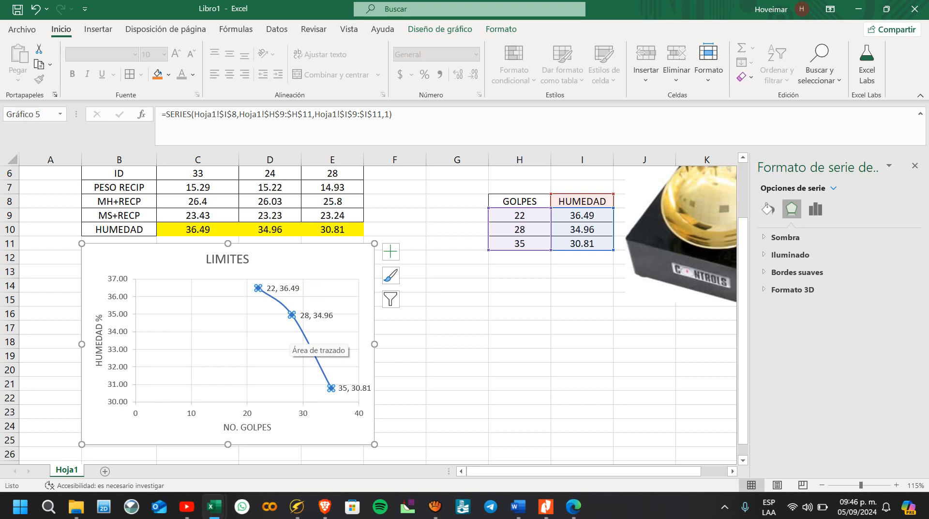
{"action": "left_click", "coordinate": [914, 165]}
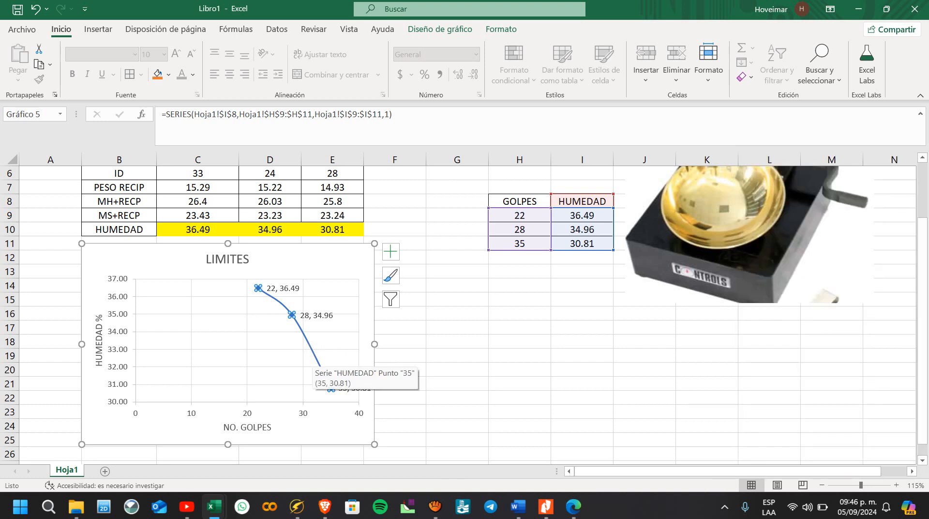
{"action": "right_click", "coordinate": [316, 359]}
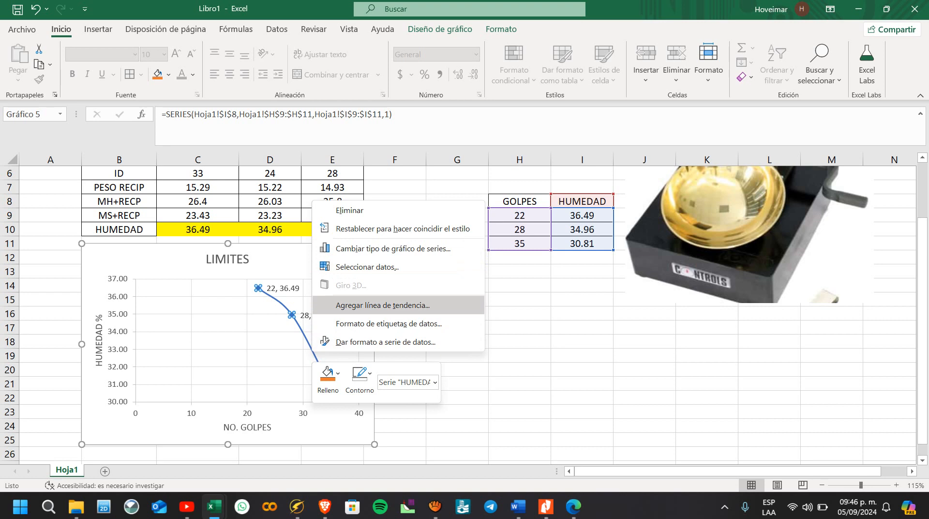
{"action": "left_click", "coordinate": [382, 305]}
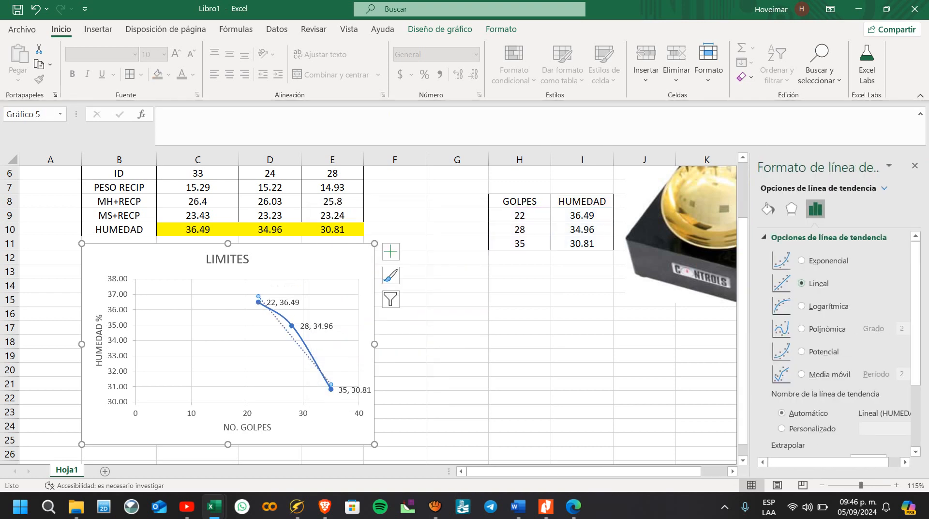
Step: Set the HUMEDAD series in the chart to no shape fill
{"action": "left_click", "coordinate": [299, 316]}
{"action": "left_click", "coordinate": [293, 327]}
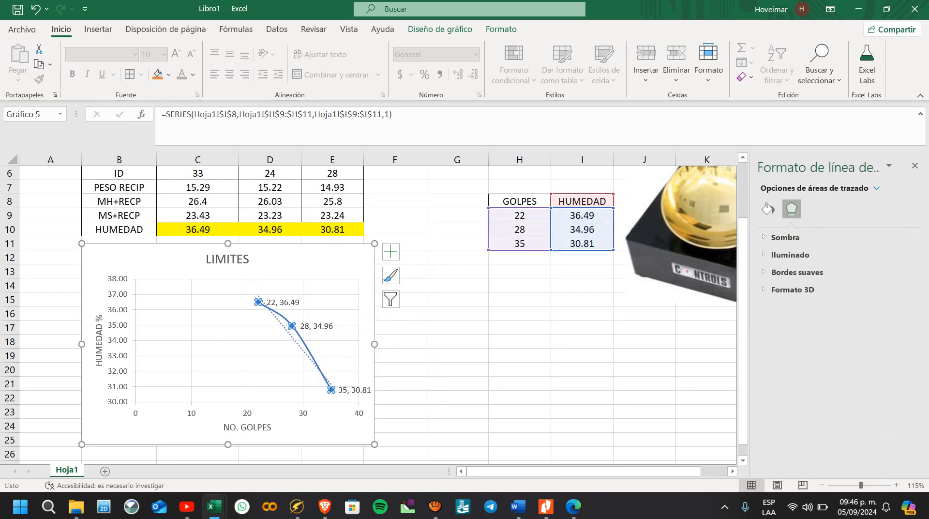
{"action": "left_click", "coordinate": [501, 29]}
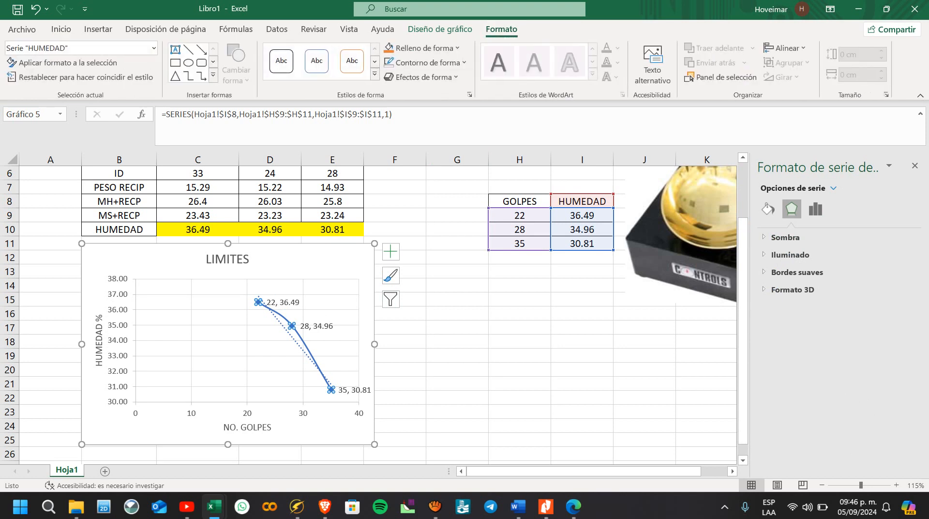
{"action": "left_click", "coordinate": [421, 48]}
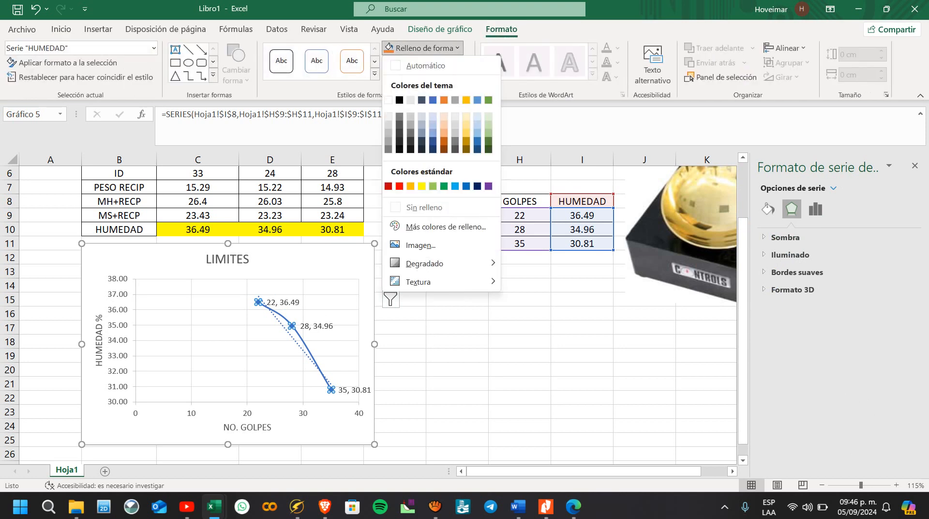
{"action": "left_click", "coordinate": [421, 207]}
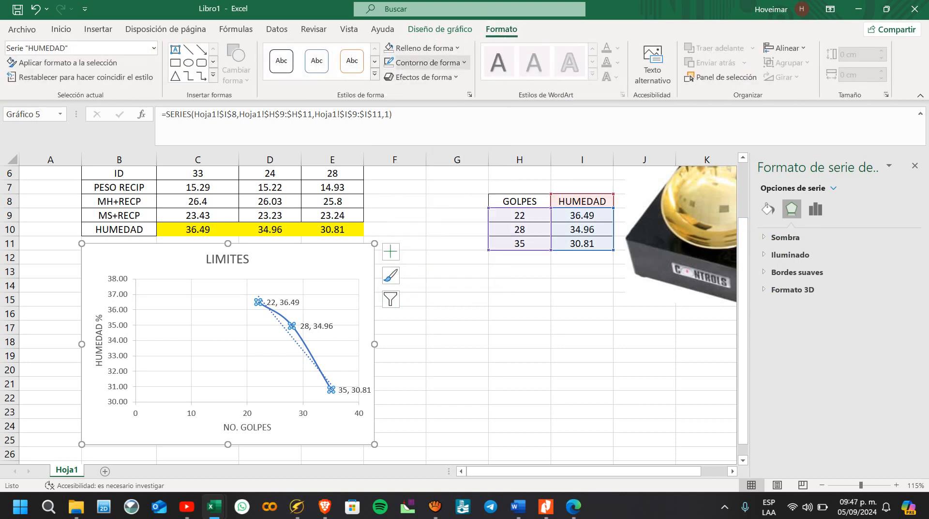
Step: Try removing the outline of the HUMEDAD series, and undo that change
{"action": "left_click", "coordinate": [426, 63]}
{"action": "left_click", "coordinate": [428, 221]}
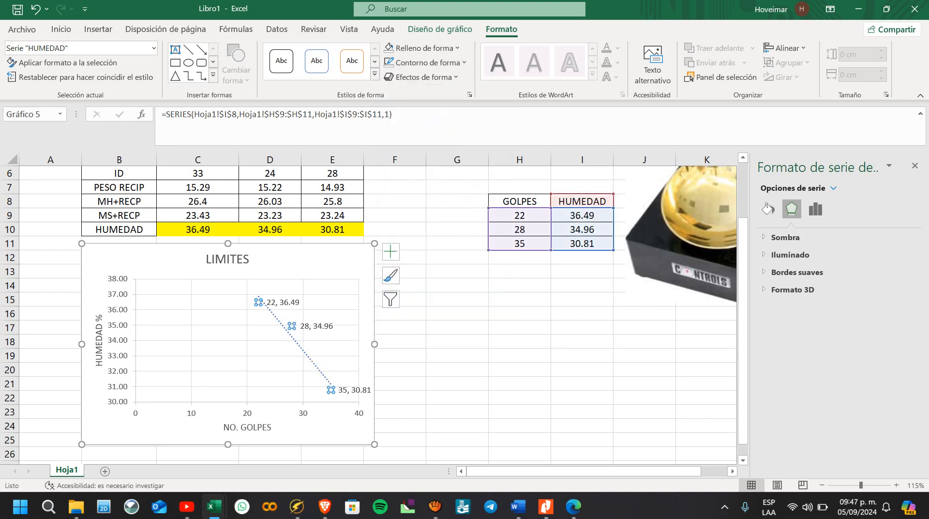
{"action": "left_click", "coordinate": [297, 341]}
{"action": "left_click", "coordinate": [299, 345]}
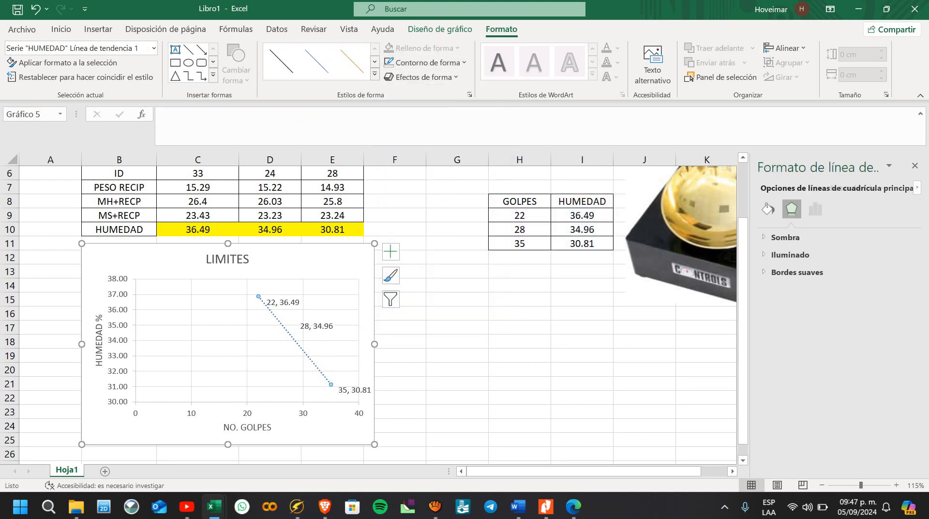
{"action": "key", "text": "ctrl+z"}
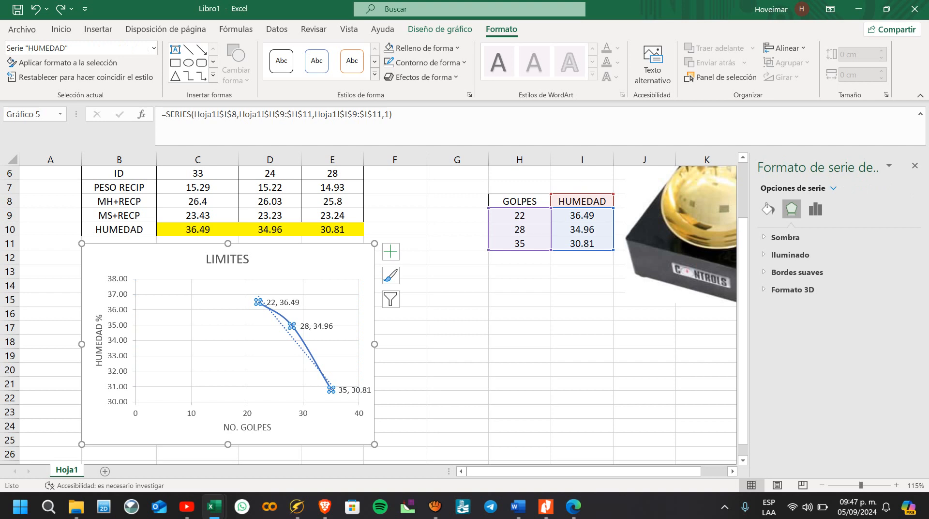
Step: Remove the line joining the HUMEDAD points in the LIMITES chart, leaving the markers and the trendline
{"action": "left_click", "coordinate": [319, 380]}
{"action": "left_click", "coordinate": [310, 353]}
{"action": "left_click", "coordinate": [389, 63]}
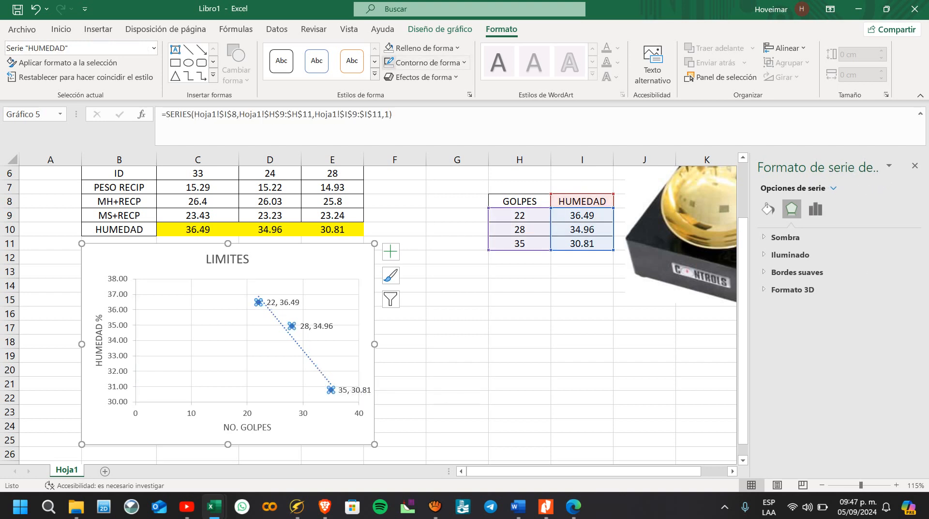
{"action": "left_click", "coordinate": [519, 340]}
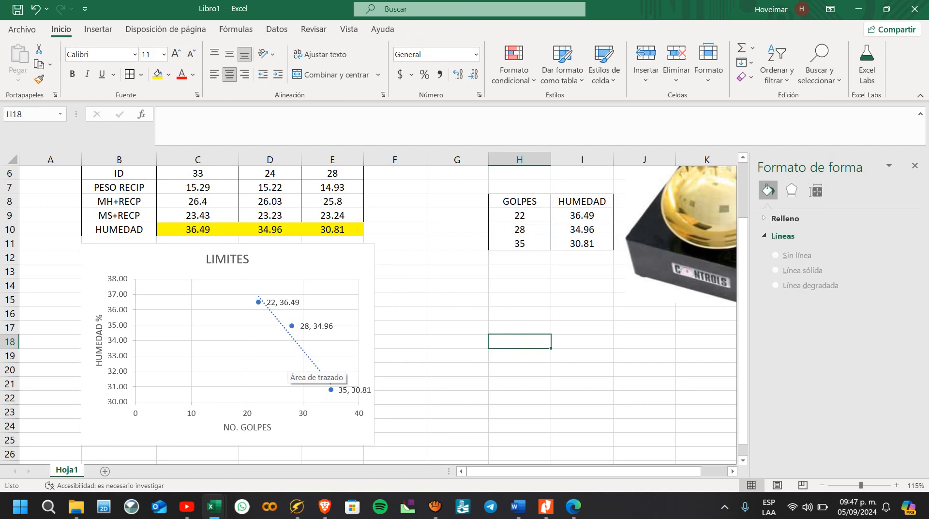
Step: Move the Casagrande cup picture away from the GOLPES and HUMEDAD table, so that it starts in column K
{"action": "left_click", "coordinate": [303, 351]}
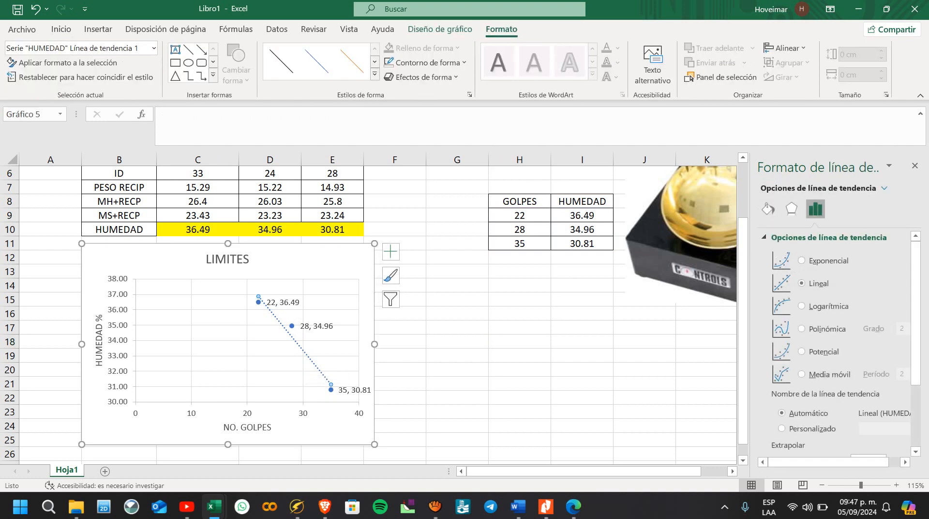
{"action": "left_click", "coordinate": [914, 166]}
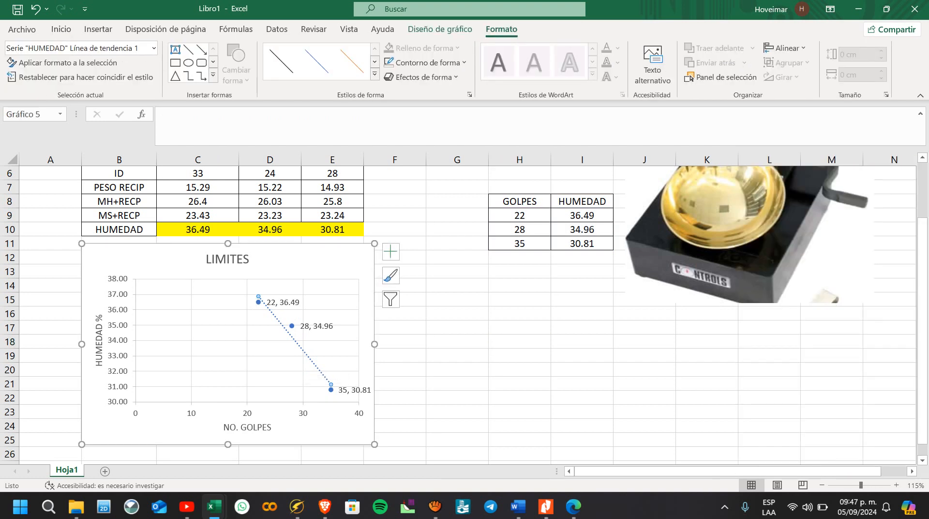
{"action": "left_click_drag", "start_coordinate": [759, 227], "coordinate": [849, 302]}
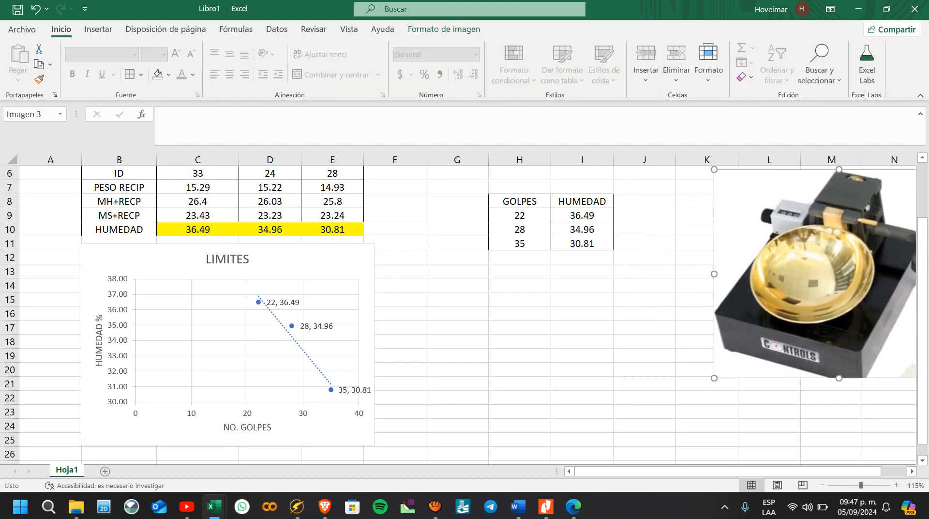
{"action": "left_click", "coordinate": [457, 327]}
{"action": "left_click", "coordinate": [357, 335]}
{"action": "left_click", "coordinate": [582, 327]}
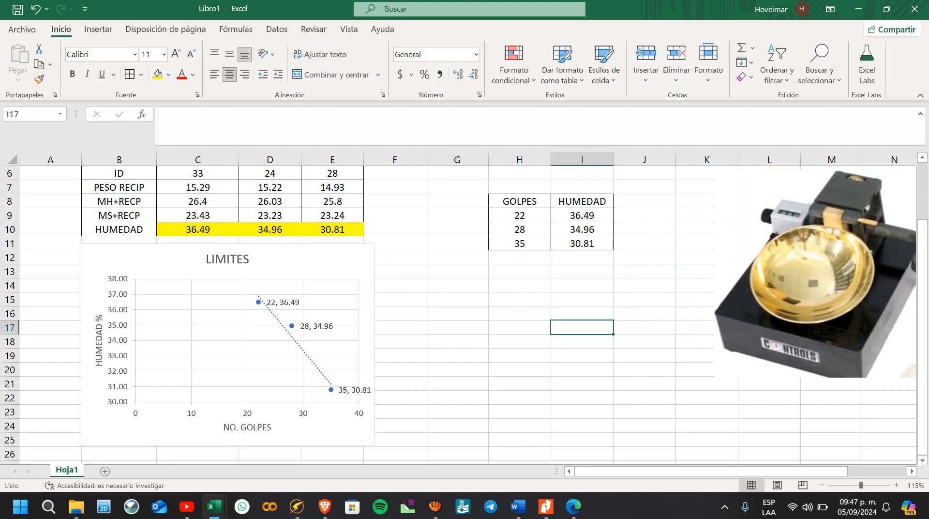
Step: Display the equation of the HUMEDAD series' linear trendline on the chart
{"action": "right_click", "coordinate": [313, 359]}
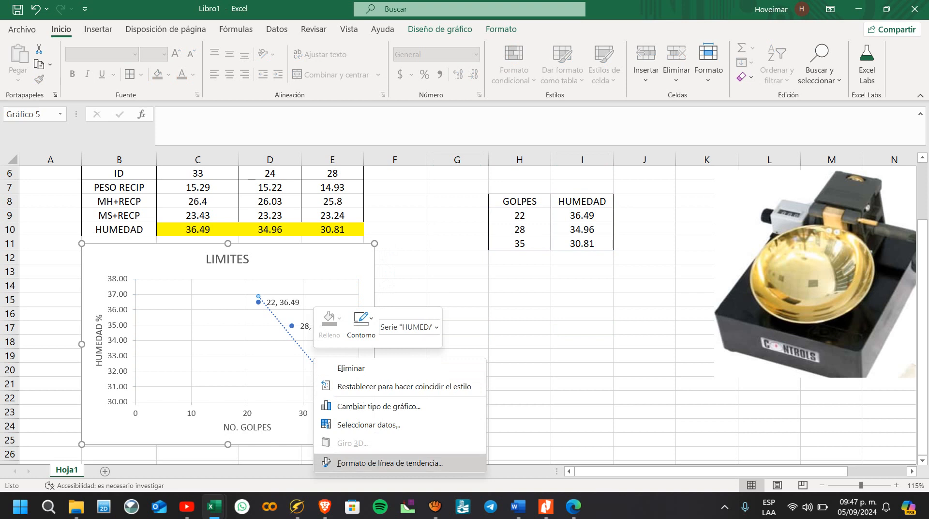
{"action": "key", "text": "Escape"}
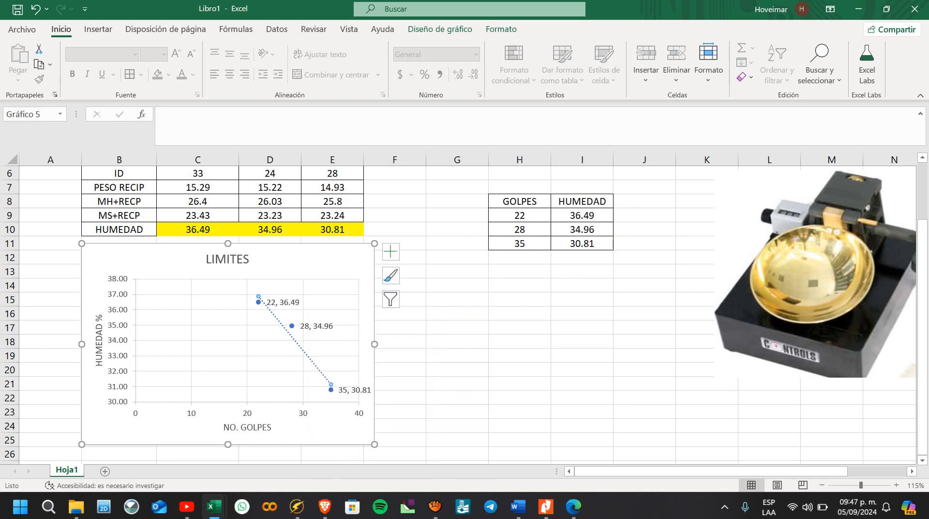
{"action": "scroll", "coordinate": [835, 339], "scroll_direction": "down", "scroll_amount": 4}
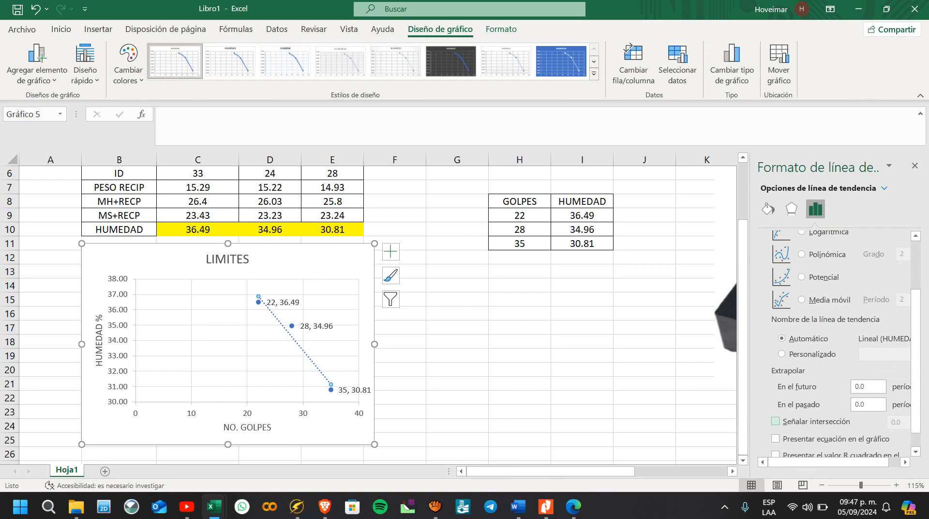
{"action": "scroll", "coordinate": [775, 419], "scroll_direction": "down", "scroll_amount": 1}
{"action": "left_click", "coordinate": [776, 418]}
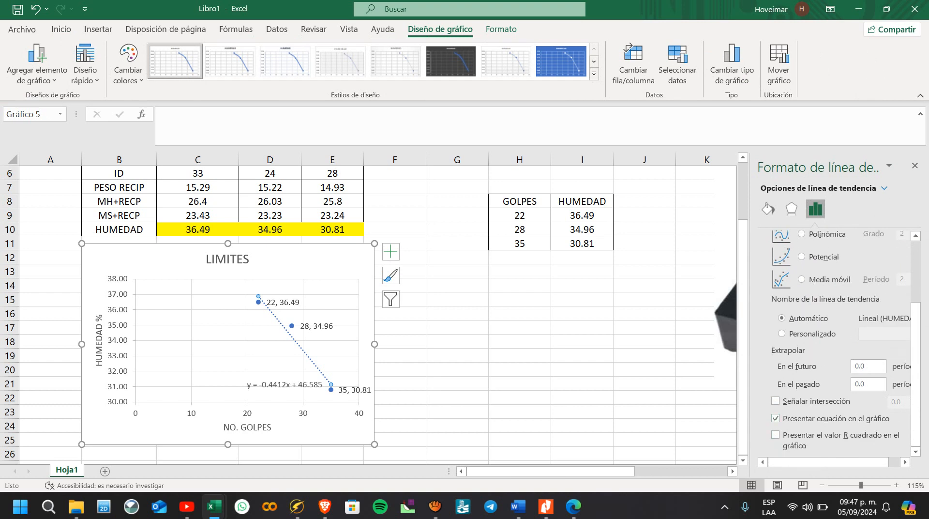
{"action": "left_click", "coordinate": [582, 397]}
{"action": "left_click", "coordinate": [914, 166]}
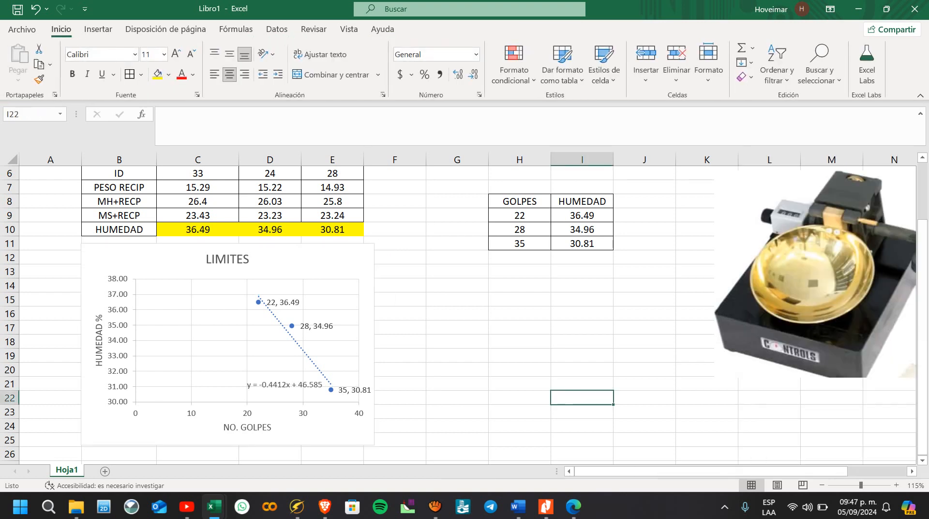
Step: Reposition the trendline equation in the empty plot area beside the trendline, near the 33.00 gridline
{"action": "left_click_drag", "start_coordinate": [285, 384], "coordinate": [225, 354]}
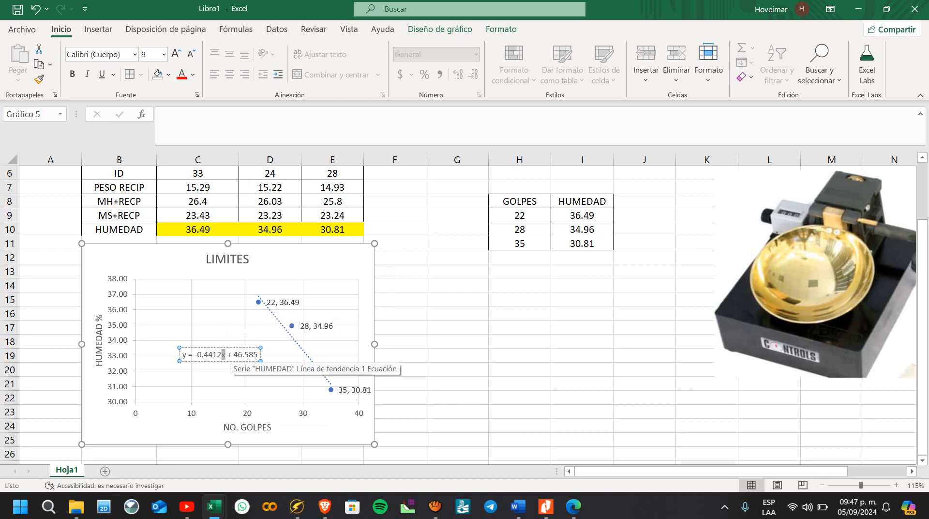
{"action": "left_click_drag", "start_coordinate": [222, 355], "coordinate": [193, 355]}
{"action": "left_click", "coordinate": [208, 354]}
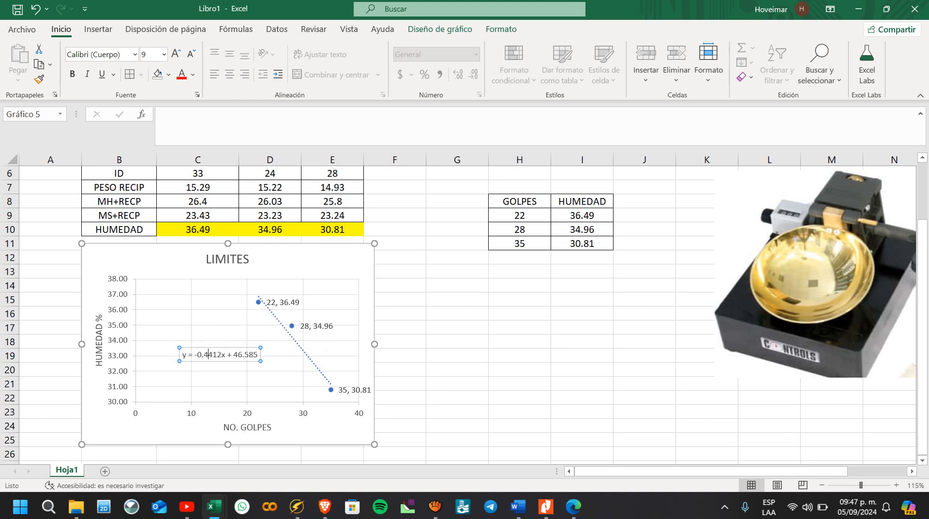
{"action": "left_click", "coordinate": [520, 369]}
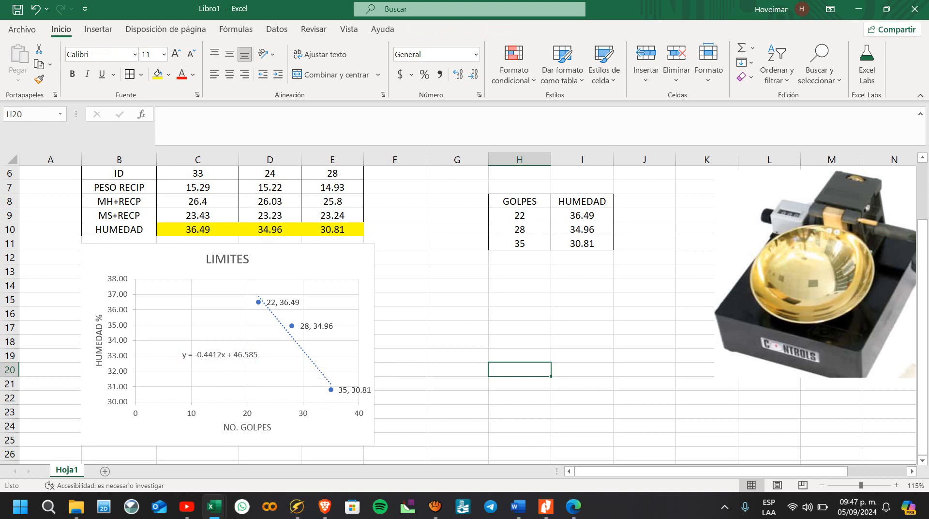
Step: Calculate the regression slope in H12 with PENDIENTE, using I9:I11 as known y and H9:H11 as known x
{"action": "left_click", "coordinate": [520, 313]}
{"action": "left_click", "coordinate": [520, 271]}
{"action": "left_click", "coordinate": [520, 257]}
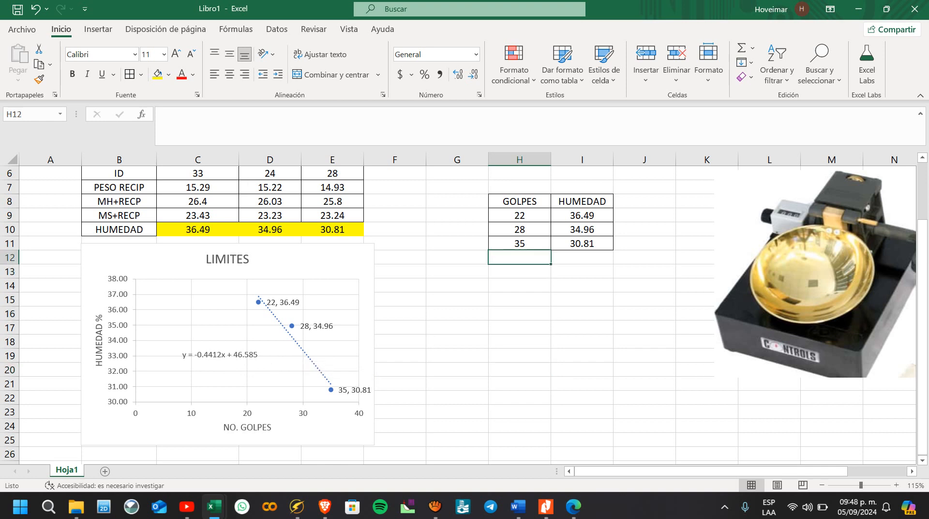
{"action": "type", "text": "+"}
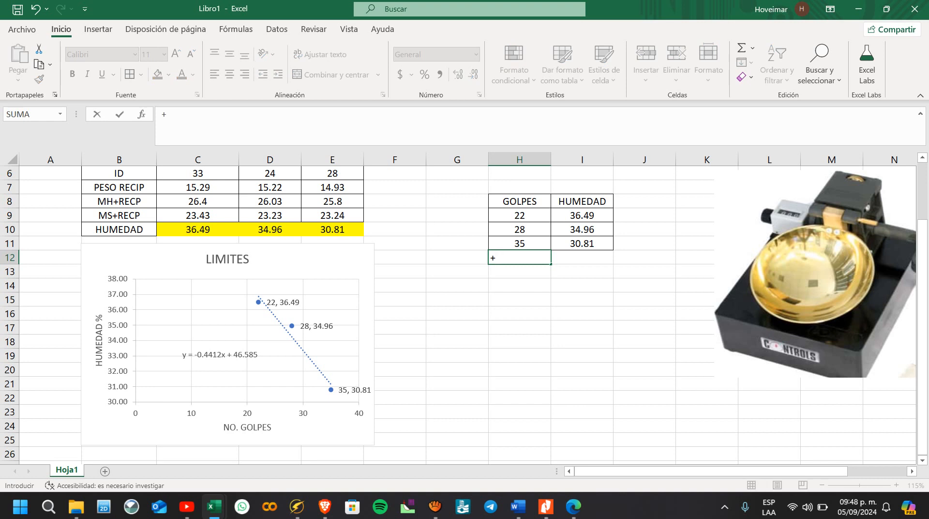
{"action": "type", "text": "PEN"}
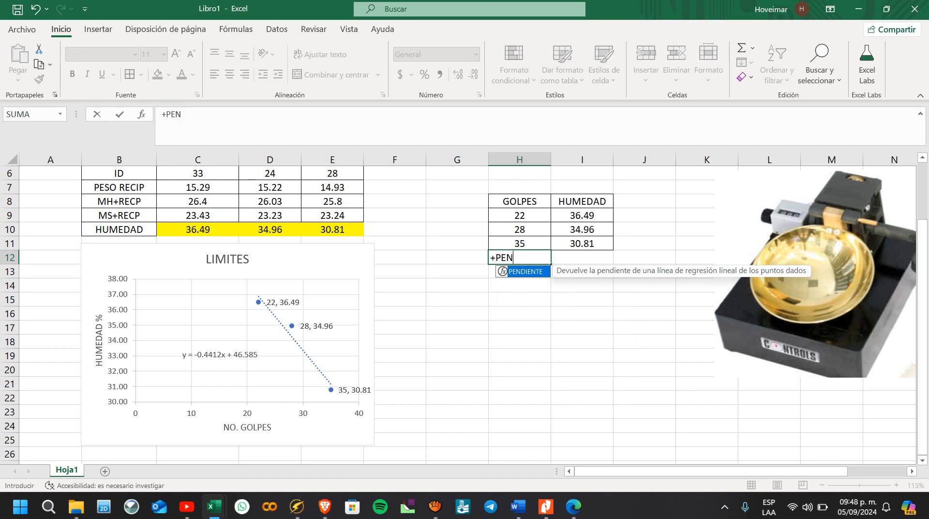
{"action": "key", "text": "Tab"}
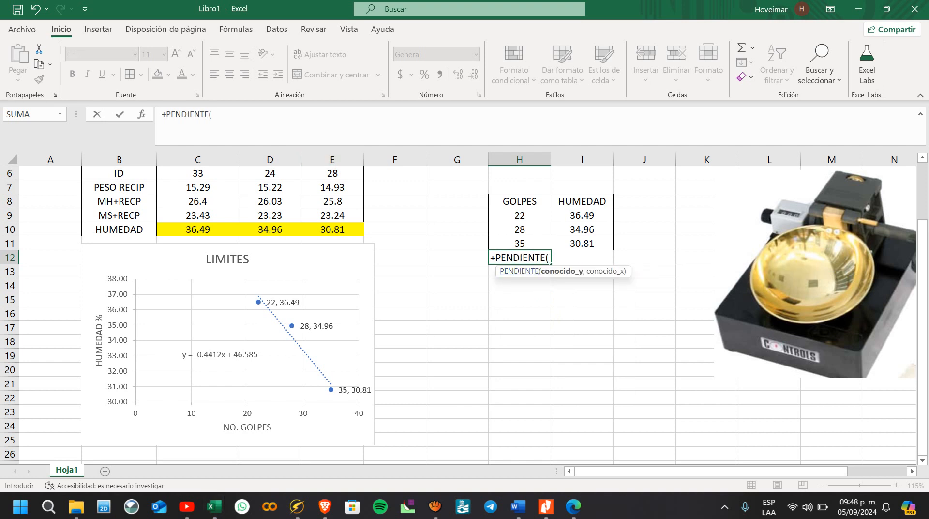
{"action": "left_click_drag", "start_coordinate": [582, 215], "coordinate": [582, 243]}
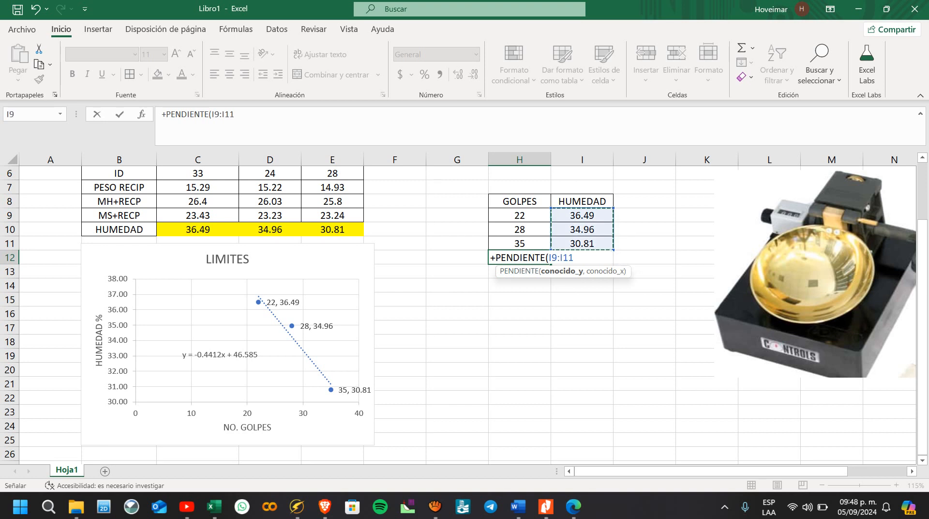
{"action": "type", "text": ","}
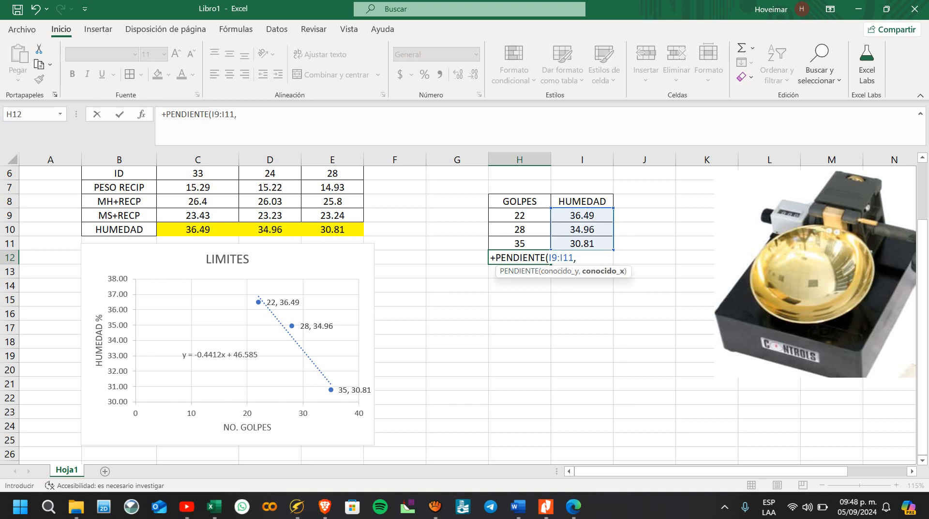
{"action": "left_click_drag", "start_coordinate": [520, 214], "coordinate": [520, 229]}
{"action": "key", "text": "Return"}
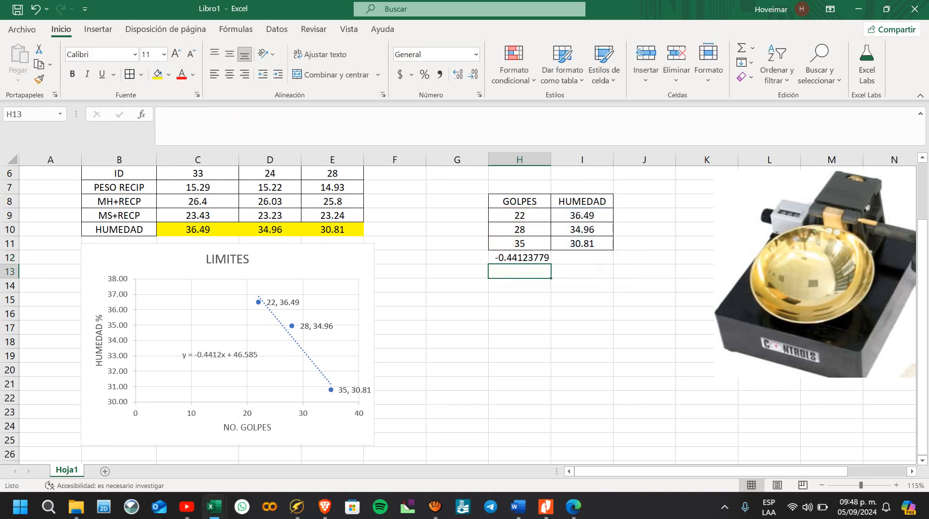
Step: Calculate the regression intercept in I12 with INTERSECCION.EJE, using I9:I11 as known y and H9:H11 as known x
{"action": "left_click", "coordinate": [582, 257]}
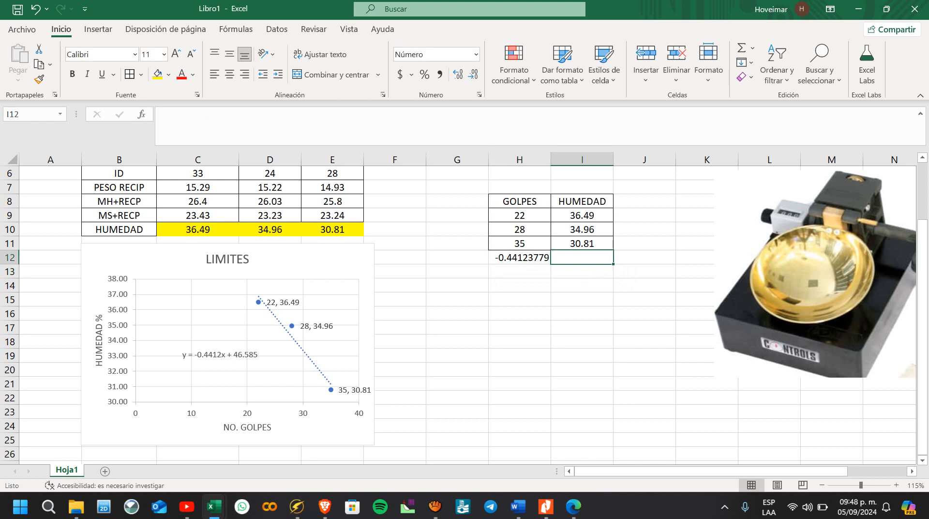
{"action": "type", "text": "+"}
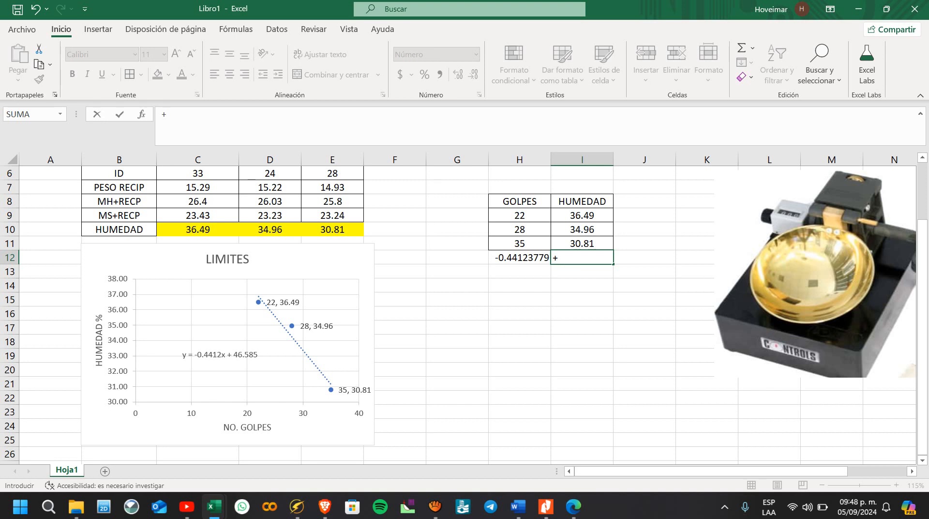
{"action": "type", "text": "INTE"}
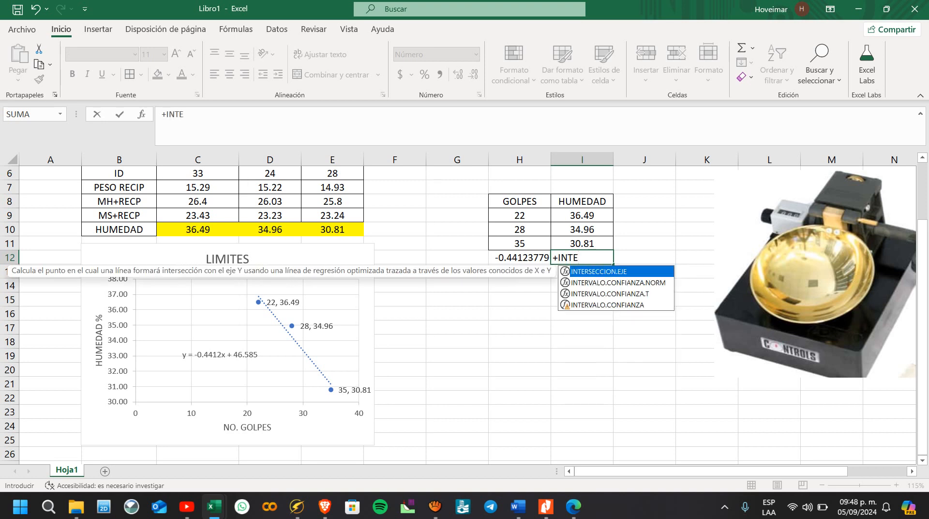
{"action": "key", "text": "Tab"}
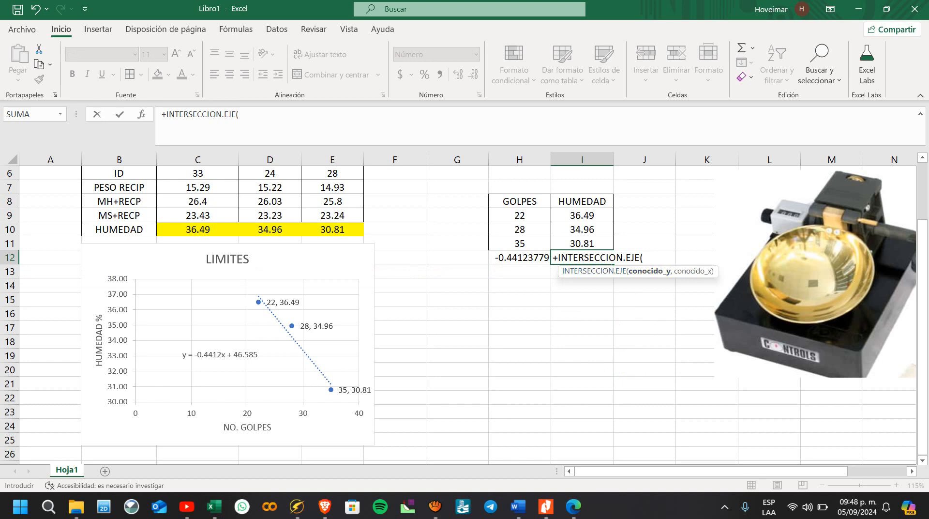
{"action": "left_click_drag", "start_coordinate": [582, 215], "coordinate": [582, 244]}
{"action": "type", "text": ","}
{"action": "left_click_drag", "start_coordinate": [519, 216], "coordinate": [519, 243]}
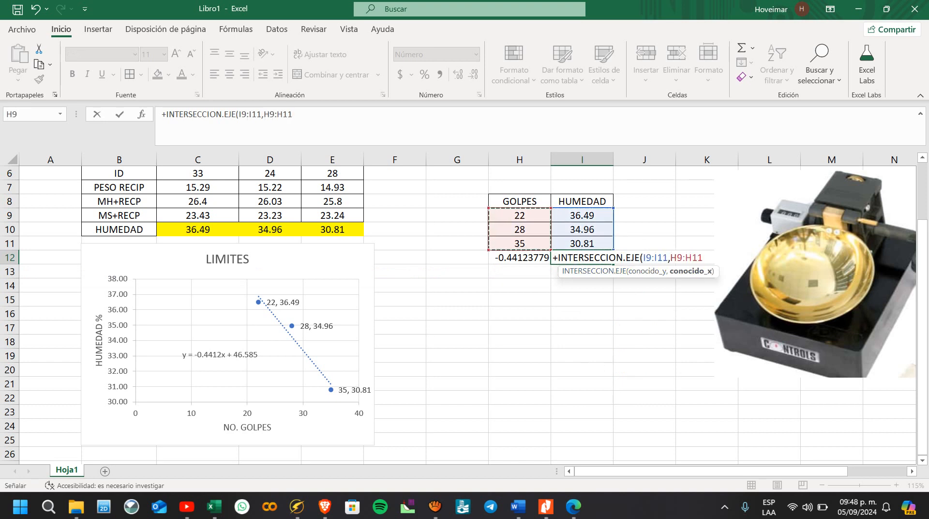
{"action": "key", "text": "Return"}
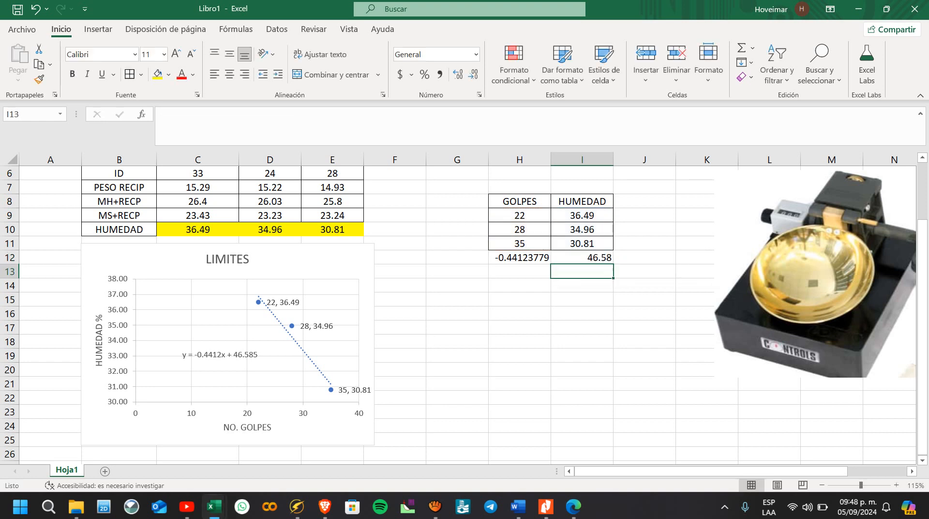
Step: Center the slope and intercept values in H12:I12
{"action": "left_click", "coordinate": [644, 285]}
{"action": "left_click_drag", "start_coordinate": [582, 258], "coordinate": [520, 258]}
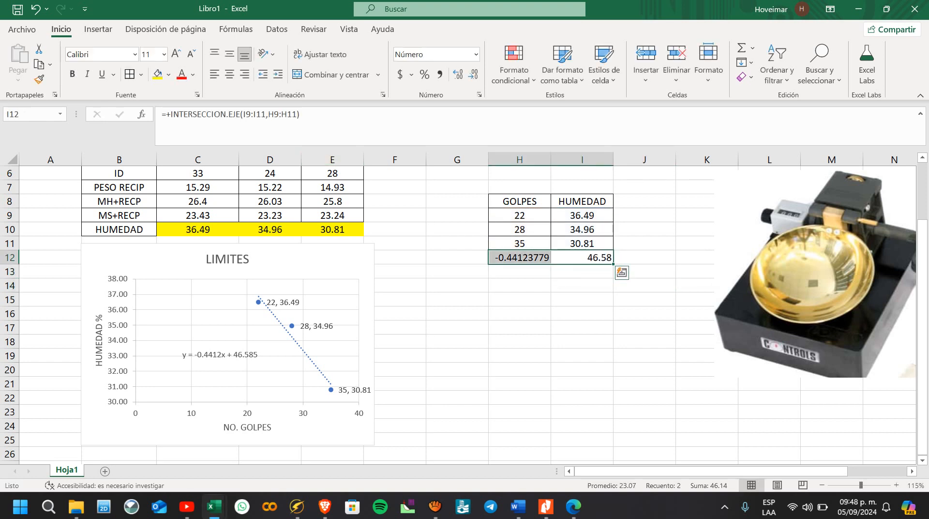
{"action": "left_click", "coordinate": [230, 74]}
{"action": "left_click", "coordinate": [458, 257]}
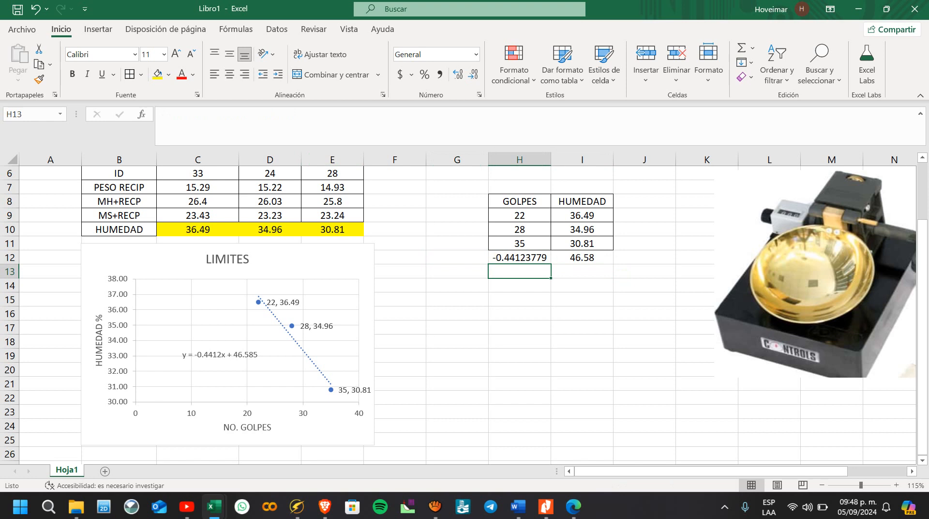
Step: Fill cell H13 with yellow and enter 25 as the blow count
{"action": "left_click", "coordinate": [157, 74]}
{"action": "left_click", "coordinate": [230, 74]}
{"action": "type", "text": "25"}
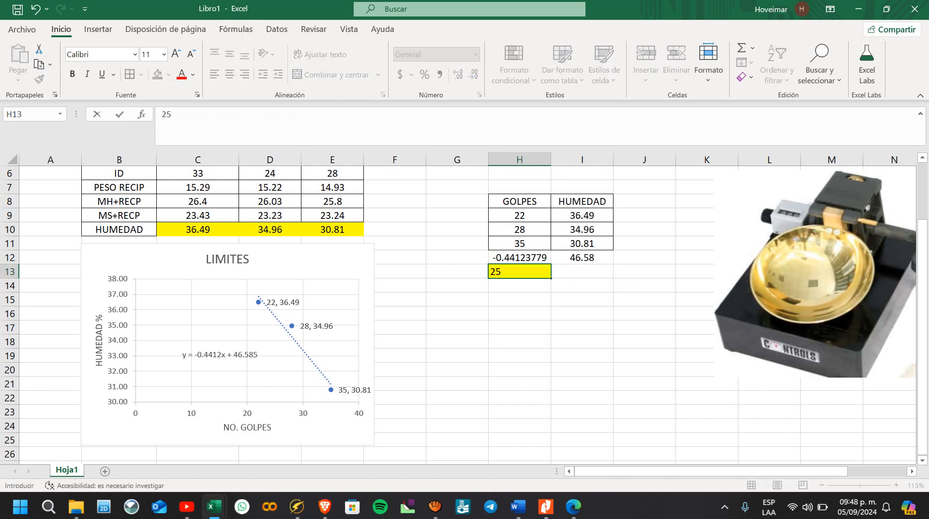
{"action": "key", "text": "Right"}
Step: Calculate the moisture for 25 blows in I13 with the formula +H12*H13+I12
{"action": "type", "text": "+"}
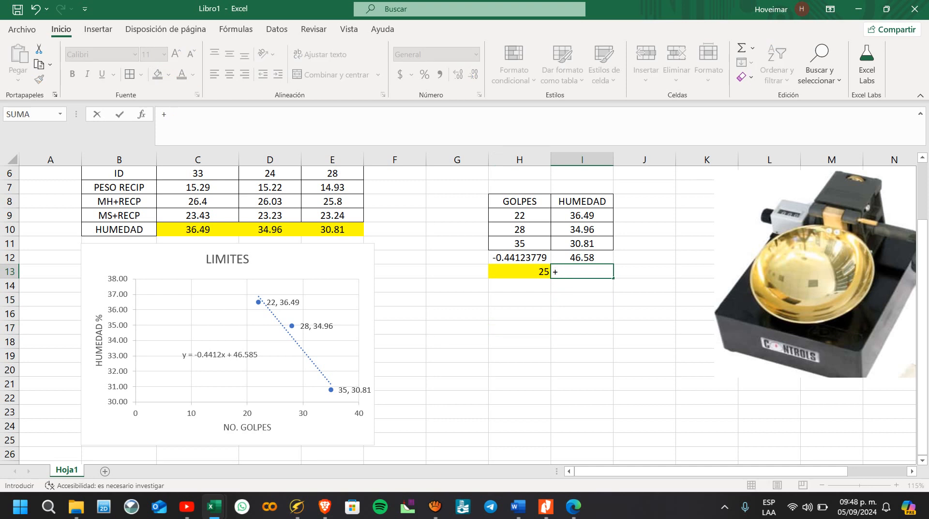
{"action": "key", "text": "Up"}
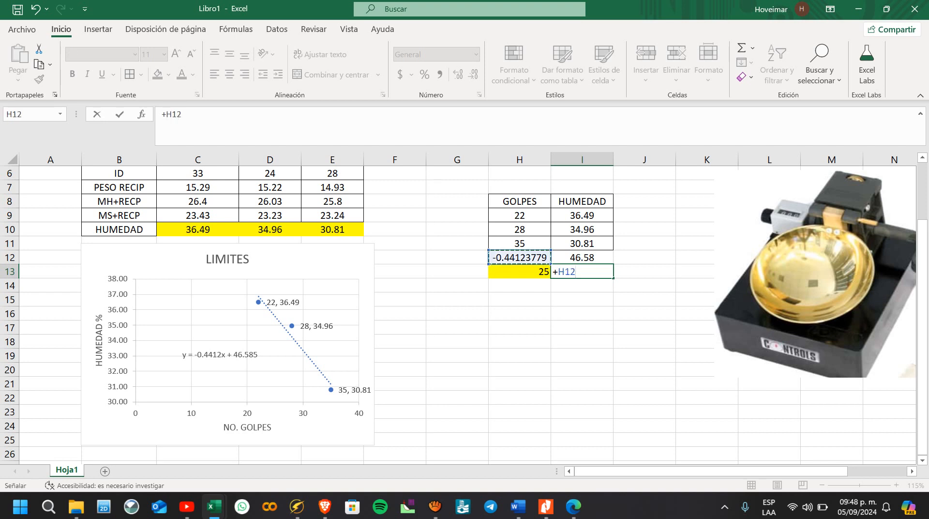
{"action": "type", "text": "*"}
{"action": "key", "text": "Left"}
{"action": "type", "text": "+"}
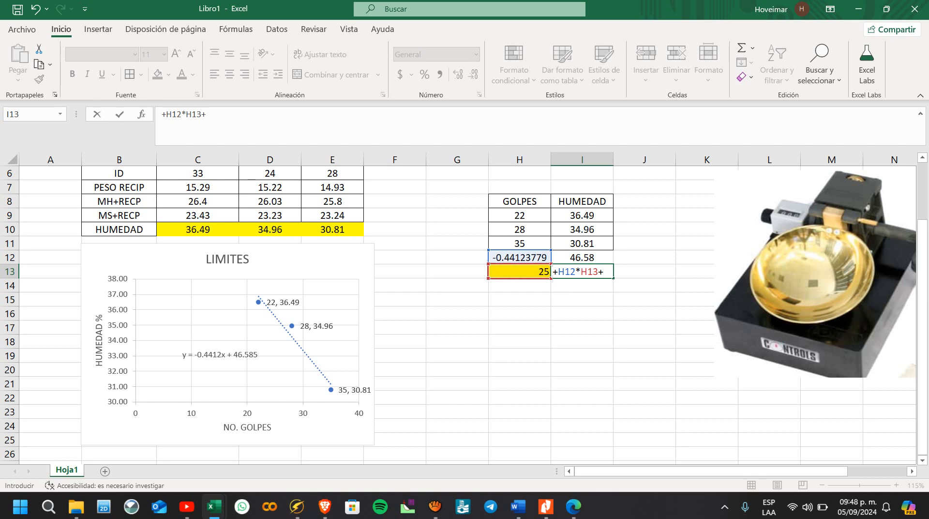
{"action": "key", "text": "Up"}
{"action": "key", "text": "Return"}
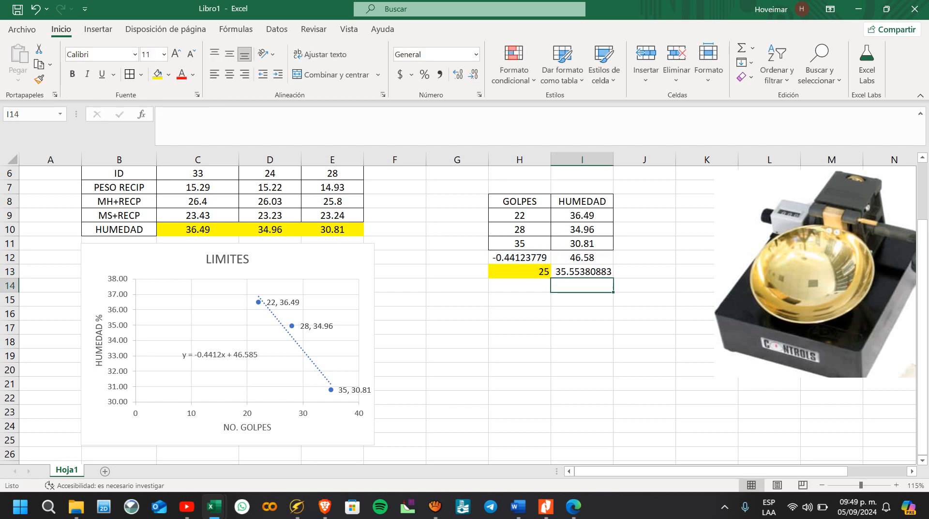
{"action": "key", "text": "Up"}
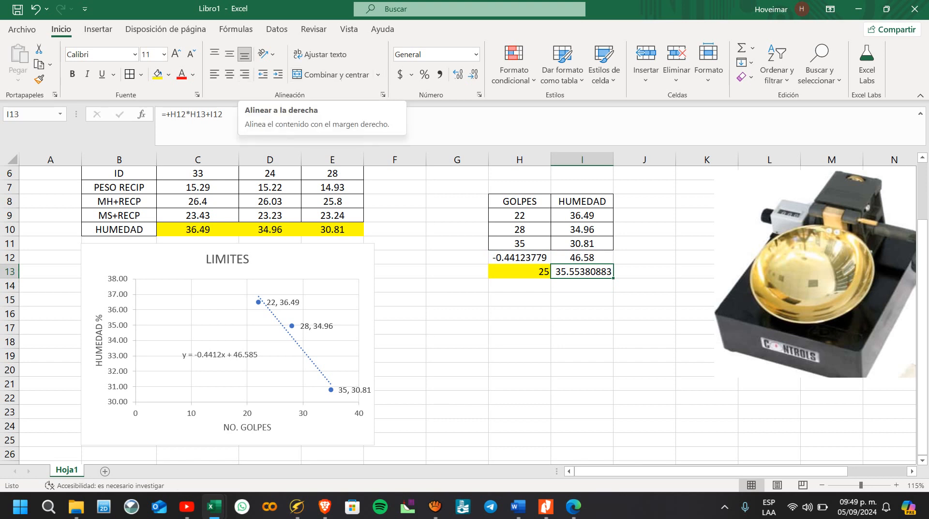
Step: Show the calculated moisture in cell I13 as a whole number with no decimals
{"action": "left_click", "coordinate": [473, 74]}
{"action": "left_click", "coordinate": [473, 74]}
{"action": "left_click", "coordinate": [474, 74]}
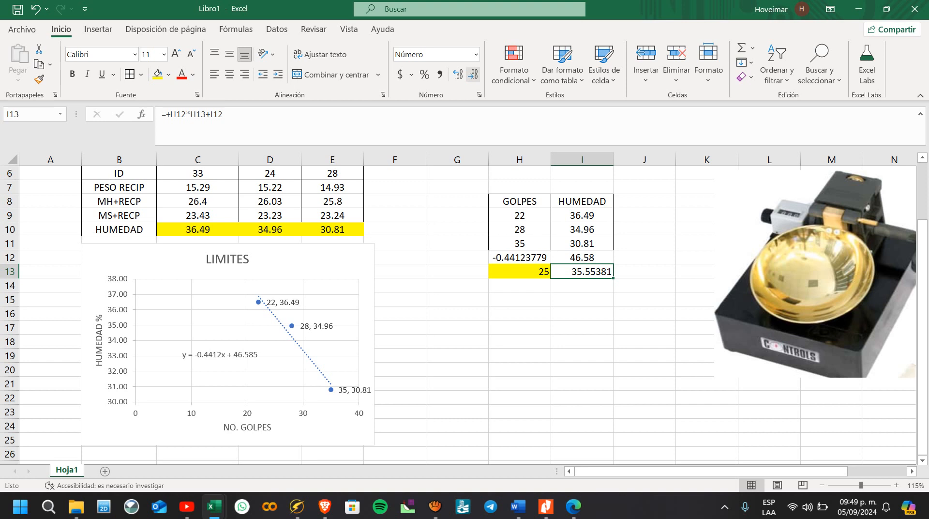
{"action": "left_click", "coordinate": [519, 300]}
{"action": "left_click", "coordinate": [582, 286]}
{"action": "left_click", "coordinate": [582, 271]}
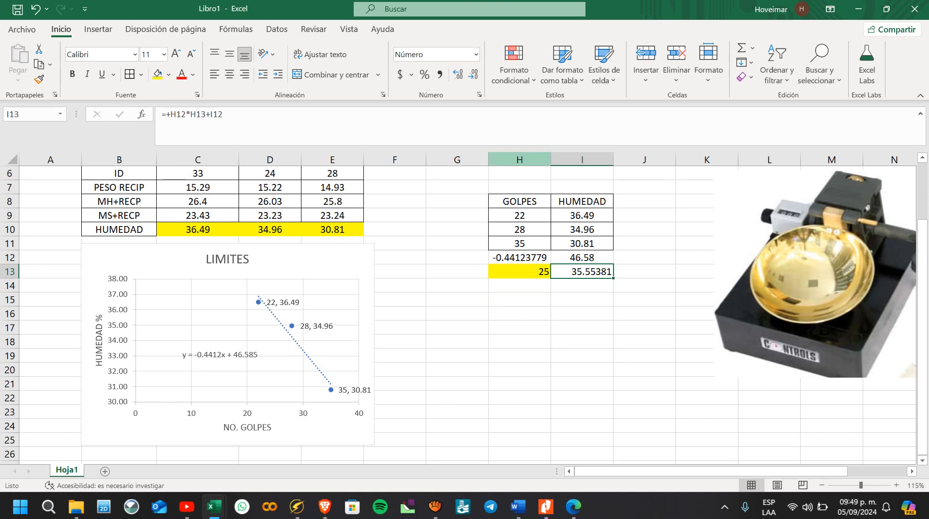
{"action": "left_click", "coordinate": [582, 285]}
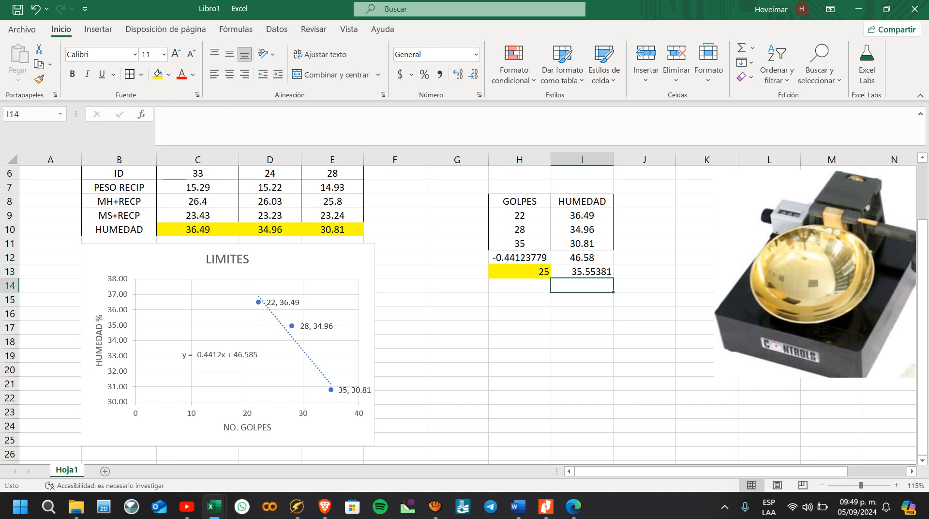
{"action": "left_click", "coordinate": [582, 271]}
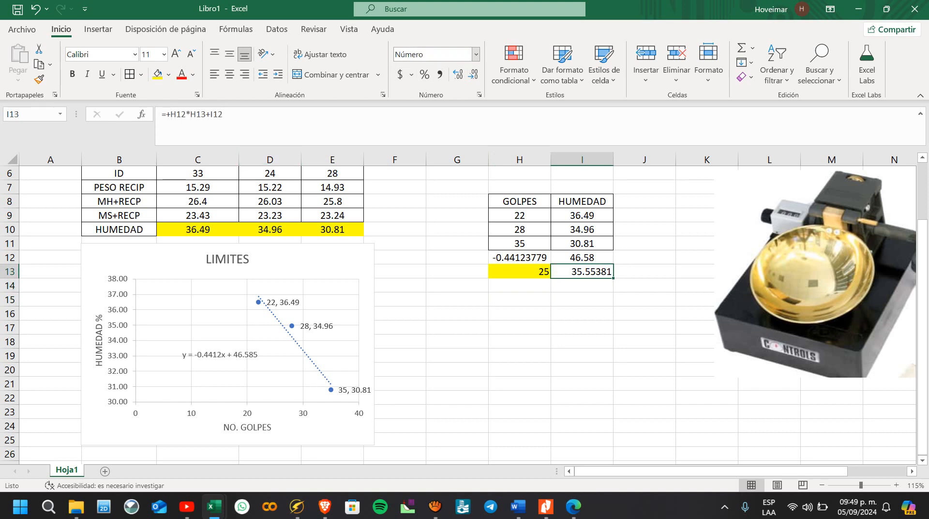
{"action": "left_click", "coordinate": [473, 74]}
{"action": "left_click", "coordinate": [473, 74]}
{"action": "left_click", "coordinate": [473, 74]}
{"action": "left_click", "coordinate": [473, 74]}
{"action": "left_click", "coordinate": [473, 74]}
Step: Center the values in H12:I13, including the 25-blow count and its moisture
{"action": "left_click", "coordinate": [229, 74]}
{"action": "left_click", "coordinate": [582, 285]}
{"action": "left_click", "coordinate": [582, 327]}
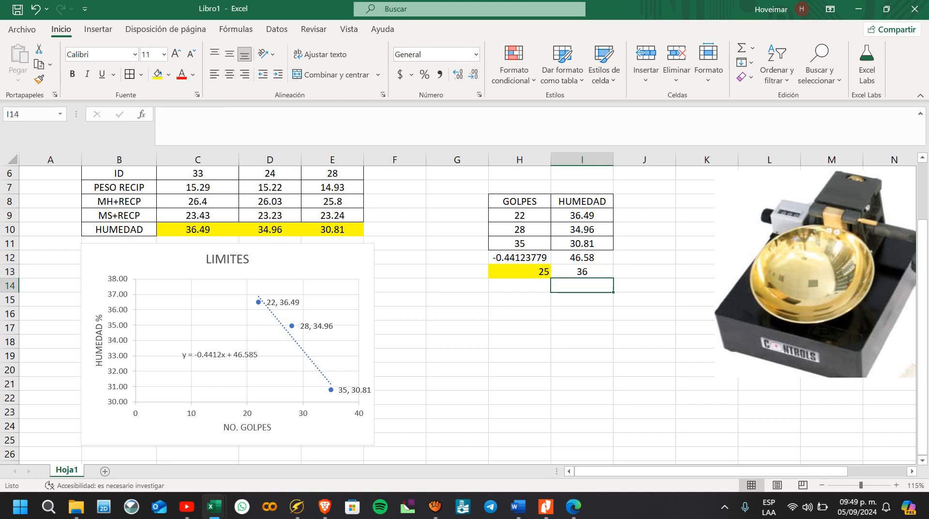
{"action": "left_click_drag", "start_coordinate": [582, 271], "coordinate": [519, 257]}
{"action": "left_click", "coordinate": [230, 74]}
{"action": "left_click", "coordinate": [229, 74]}
{"action": "left_click", "coordinate": [519, 327]}
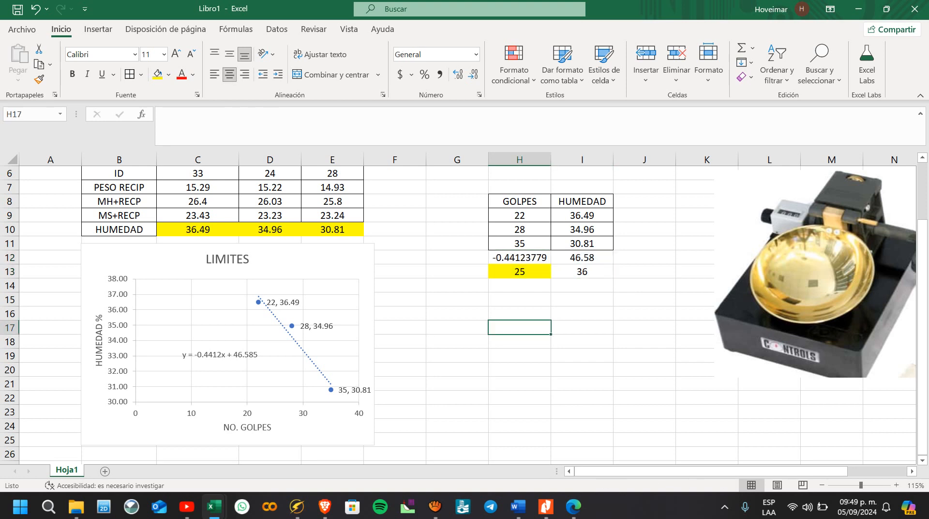
{"action": "left_click", "coordinate": [582, 271]}
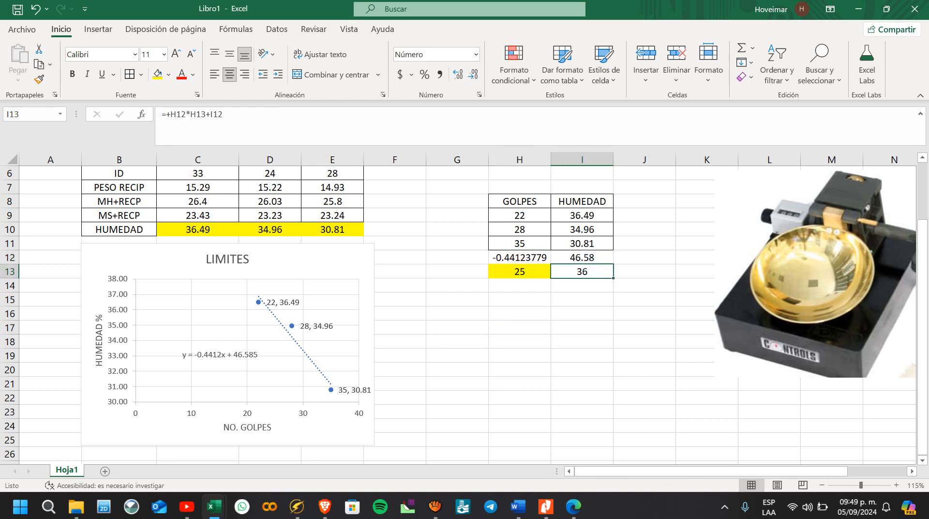
Step: Shrink the LIMITES chart slightly from its lower corner so that it ends within column E
{"action": "left_click", "coordinate": [324, 346]}
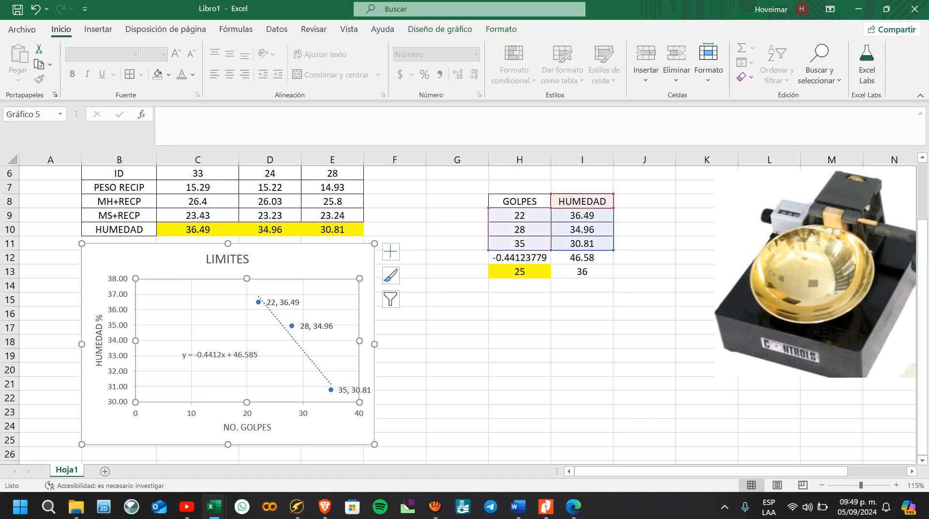
{"action": "left_click_drag", "start_coordinate": [375, 444], "coordinate": [354, 431]}
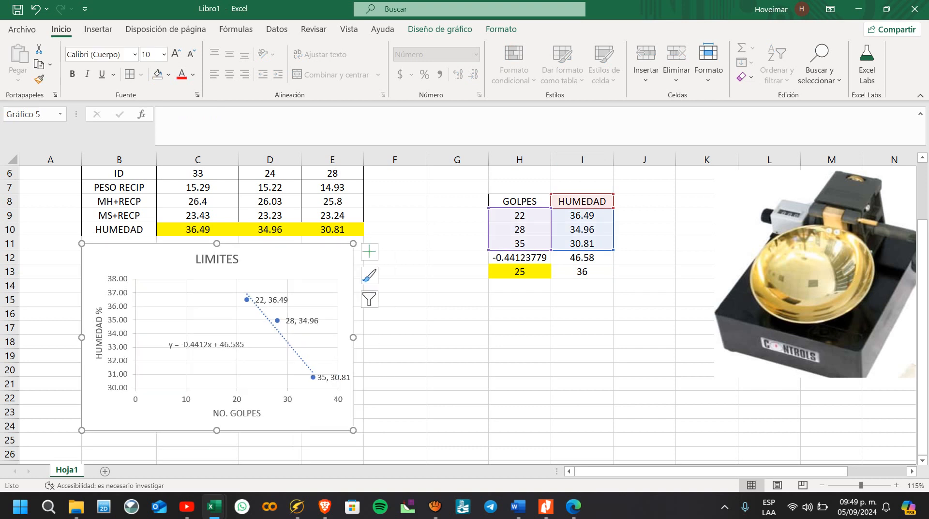
{"action": "left_click", "coordinate": [520, 412]}
Step: Change the HUMEDAD trendline in the chart to a solid line with the first preset line style
{"action": "left_click", "coordinate": [319, 418]}
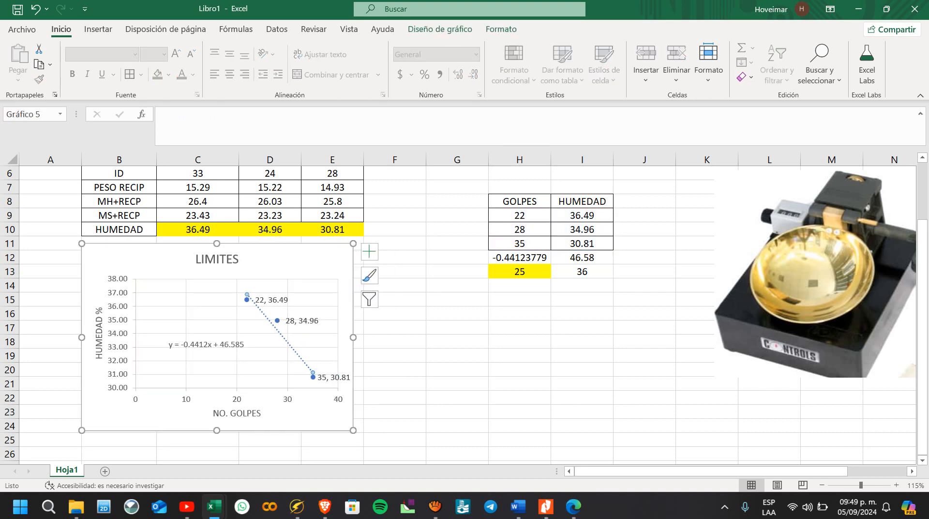
{"action": "left_click", "coordinate": [501, 29]}
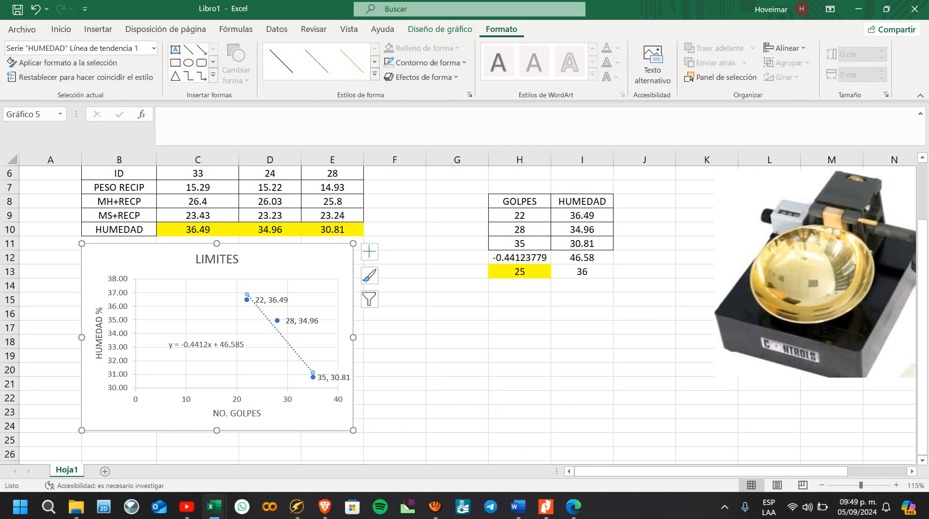
{"action": "left_click", "coordinate": [426, 62]}
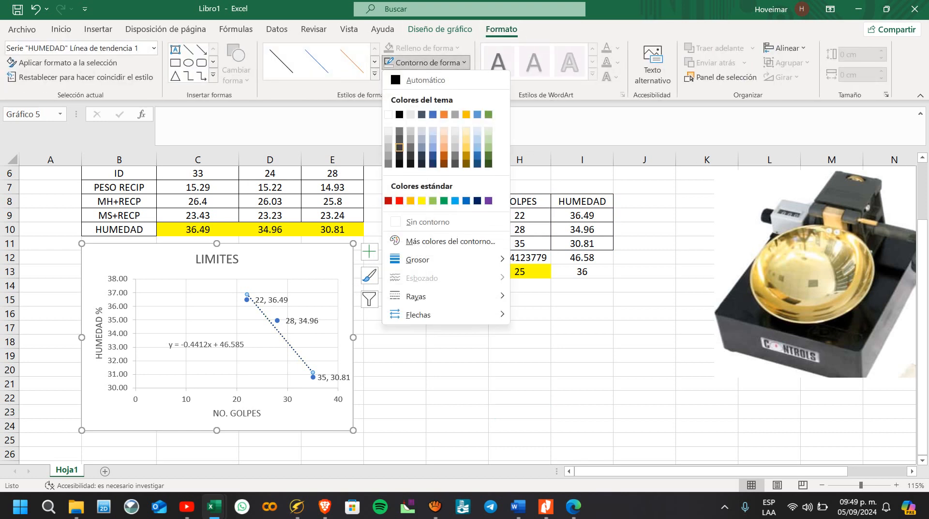
{"action": "left_click", "coordinate": [399, 148]}
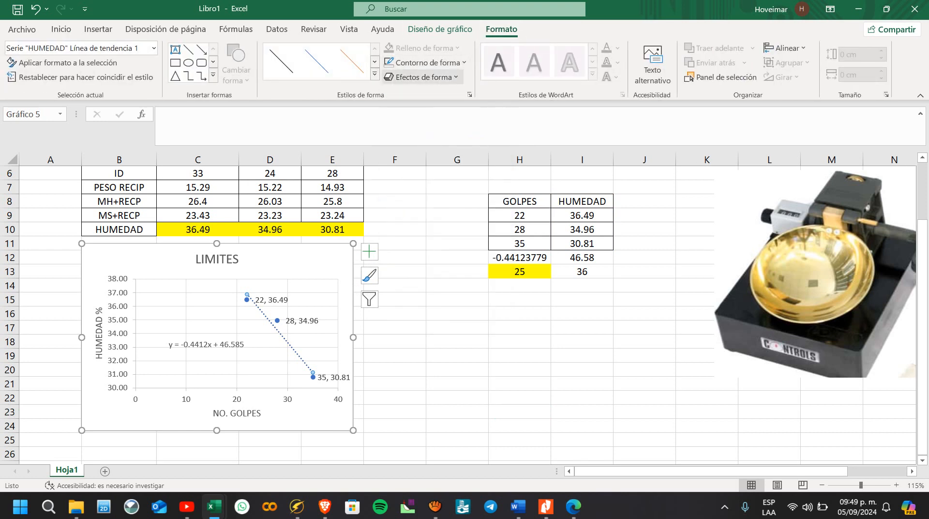
{"action": "left_click", "coordinate": [426, 62]}
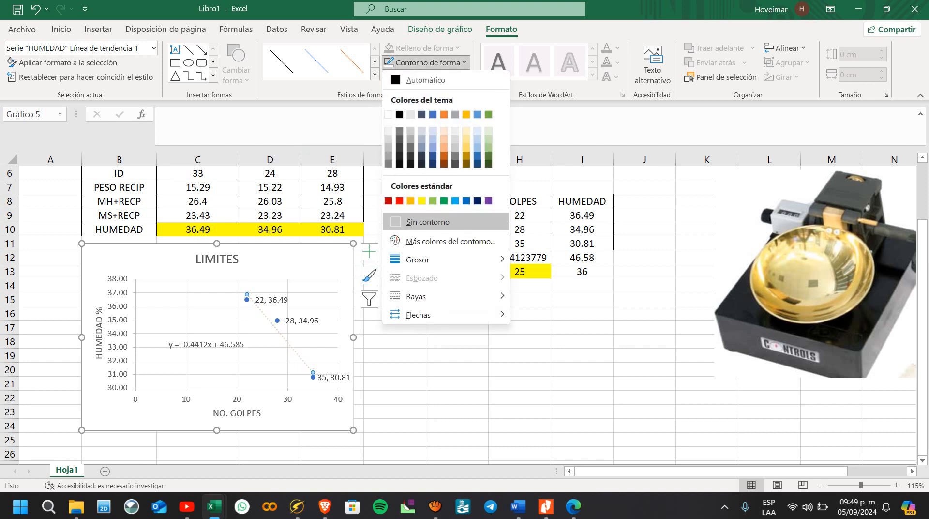
{"action": "mouse_move", "coordinate": [426, 259]}
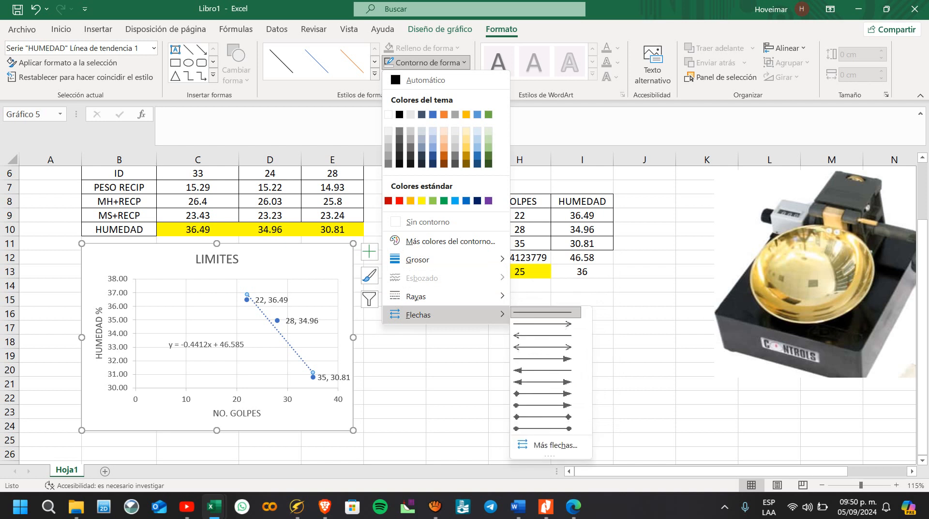
{"action": "mouse_move", "coordinate": [416, 296]}
{"action": "left_click", "coordinate": [542, 293]}
{"action": "left_click", "coordinate": [280, 62]}
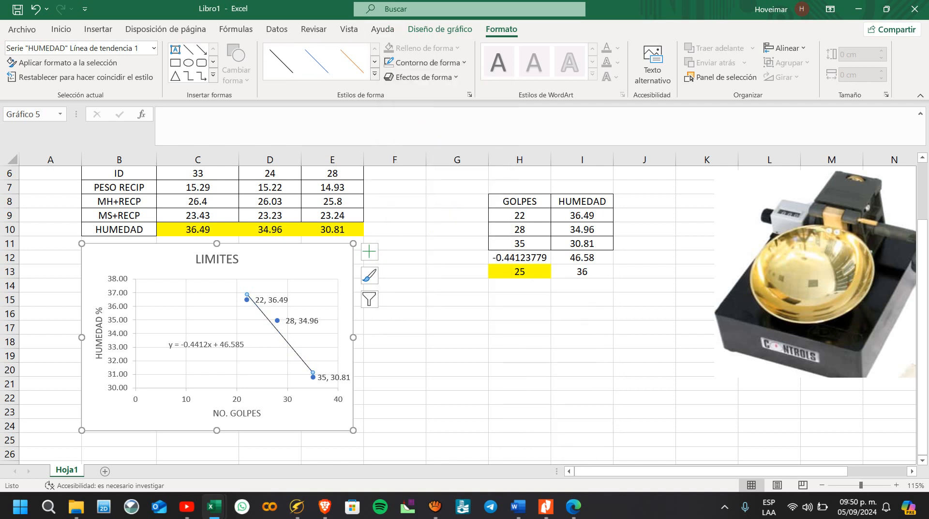
Step: Color the chart's trendline dark red and set its weight to 1 pt
{"action": "left_click", "coordinate": [389, 63]}
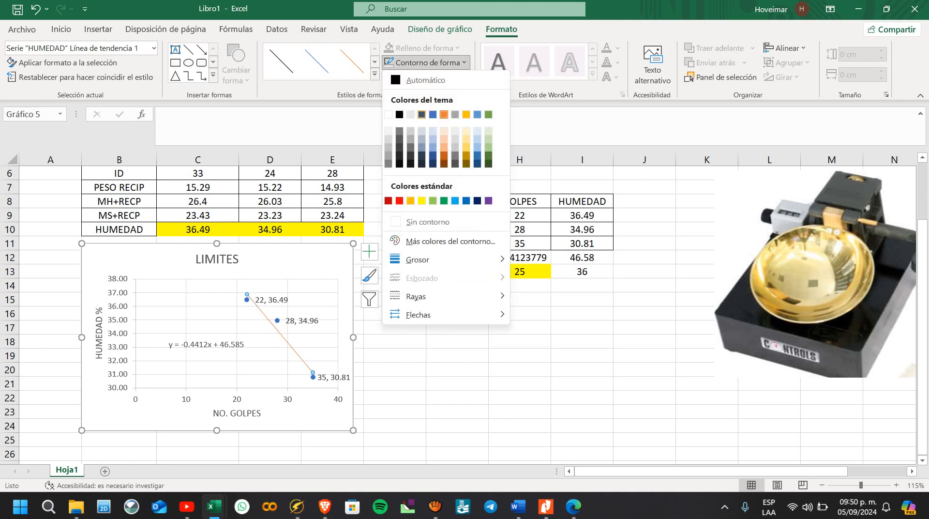
{"action": "left_click", "coordinate": [388, 200]}
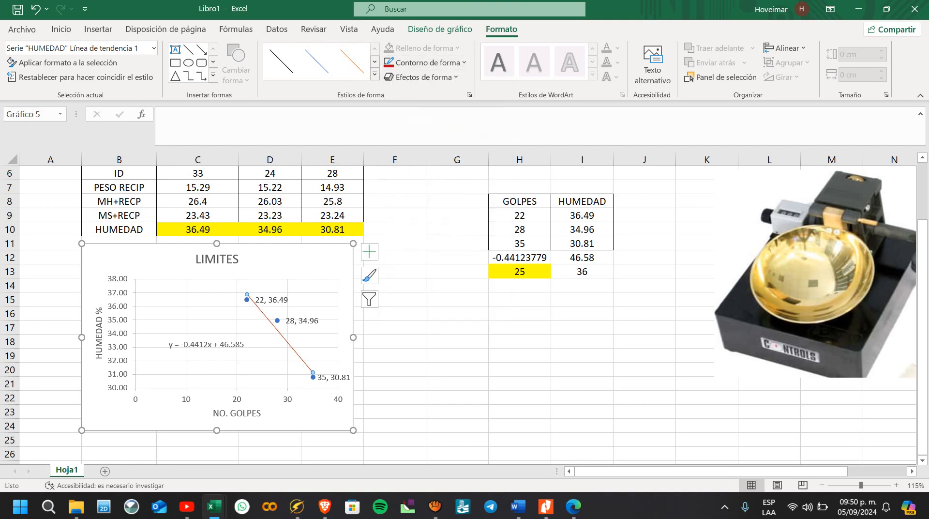
{"action": "left_click", "coordinate": [425, 62]}
{"action": "mouse_move", "coordinate": [445, 260]}
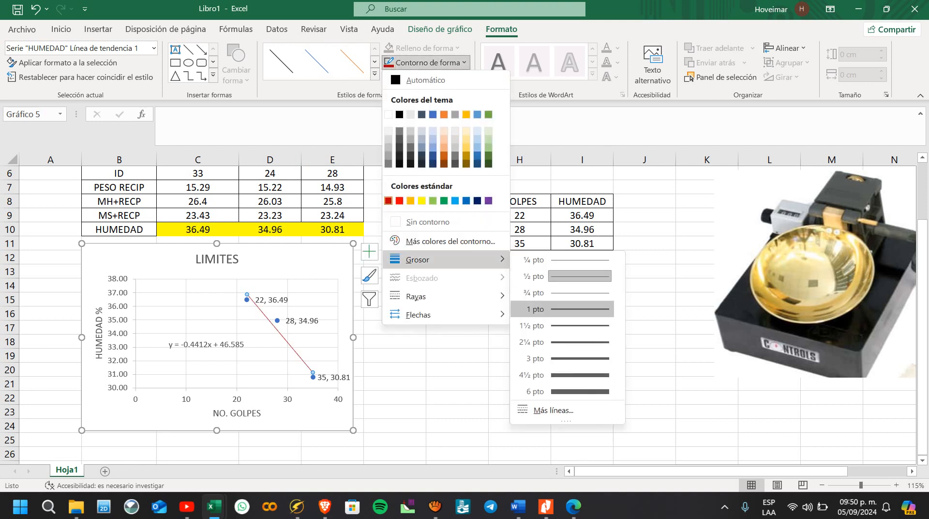
{"action": "left_click", "coordinate": [561, 309]}
{"action": "left_click", "coordinate": [456, 341]}
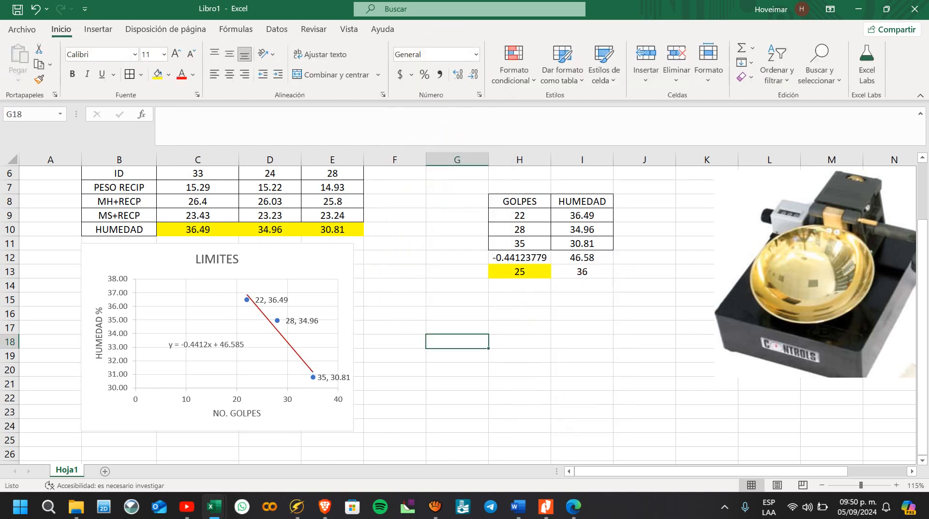
Step: Move the NO. GOLPES axis title slightly down and extend the plot area's lower edge toward it
{"action": "left_click", "coordinate": [264, 340]}
{"action": "scroll", "coordinate": [263, 339], "scroll_direction": "down", "scroll_amount": 1}
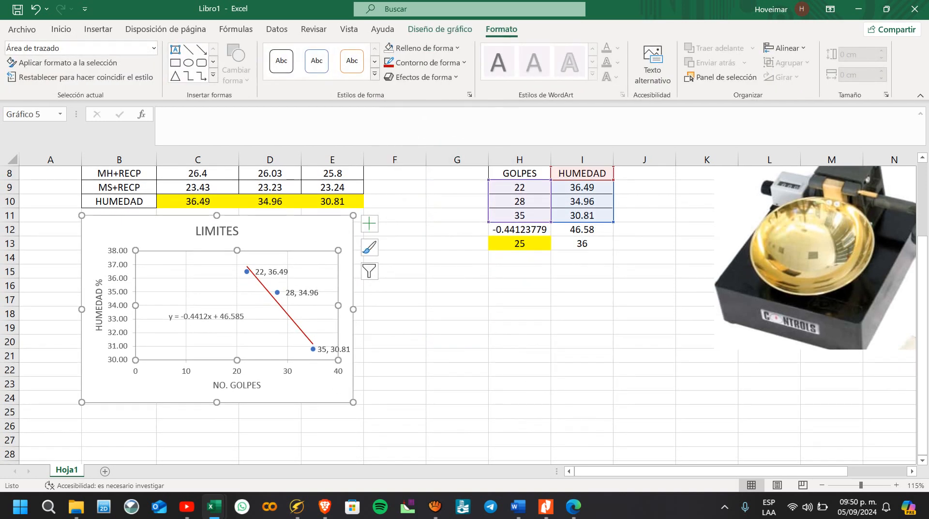
{"action": "left_click", "coordinate": [237, 384]}
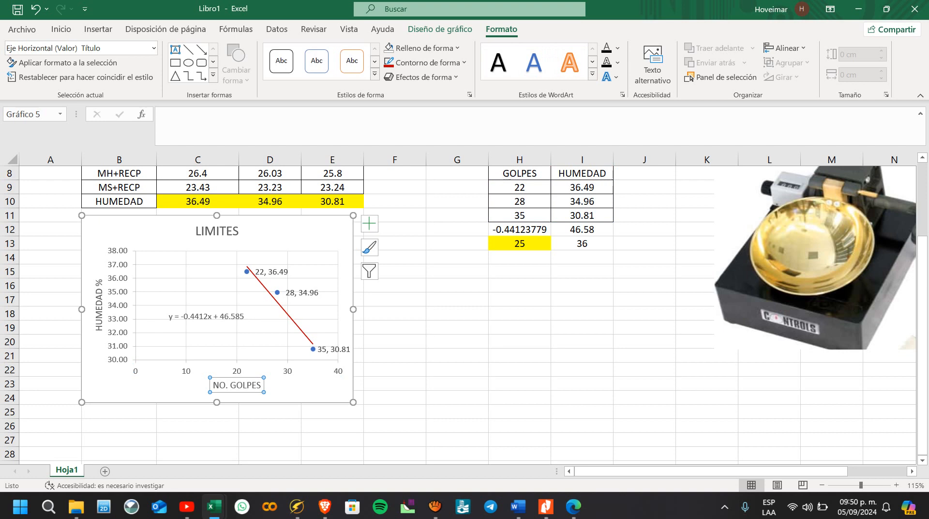
{"action": "left_click_drag", "start_coordinate": [237, 385], "coordinate": [237, 388]}
{"action": "left_click", "coordinate": [237, 370]}
{"action": "left_click", "coordinate": [256, 346]}
{"action": "left_click", "coordinate": [261, 339]}
{"action": "left_click_drag", "start_coordinate": [237, 360], "coordinate": [237, 368]}
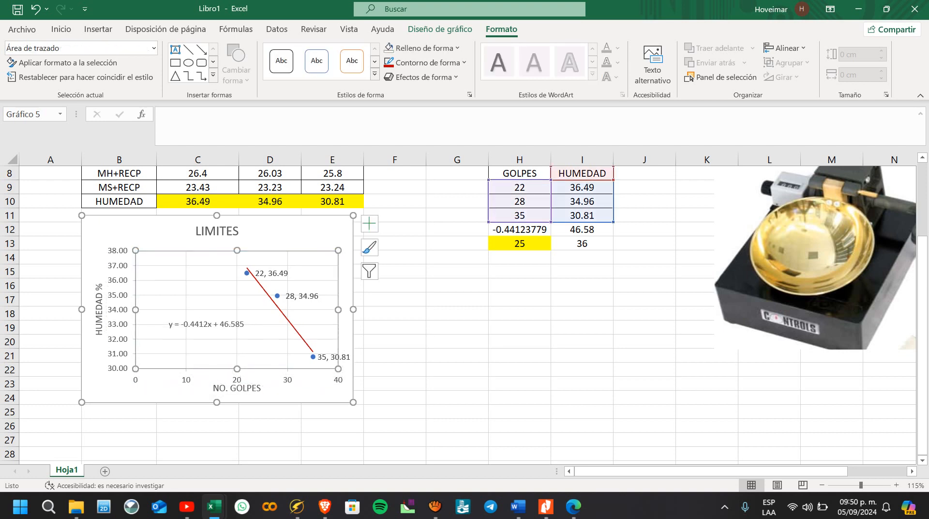
{"action": "left_click", "coordinate": [519, 286]}
{"action": "left_click", "coordinate": [520, 271]}
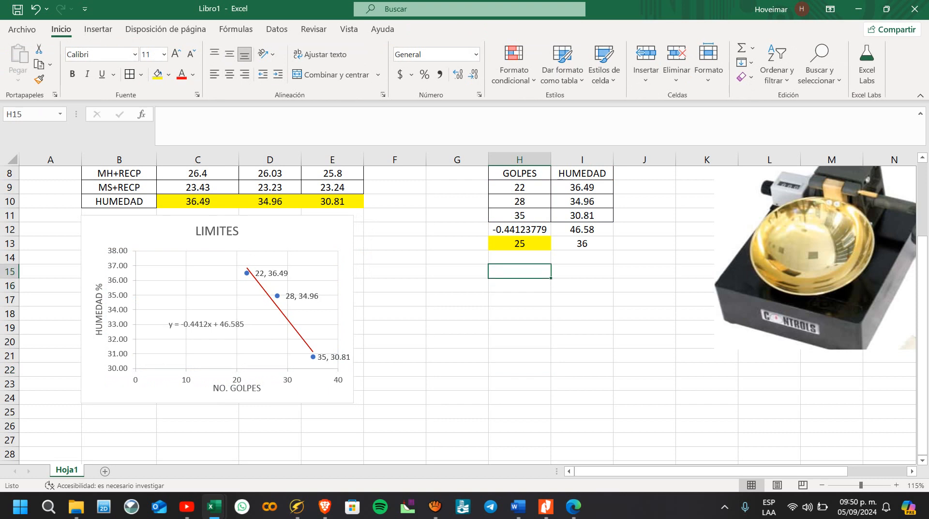
{"action": "left_click_drag", "start_coordinate": [582, 244], "coordinate": [582, 271]}
{"action": "left_click", "coordinate": [520, 285]}
{"action": "left_click", "coordinate": [582, 244]}
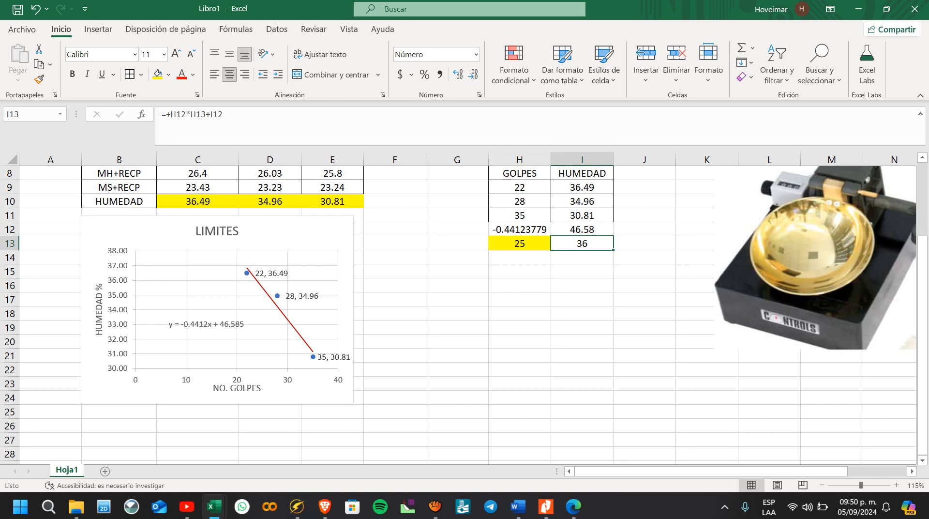
{"action": "left_click", "coordinate": [582, 341]}
Step: Enter the label LINEA 1 in cell H15
{"action": "left_click", "coordinate": [519, 285]}
{"action": "left_click", "coordinate": [519, 271]}
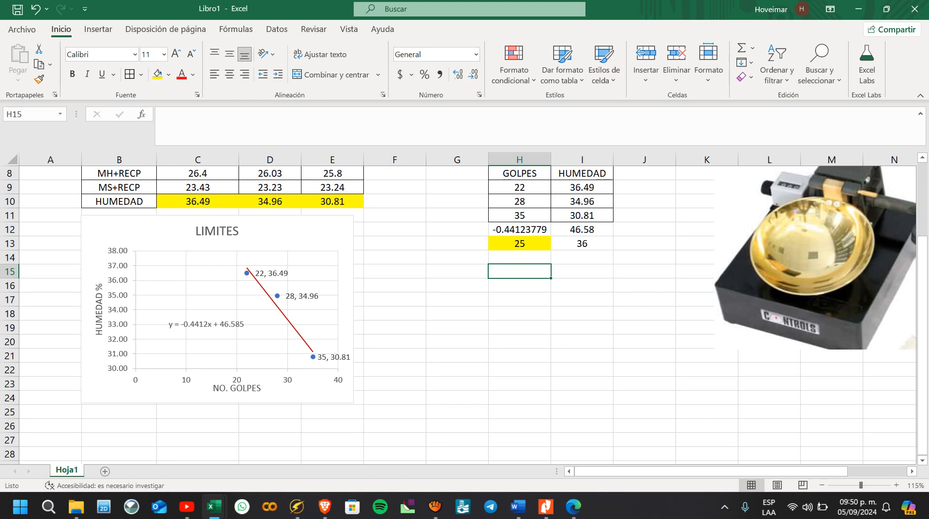
{"action": "type", "text": "LINEA"}
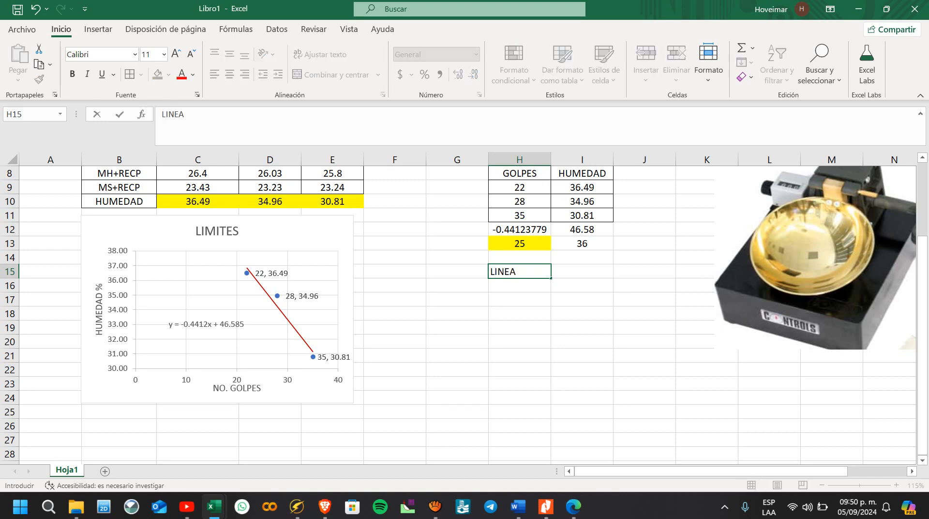
{"action": "type", "text": " 1"}
{"action": "key", "text": "Return"}
{"action": "key", "text": "Return"}
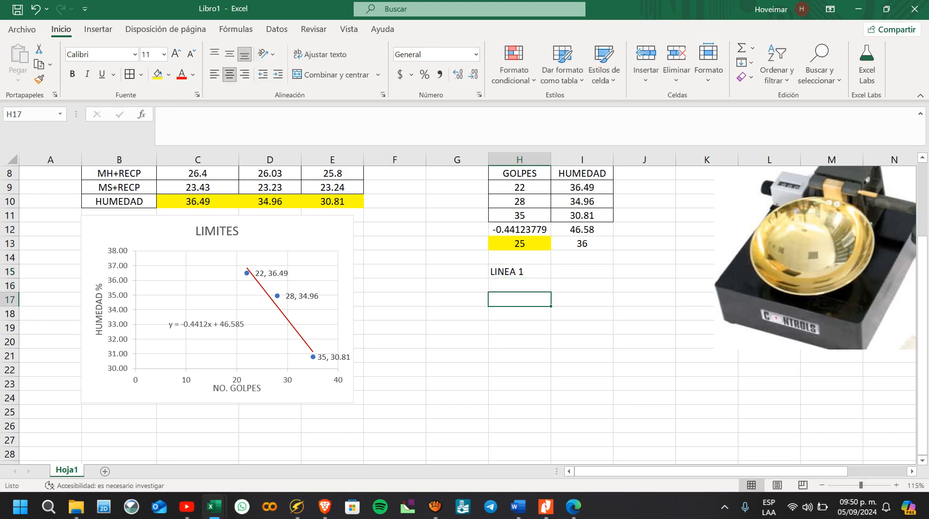
Step: Enter the label LINEA 2 in H17 and move it down to H20
{"action": "type", "text": "LINEA 2"}
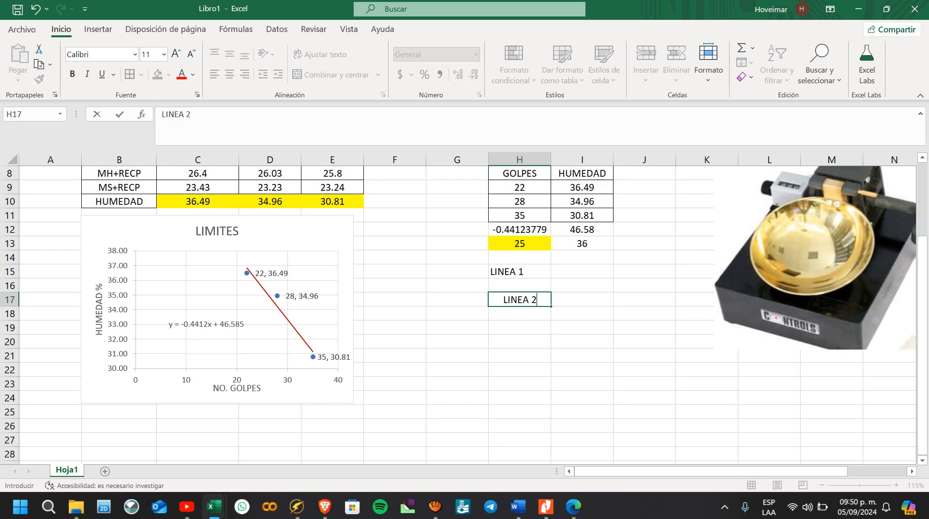
{"action": "left_click", "coordinate": [582, 300]}
{"action": "left_click", "coordinate": [519, 299]}
{"action": "left_click_drag", "start_coordinate": [523, 306], "coordinate": [523, 340]}
Step: Add X and Y column headings beside LINEA 1 in I15:J15 and beside LINEA 2 in I20:J20
{"action": "left_click", "coordinate": [582, 271]}
{"action": "type", "text": "X"}
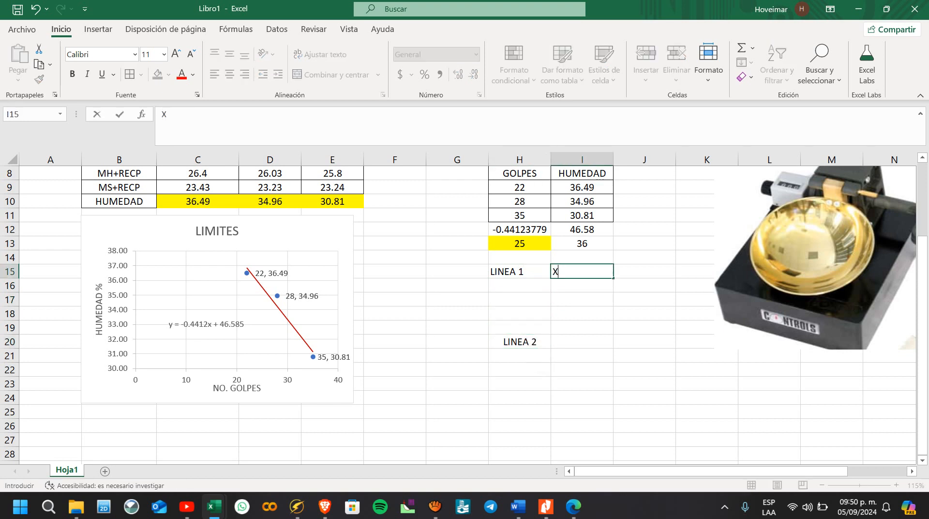
{"action": "key", "text": "Tab"}
{"action": "type", "text": "Y"}
{"action": "left_click", "coordinate": [582, 342]}
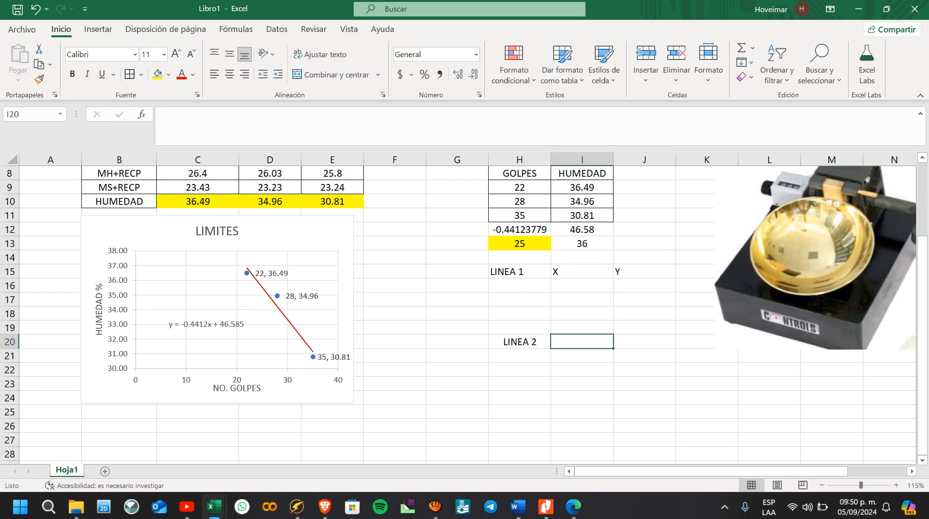
{"action": "type", "text": "X"}
{"action": "key", "text": "Tab"}
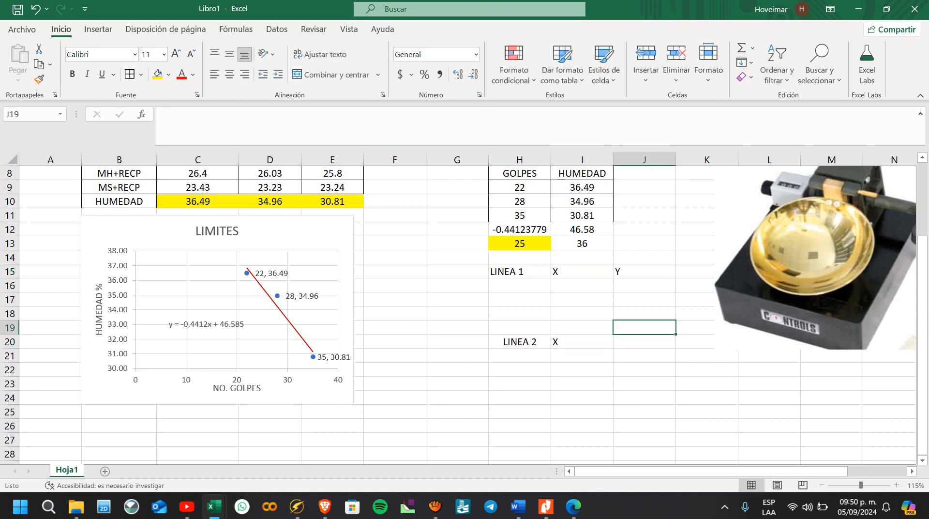
{"action": "type", "text": "Y"}
{"action": "left_click", "coordinate": [644, 370]}
{"action": "left_click", "coordinate": [582, 285]}
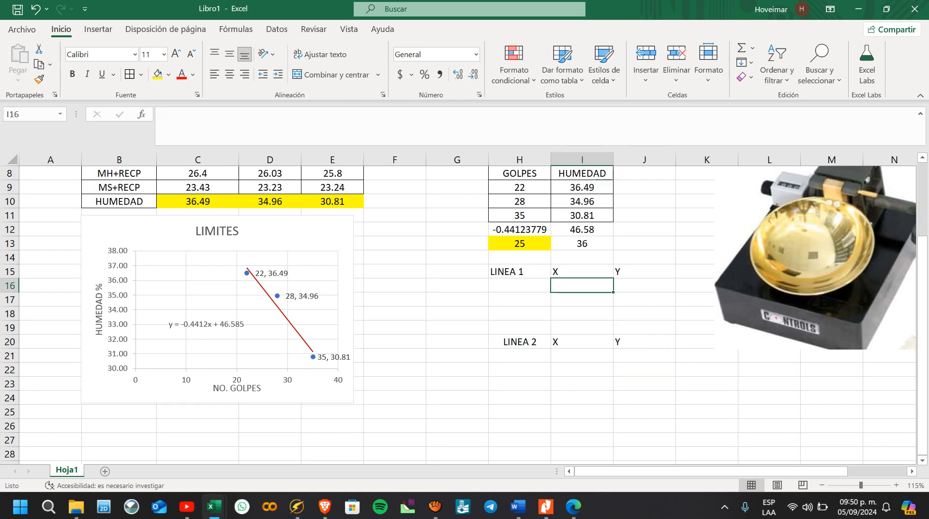
{"action": "left_click", "coordinate": [305, 234]}
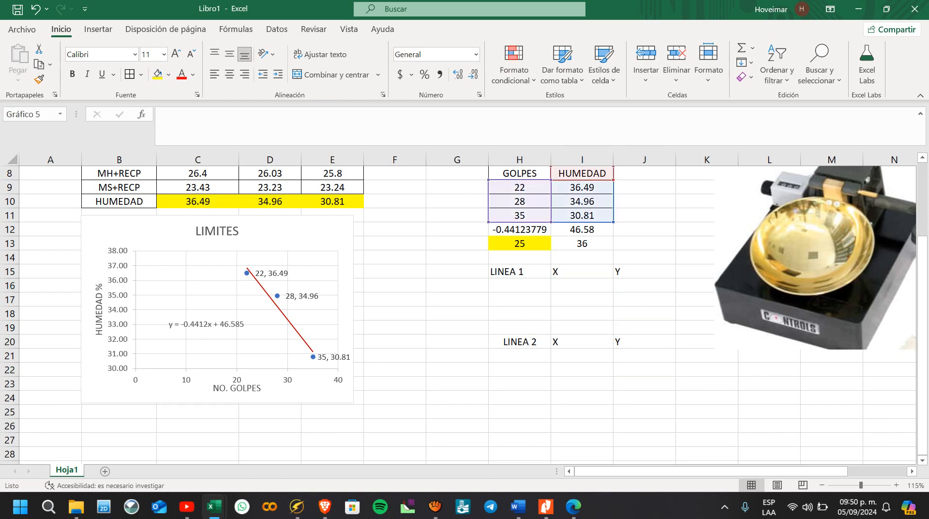
{"action": "left_click", "coordinate": [395, 384]}
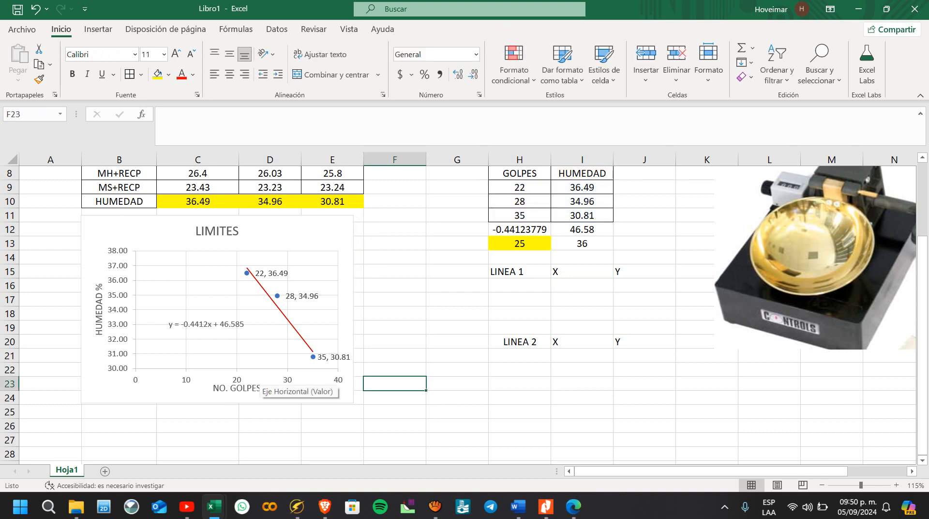
Step: Set the first X coordinate of LINEA 1 in I16 with a reference to the 25 blows in H13
{"action": "mouse_move", "coordinate": [277, 295]}
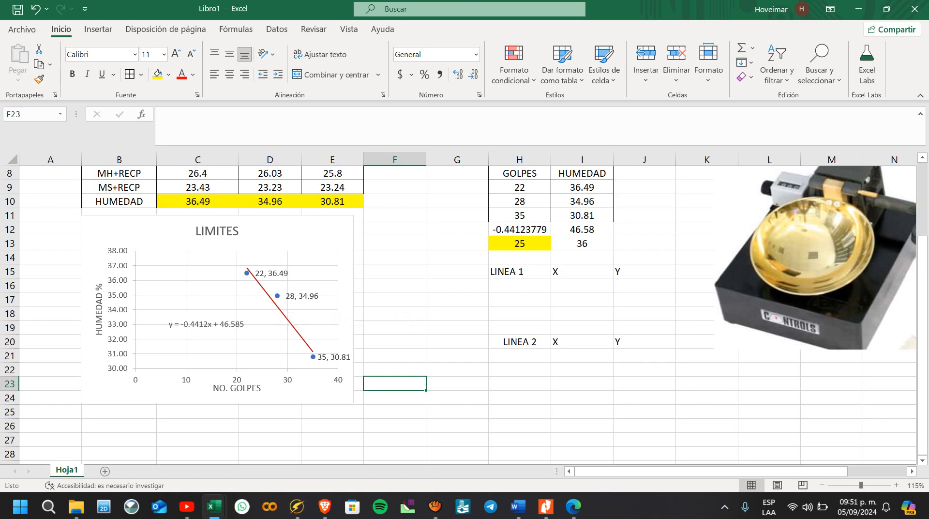
{"action": "left_click", "coordinate": [582, 300]}
{"action": "left_click", "coordinate": [582, 285]}
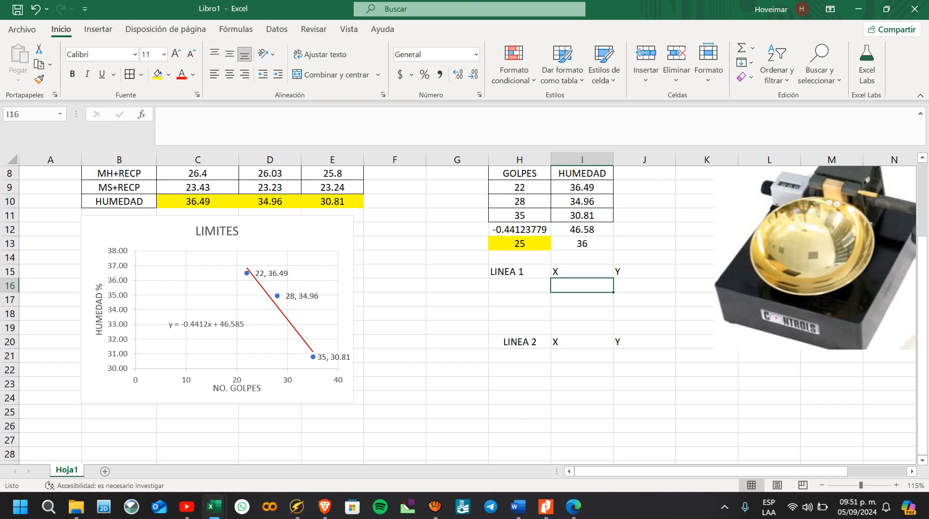
{"action": "type", "text": "+"}
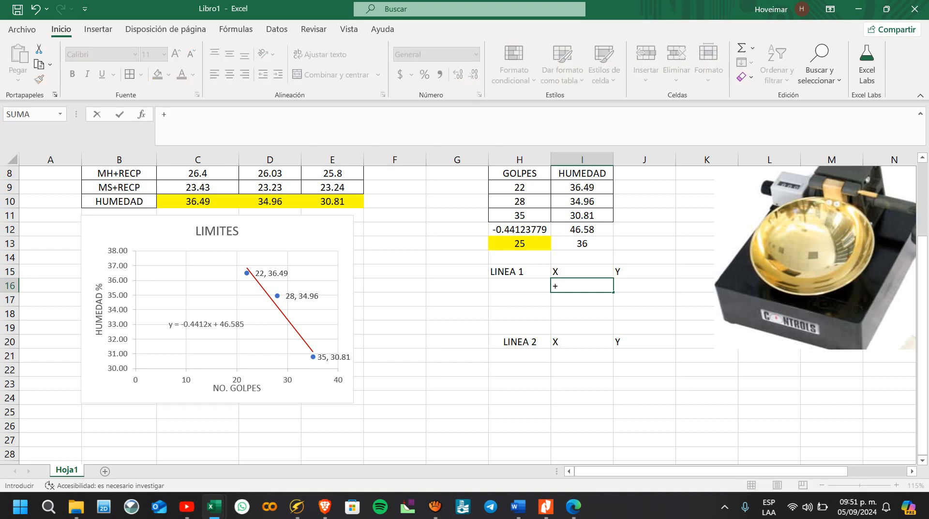
{"action": "key", "text": "Up"}
{"action": "key", "text": "Up"}
{"action": "key", "text": "Up"}
{"action": "key", "text": "Left"}
{"action": "key", "text": "Return"}
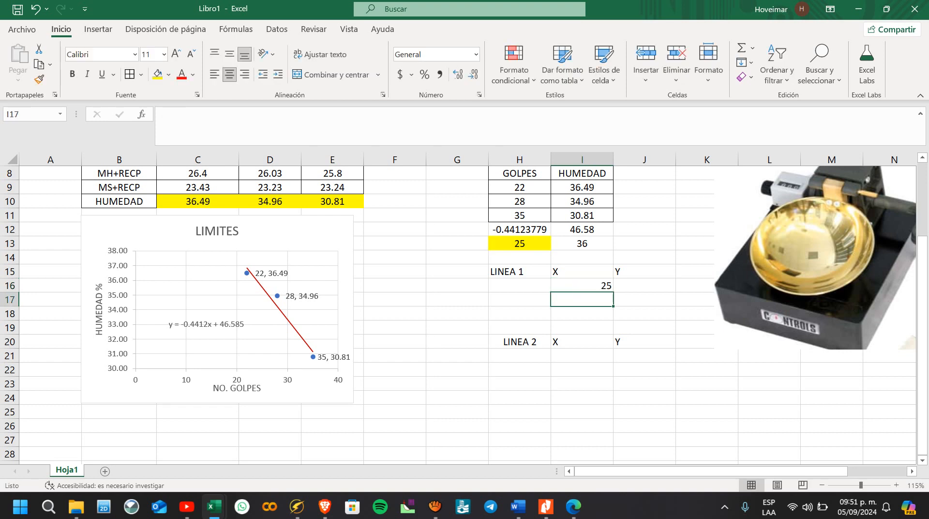
Step: Center the contents of the coordinate range I15:J21 for both lines
{"action": "left_click", "coordinate": [645, 285]}
{"action": "left_click_drag", "start_coordinate": [582, 272], "coordinate": [645, 355]}
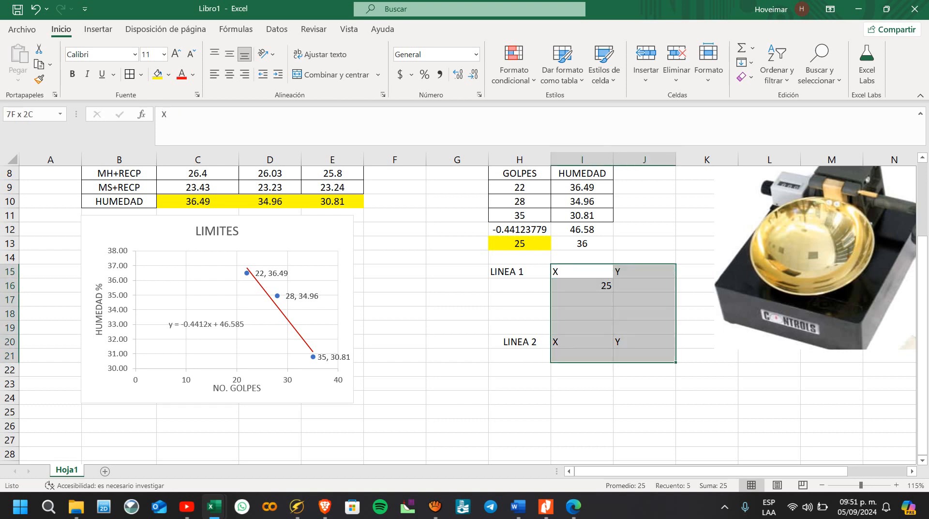
{"action": "left_click", "coordinate": [230, 74]}
{"action": "key", "text": "Up"}
{"action": "key", "text": "Up"}
{"action": "key", "text": "Up"}
{"action": "key", "text": "Left"}
Step: Enter 0 as the first Y coordinate of LINEA 1 in J16
{"action": "left_click", "coordinate": [644, 285]}
{"action": "type", "text": "+"}
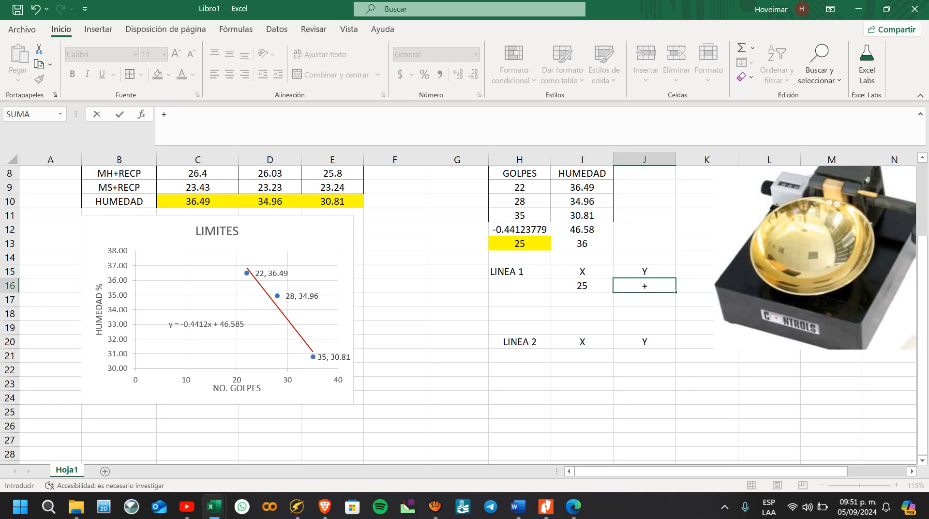
{"action": "type", "text": "0"}
{"action": "key", "text": "Return"}
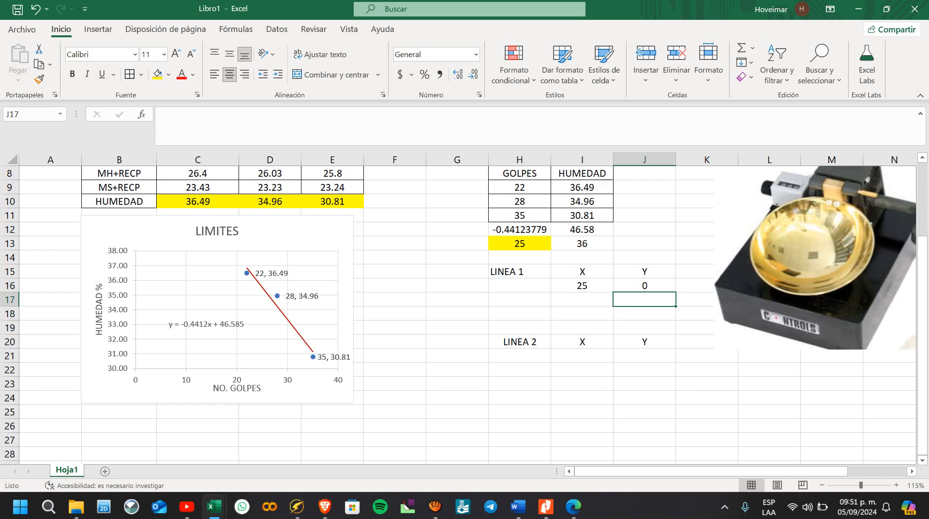
Step: Set the second X coordinate of LINEA 1 in I17 to 25 with a cell reference
{"action": "type", "text": "+"}
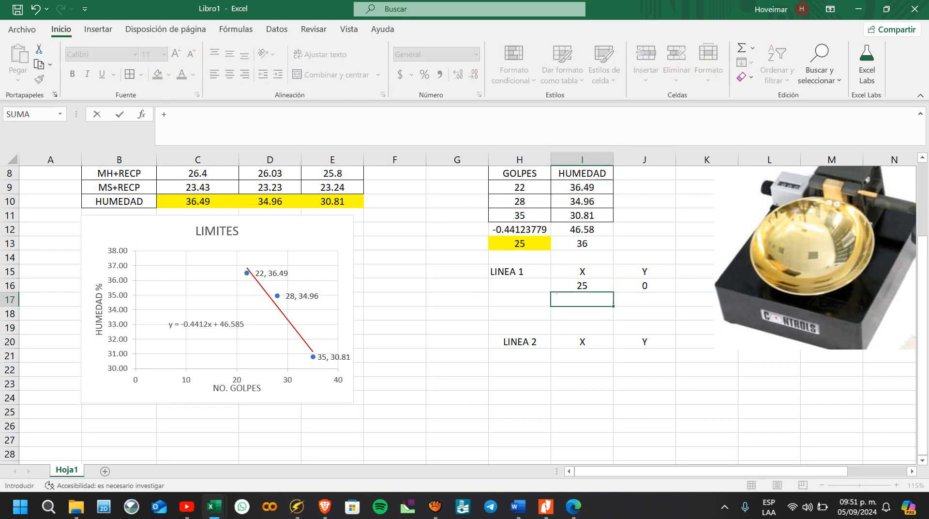
{"action": "scroll", "coordinate": [460, 314], "scroll_direction": "up", "scroll_amount": 1}
{"action": "key", "text": "Up"}
{"action": "key", "text": "Return"}
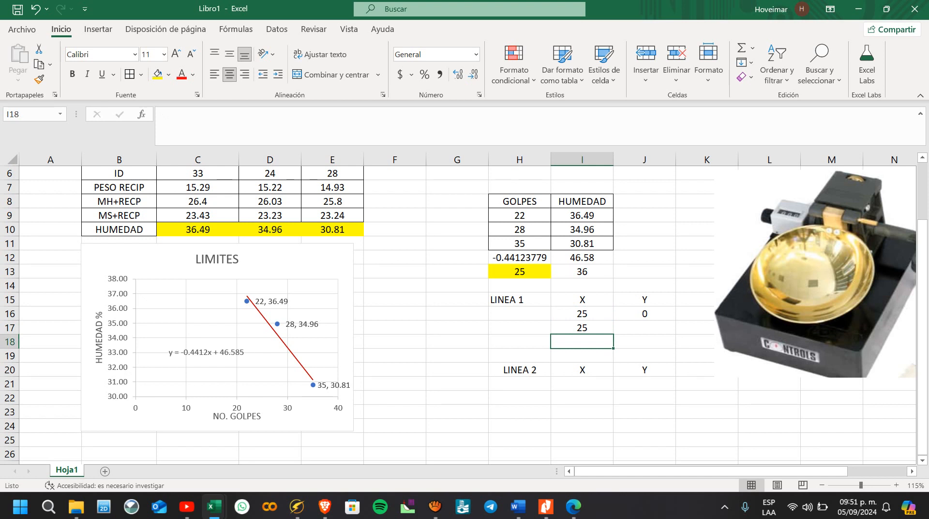
Step: Set the second Y coordinate of LINEA 1 in J17 to the calculated moisture with the formula =+I13
{"action": "left_click", "coordinate": [644, 328]}
{"action": "type", "text": "+"}
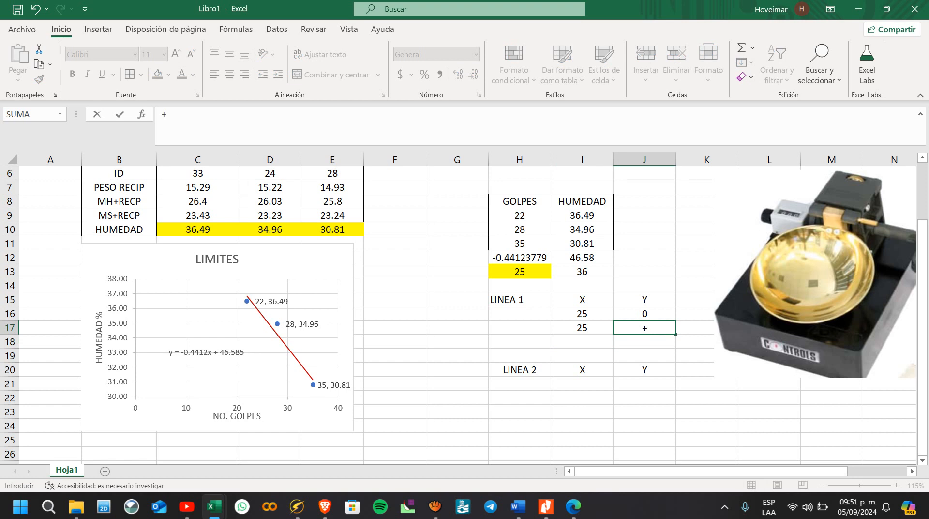
{"action": "left_click", "coordinate": [582, 272]}
{"action": "key", "text": "Return"}
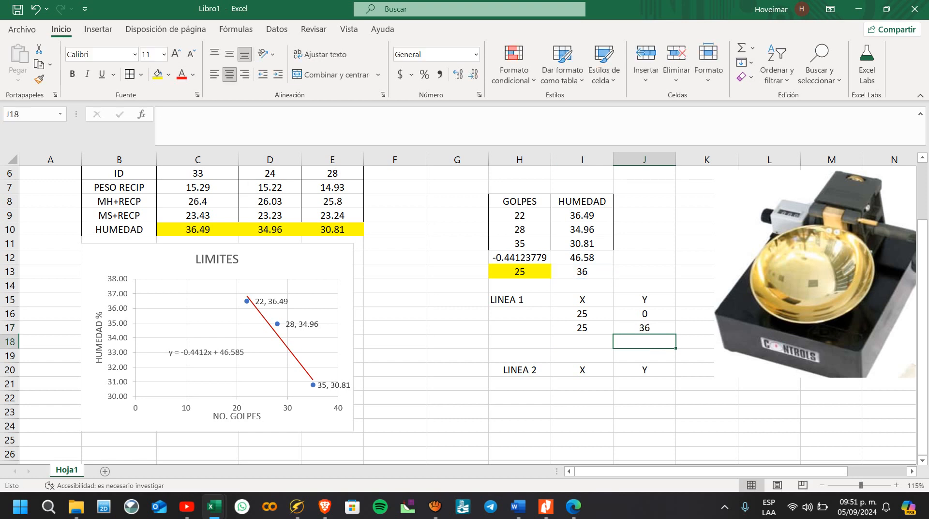
{"action": "left_click", "coordinate": [644, 328]}
{"action": "scroll", "coordinate": [644, 327], "scroll_direction": "down", "scroll_amount": 1}
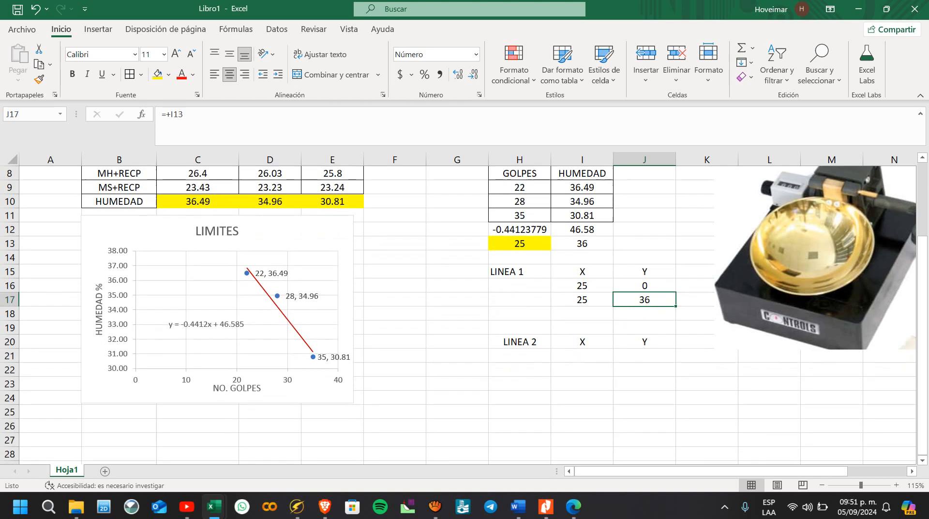
{"action": "left_click", "coordinate": [582, 356]}
{"action": "type", "text": "+"}
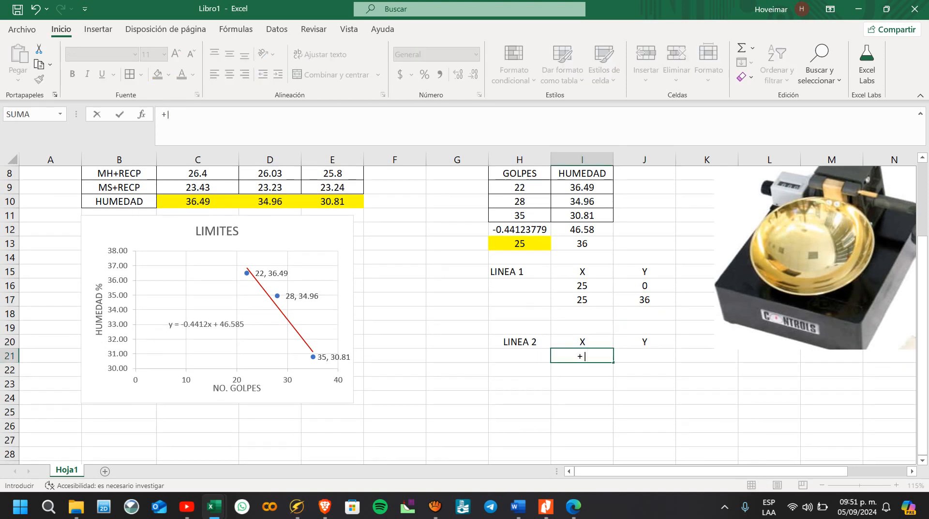
{"action": "key", "text": "Escape"}
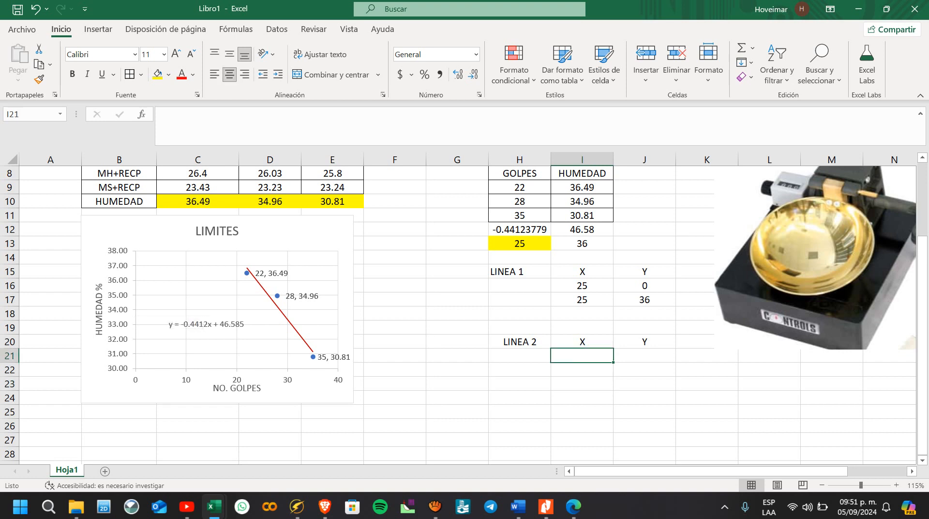
Step: Enter the first point of LINEA 2, with X as 0 in I21 and Y in J21 as a reference to LINEA 1's moisture value
{"action": "type", "text": "="}
{"action": "key", "text": "BackSpace"}
{"action": "type", "text": "0"}
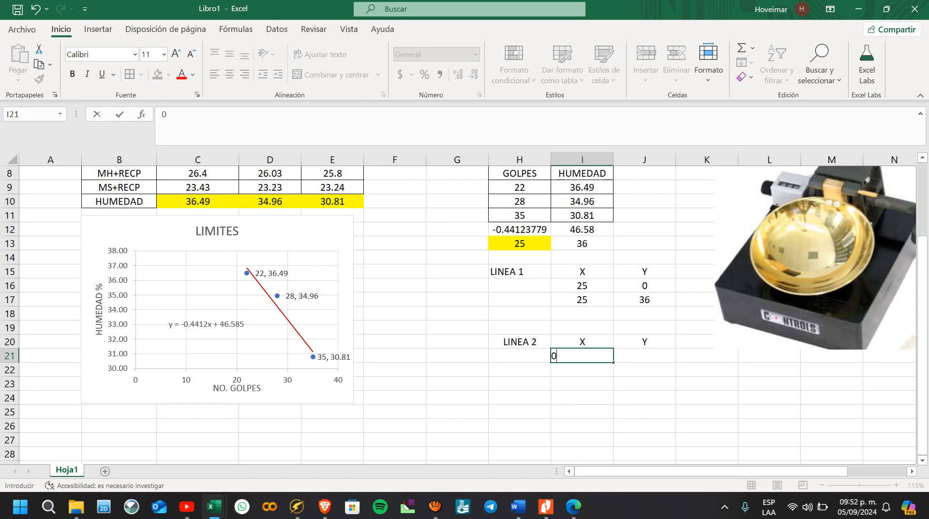
{"action": "key", "text": "Tab"}
{"action": "type", "text": "+"}
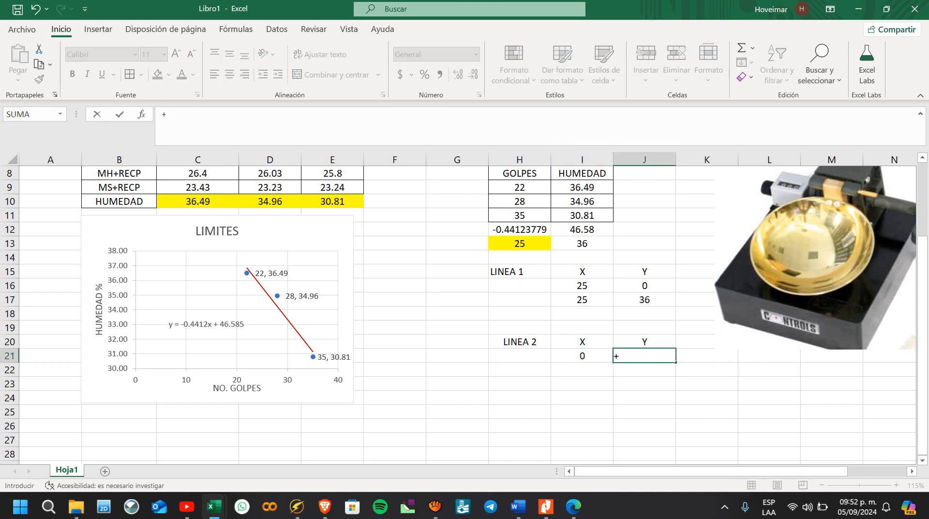
{"action": "key", "text": "Up"}
{"action": "key", "text": "Up"}
{"action": "key", "text": "Up"}
{"action": "key", "text": "Up"}
{"action": "key", "text": "Return"}
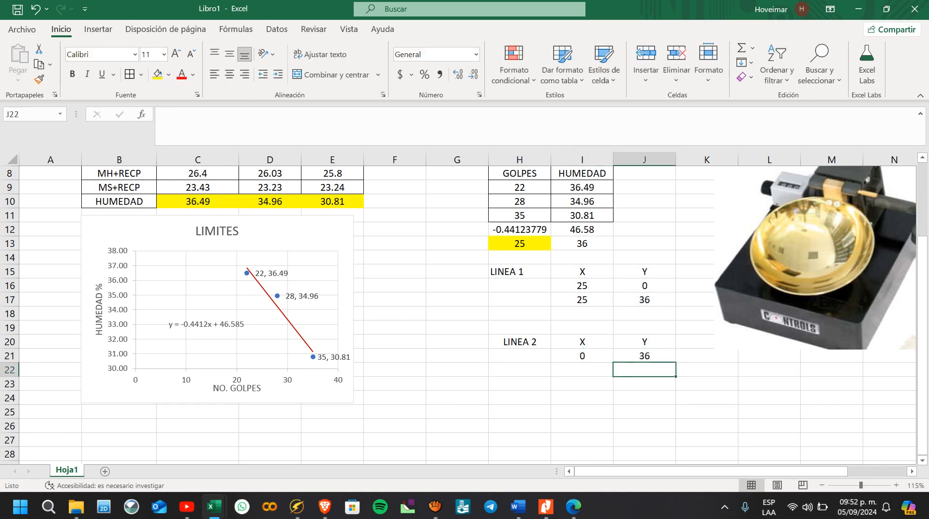
Step: Set the second X coordinate of LINEA 2 in I22 with the cell reference +I17
{"action": "key", "text": "Left"}
{"action": "type", "text": "+"}
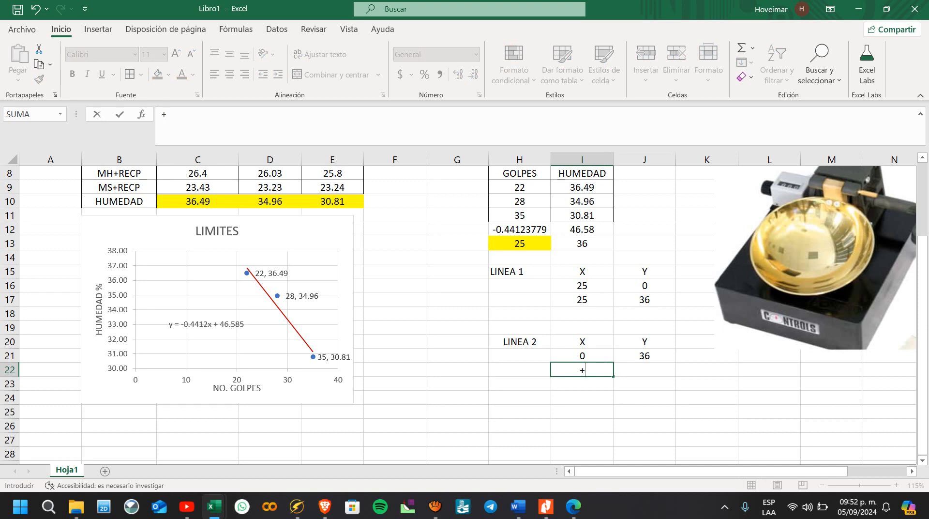
{"action": "key", "text": "Up"}
{"action": "key", "text": "Up"}
{"action": "key", "text": "Up"}
{"action": "key", "text": "Up"}
{"action": "key", "text": "Up"}
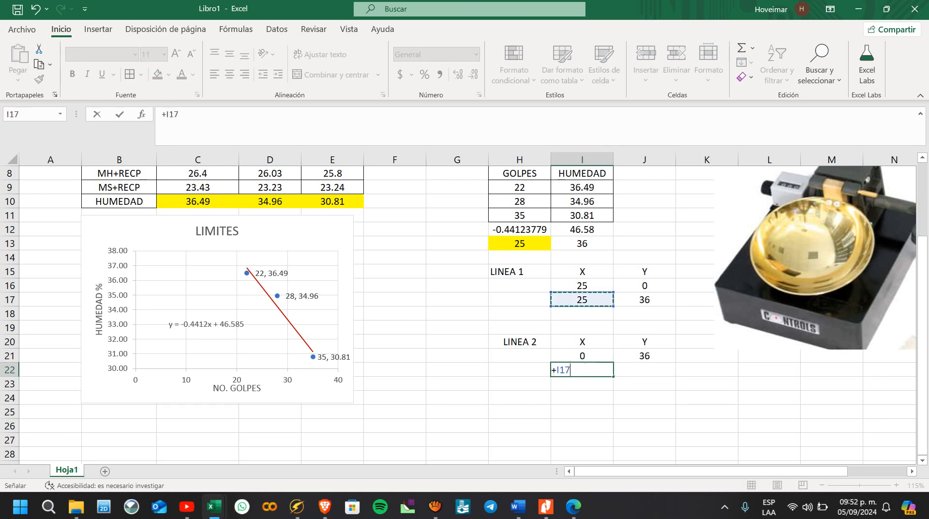
{"action": "key", "text": "Return"}
Step: Set the second Y coordinate of LINEA 2 in J22 with a reference to the Y value in J21
{"action": "key", "text": "Up"}
{"action": "key", "text": "Right"}
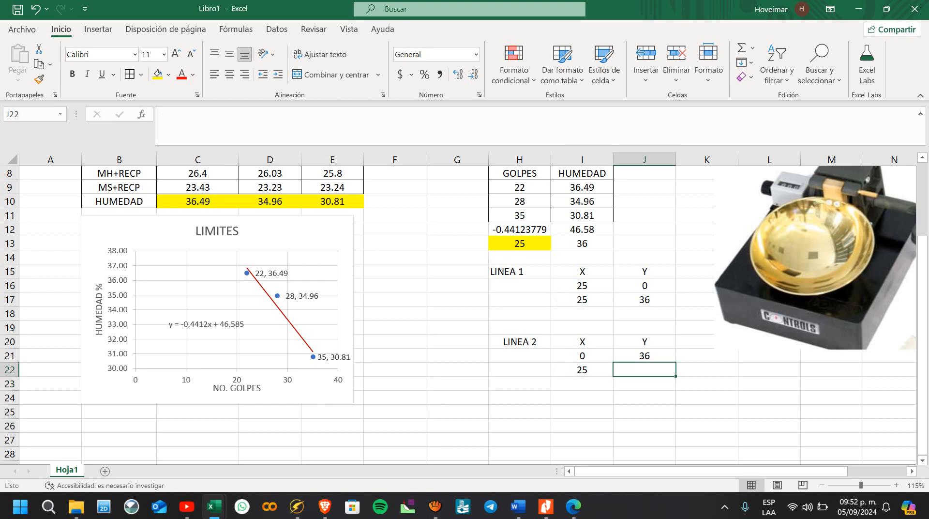
{"action": "type", "text": "+"}
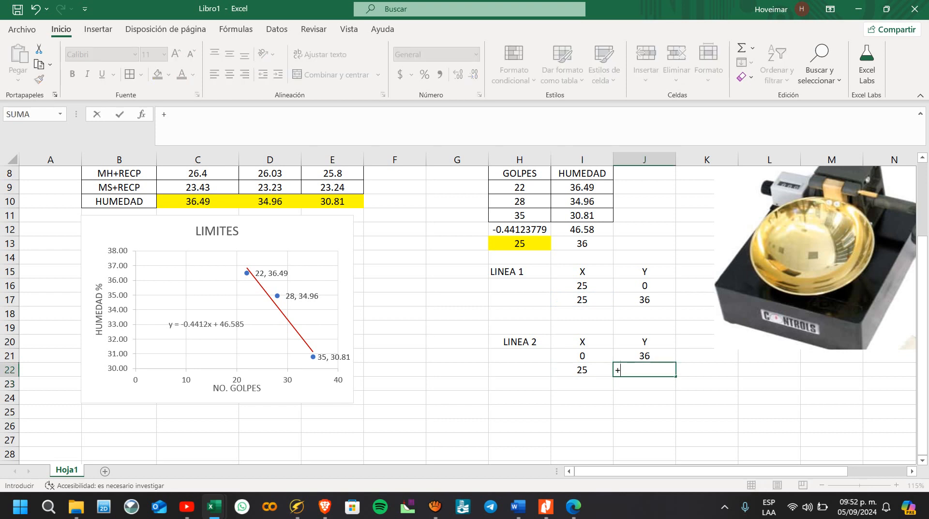
{"action": "key", "text": "Up"}
{"action": "key", "text": "Return"}
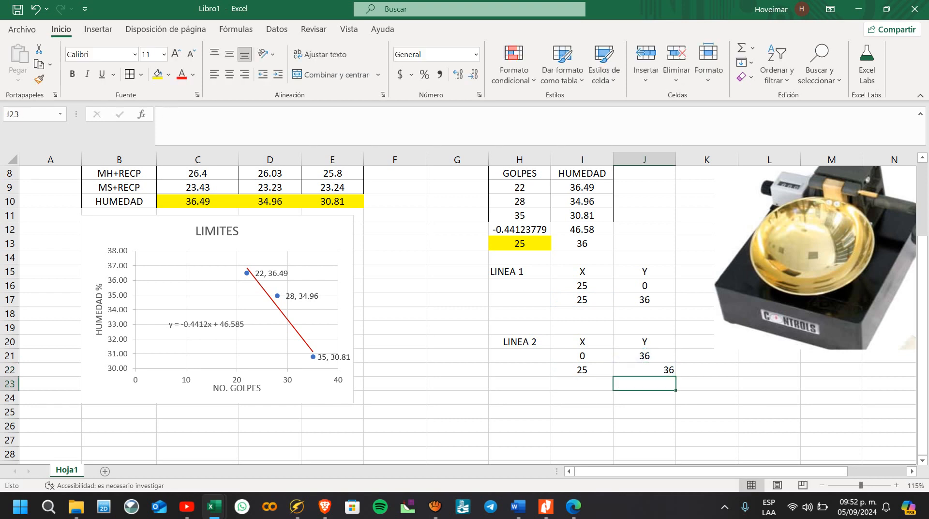
{"action": "key", "text": "Down"}
{"action": "key", "text": "Left"}
Step: Add LINEA 1 to the LIMITES chart as a new series with X values I16:I17 and Y values J16:J17
{"action": "right_click", "coordinate": [244, 350]}
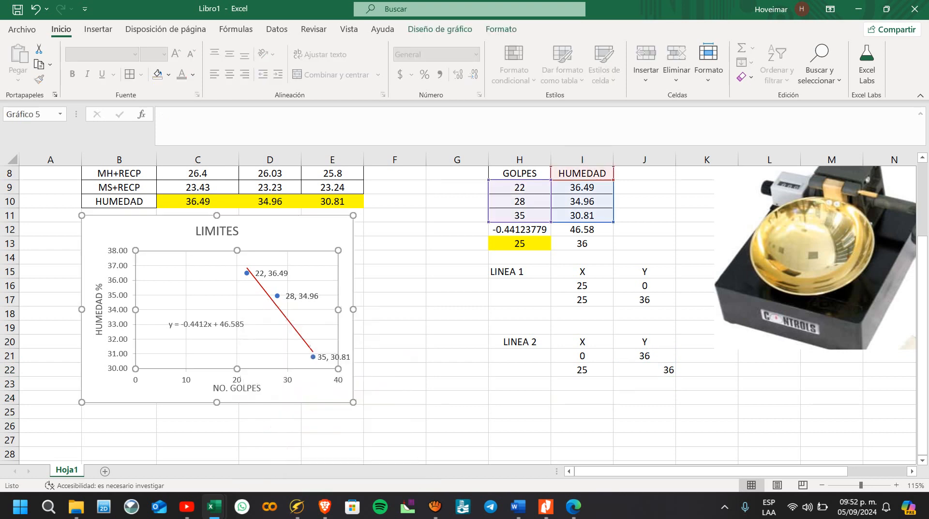
{"action": "left_click", "coordinate": [299, 436]}
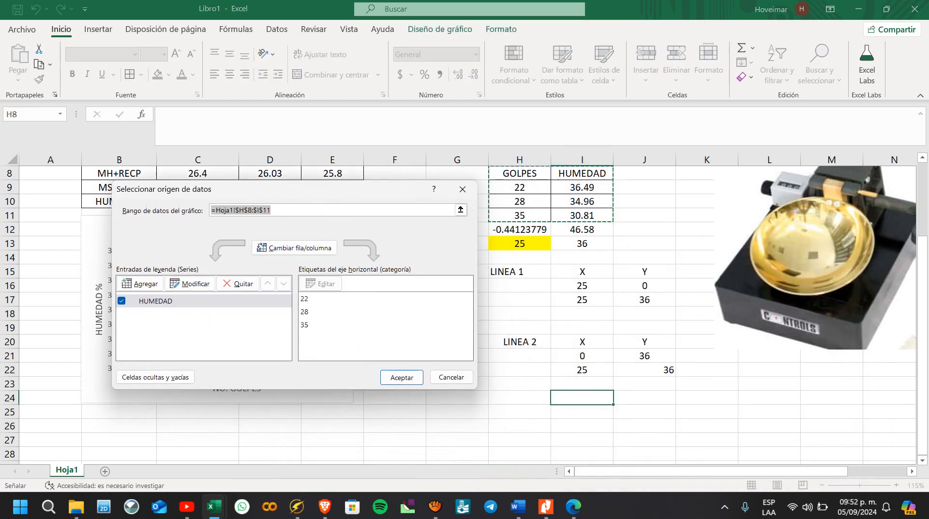
{"action": "left_click", "coordinate": [141, 283]}
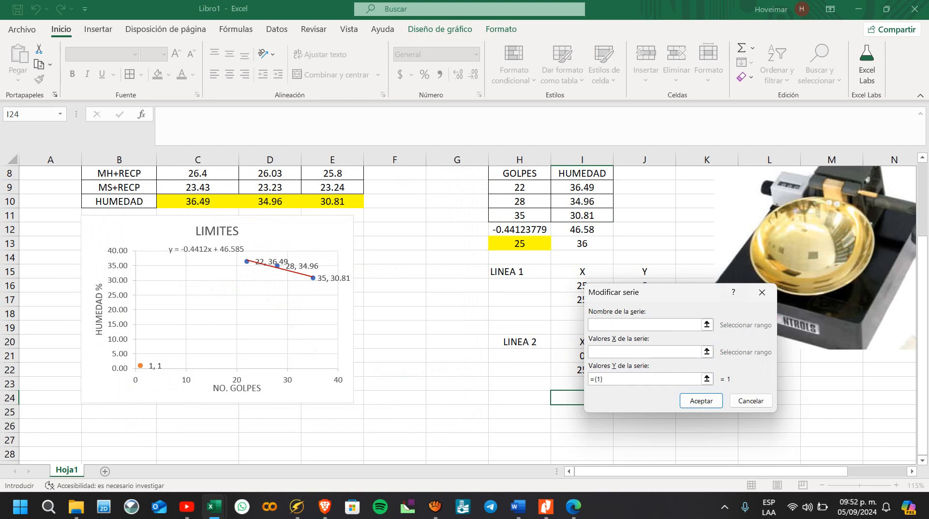
{"action": "left_click_drag", "start_coordinate": [582, 285], "coordinate": [582, 300]}
{"action": "left_click", "coordinate": [257, 340]}
{"action": "left_click_drag", "start_coordinate": [644, 285], "coordinate": [644, 300]}
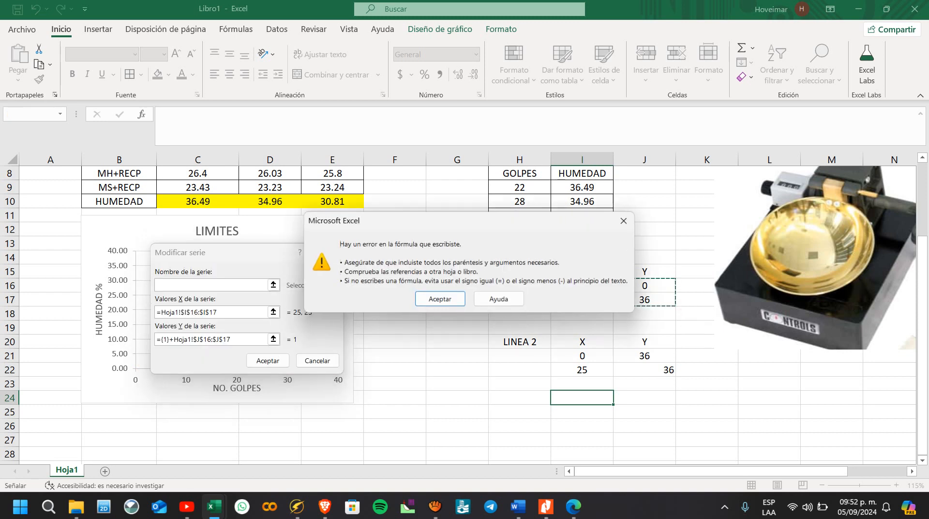
{"action": "key", "text": "Return"}
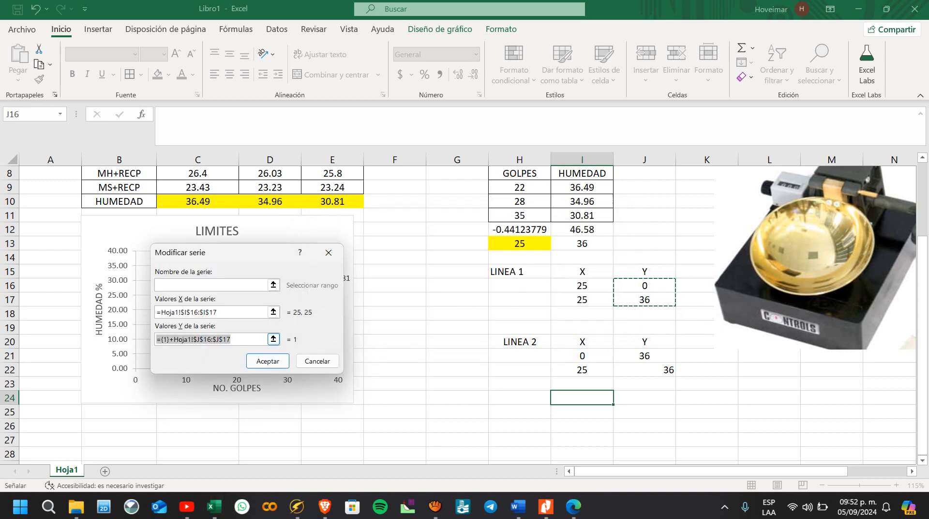
{"action": "key", "text": "BackSpace"}
{"action": "left_click_drag", "start_coordinate": [644, 286], "coordinate": [644, 300]}
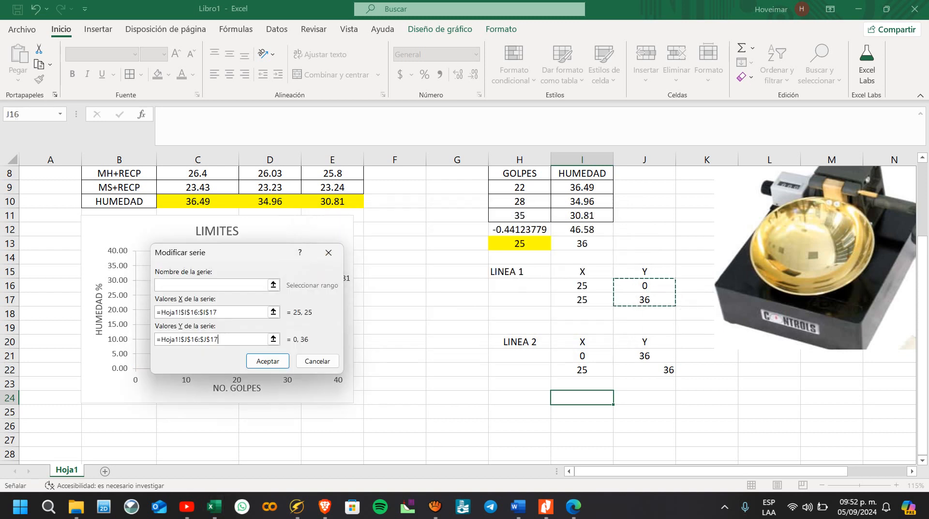
{"action": "key", "text": "Return"}
Step: Add LINEA 2 to the chart as another series with X values I21:I22 and Y values J21:J22, and accept the data source
{"action": "left_click", "coordinate": [139, 284]}
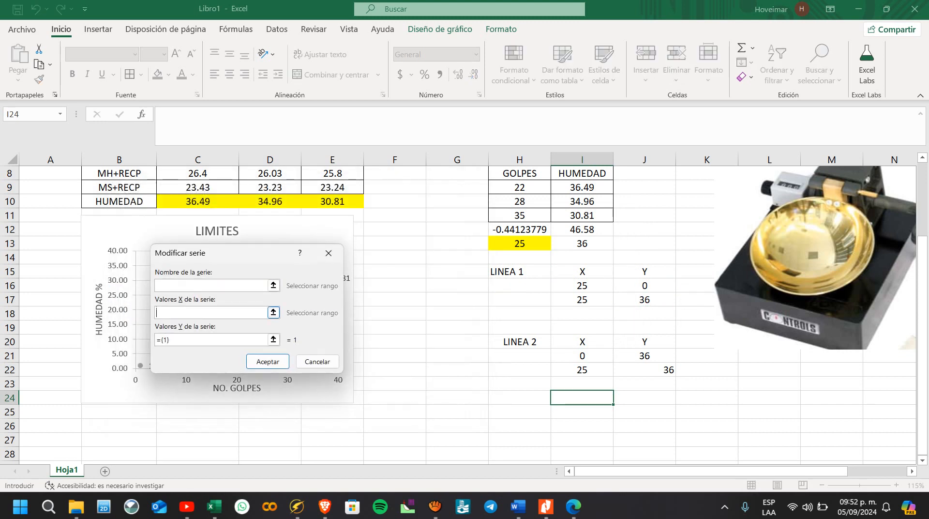
{"action": "left_click_drag", "start_coordinate": [602, 357], "coordinate": [605, 371]}
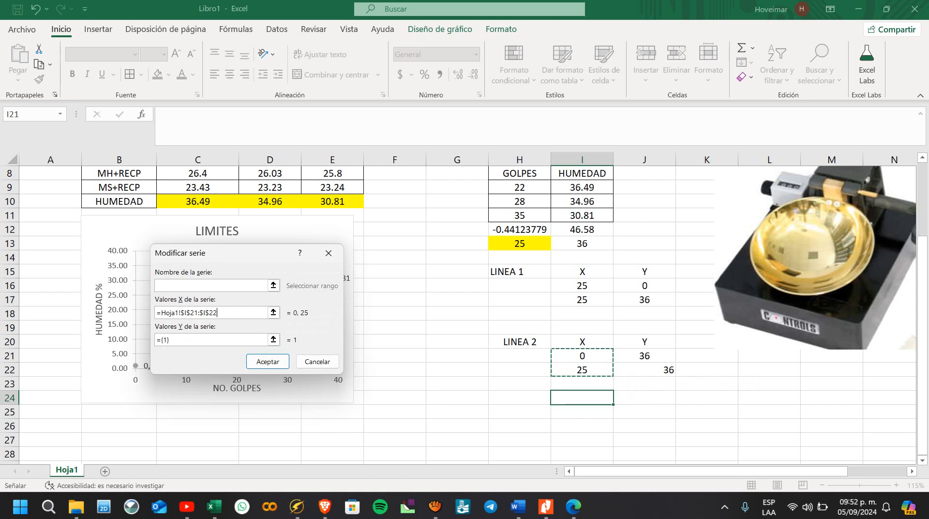
{"action": "left_click", "coordinate": [220, 339]}
{"action": "key", "text": "BackSpace"}
{"action": "key", "text": "BackSpace"}
{"action": "key", "text": "BackSpace"}
{"action": "key", "text": "BackSpace"}
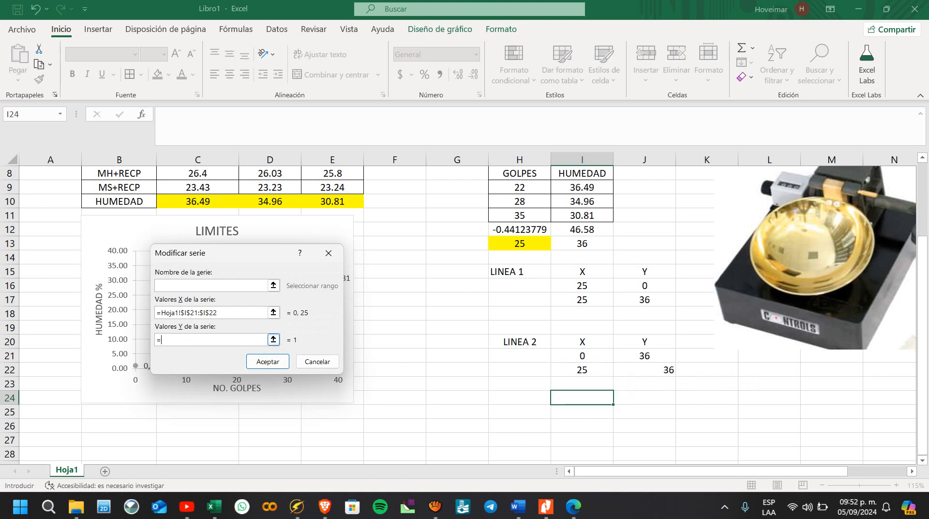
{"action": "left_click_drag", "start_coordinate": [637, 355], "coordinate": [670, 372]}
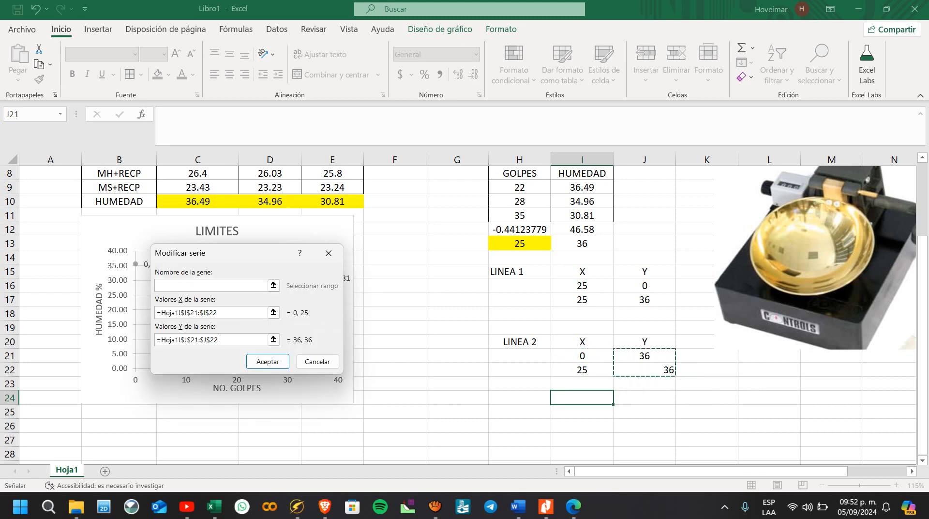
{"action": "left_click", "coordinate": [268, 362]}
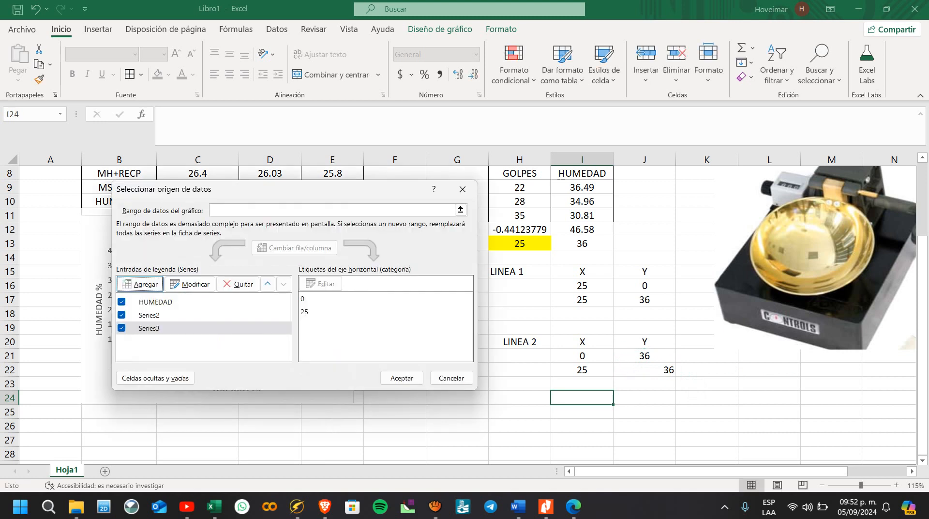
{"action": "left_click", "coordinate": [402, 377]}
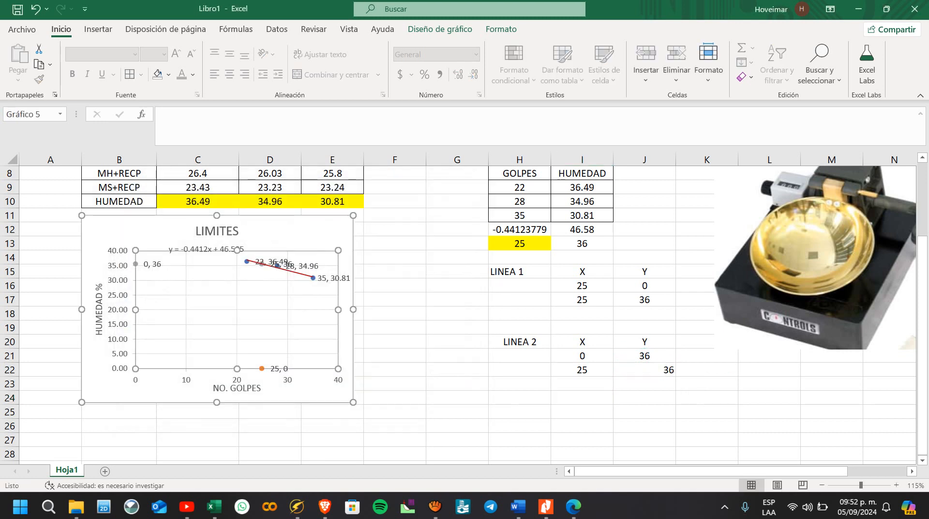
Step: Apply the orange preset shape style to the LINEA 1 and LINEA 2 series to draw their connecting lines
{"action": "left_click", "coordinate": [262, 369]}
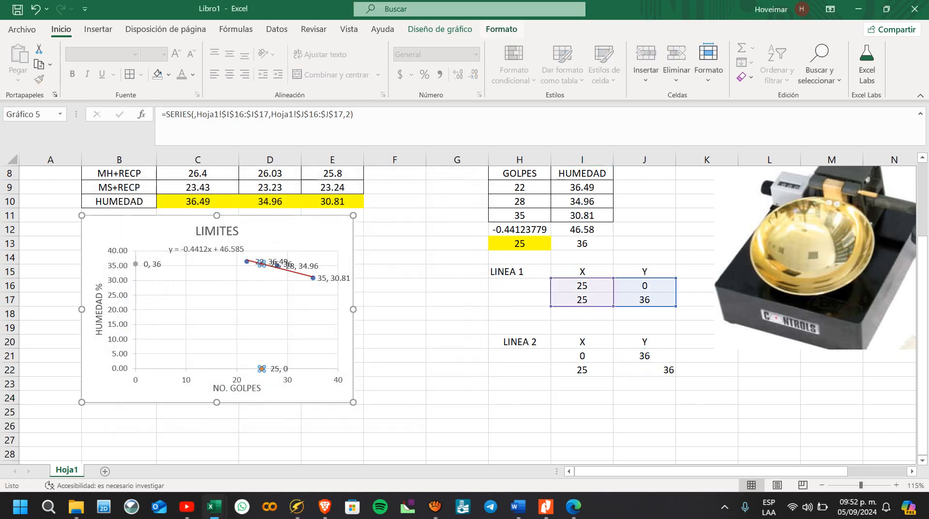
{"action": "left_click", "coordinate": [440, 29]}
{"action": "left_click", "coordinate": [501, 29]}
{"action": "left_click", "coordinate": [352, 61]}
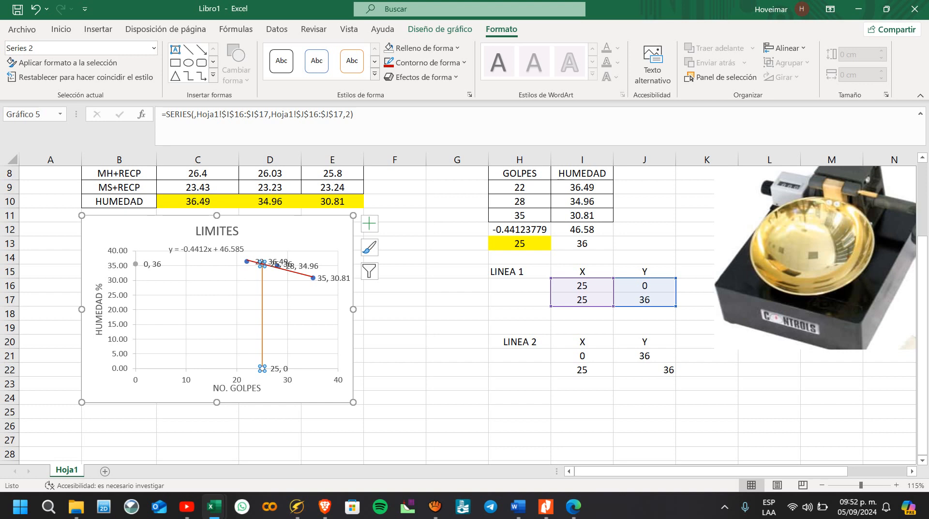
{"action": "left_click", "coordinate": [136, 265]}
{"action": "left_click", "coordinate": [351, 61]}
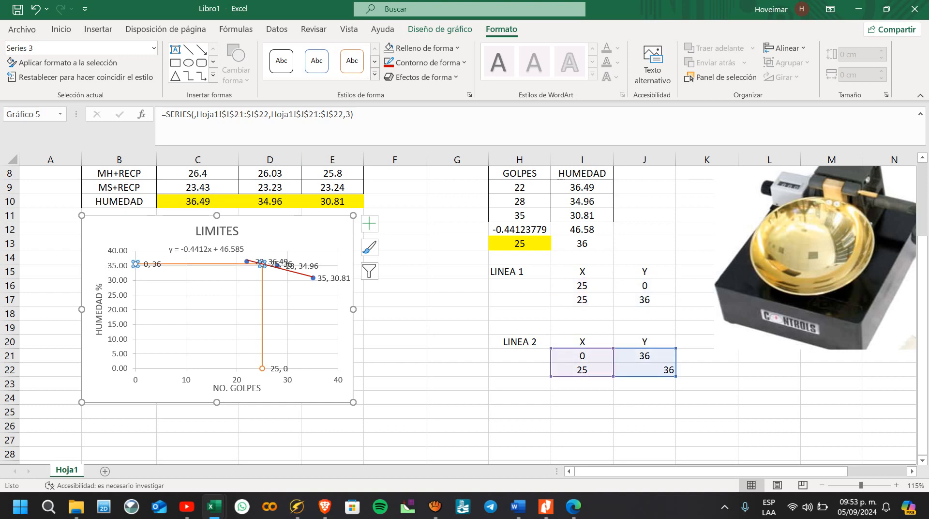
Step: Delete the data labels of all three chart series and enlarge the chart to about 7.31 cm high by 10.85 cm wide
{"action": "left_click", "coordinate": [292, 267]}
{"action": "key", "text": "Delete"}
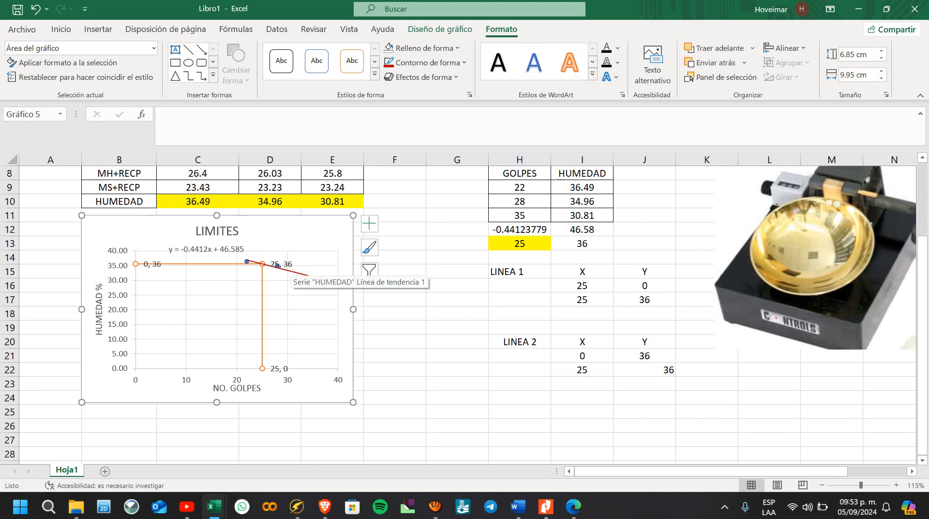
{"action": "left_click", "coordinate": [289, 265]}
{"action": "key", "text": "Delete"}
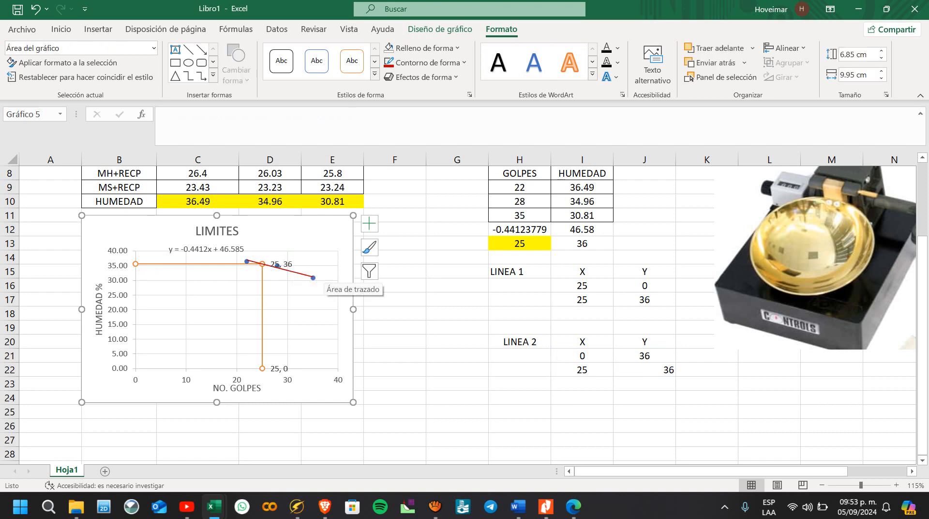
{"action": "left_click", "coordinate": [290, 266]}
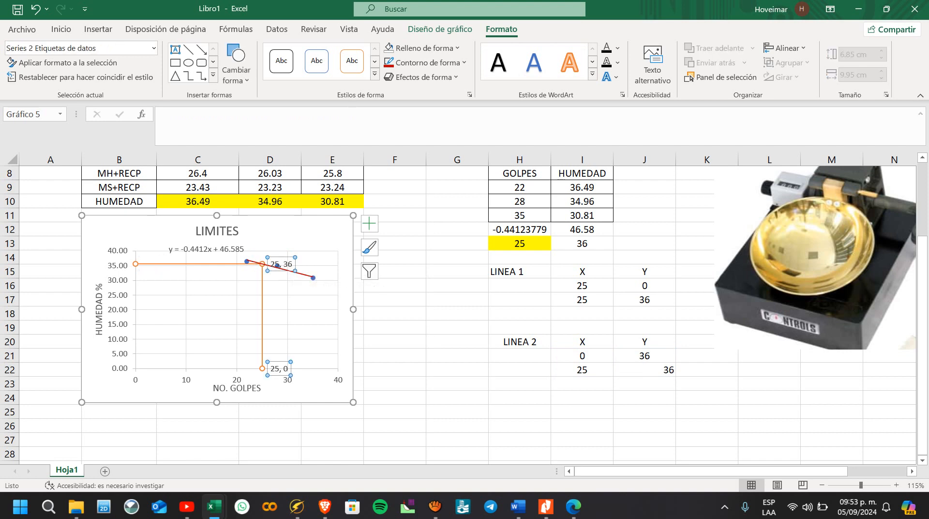
{"action": "key", "text": "Delete"}
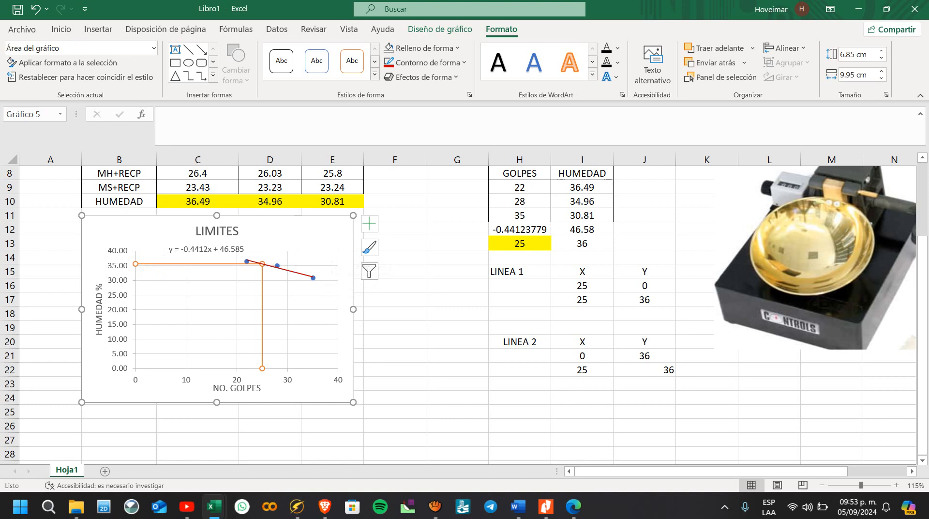
{"action": "left_click_drag", "start_coordinate": [354, 402], "coordinate": [378, 415]}
Step: Open the format options of the chart's vertical axis and set its maximum bound to 50
{"action": "scroll", "coordinate": [230, 315], "scroll_direction": "up", "scroll_amount": 1}
{"action": "double_click", "coordinate": [141, 338]}
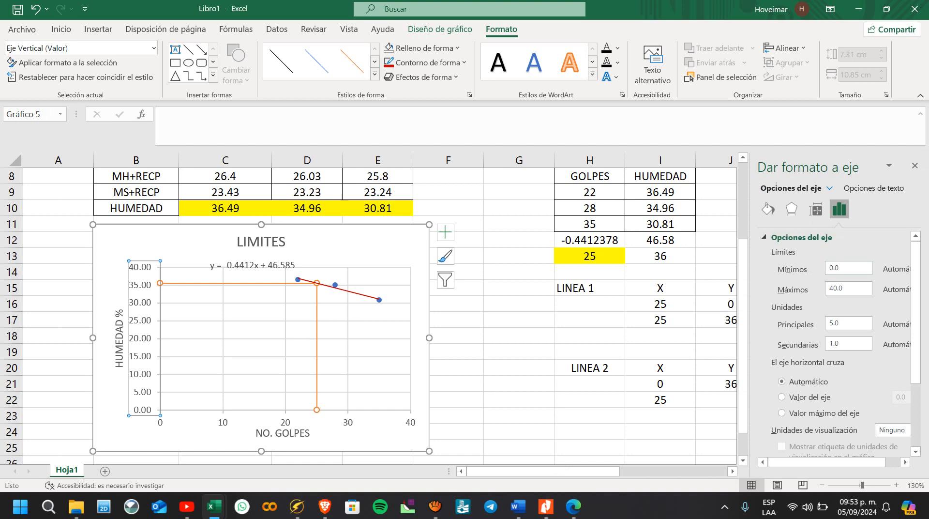
{"action": "left_click", "coordinate": [842, 268]}
{"action": "double_click", "coordinate": [836, 288]}
{"action": "type", "text": "50"}
{"action": "key", "text": "Return"}
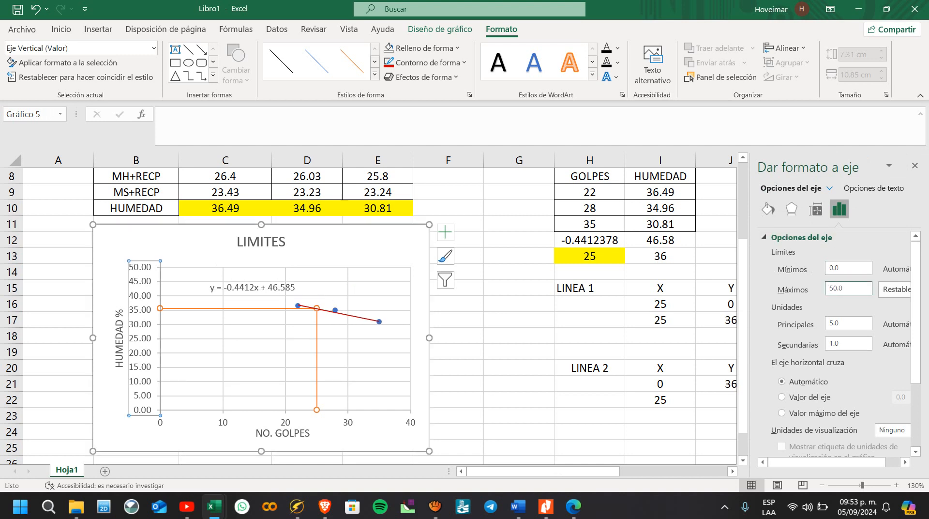
Step: Set the vertical axis bounds to a minimum of 25 and a maximum of 40, and close the format options
{"action": "key", "text": "shift+Tab"}
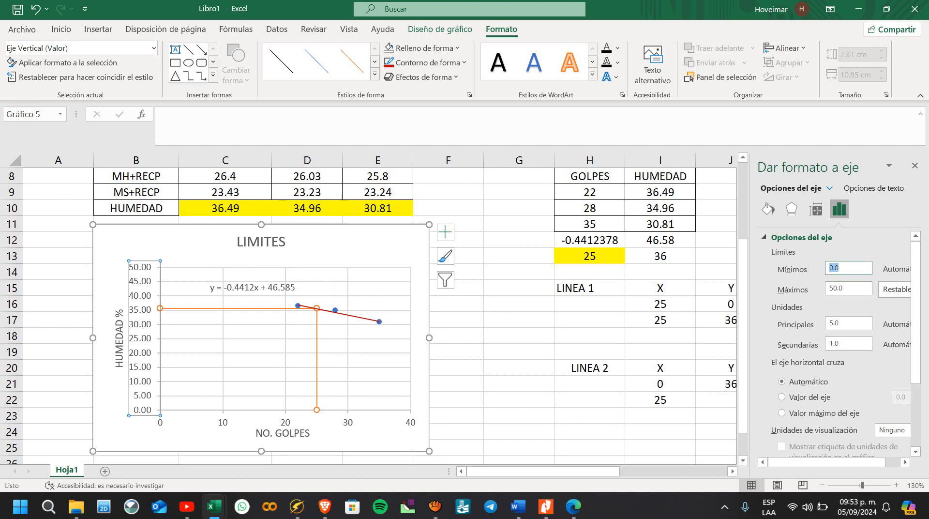
{"action": "type", "text": "25"}
{"action": "key", "text": "Return"}
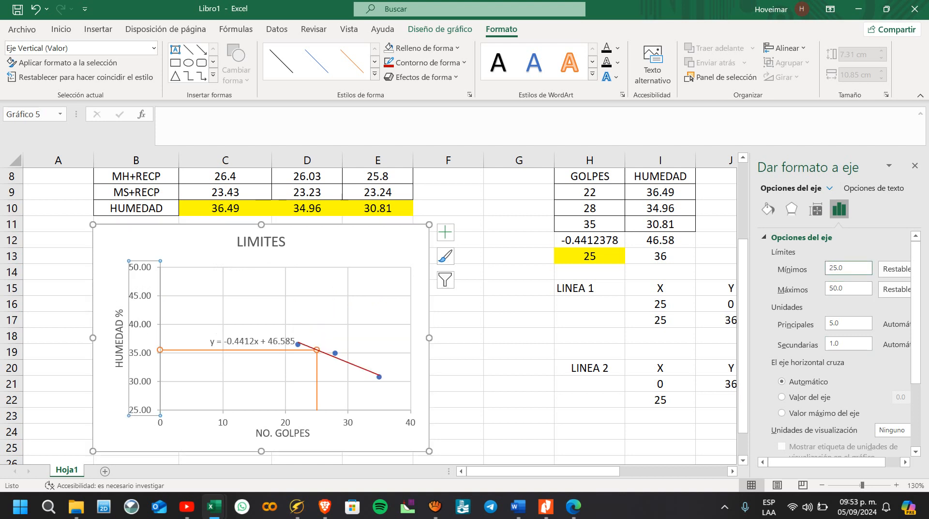
{"action": "key", "text": "Tab"}
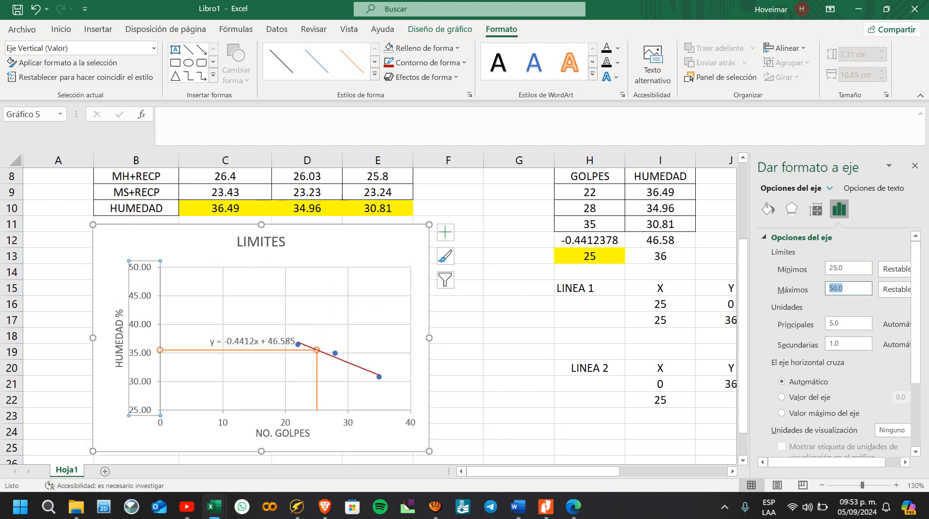
{"action": "type", "text": "40"}
{"action": "key", "text": "Return"}
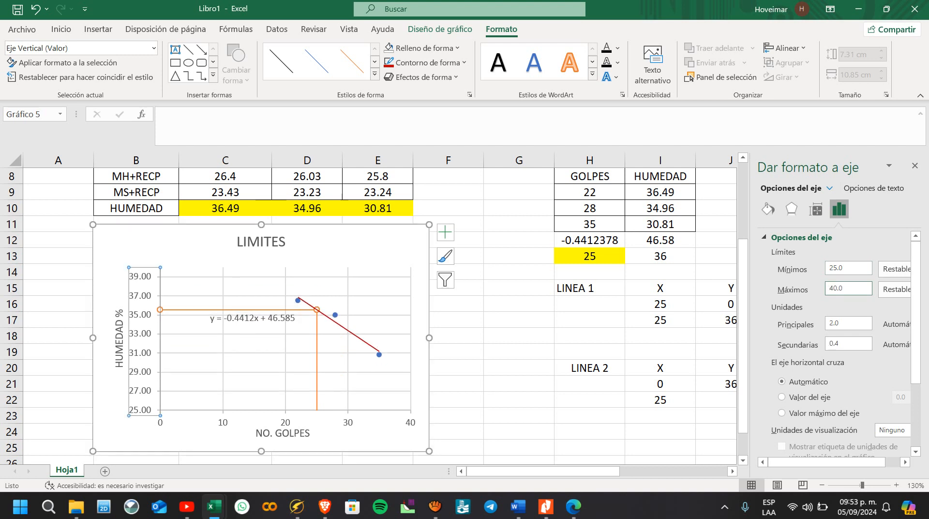
{"action": "left_click", "coordinate": [252, 317]}
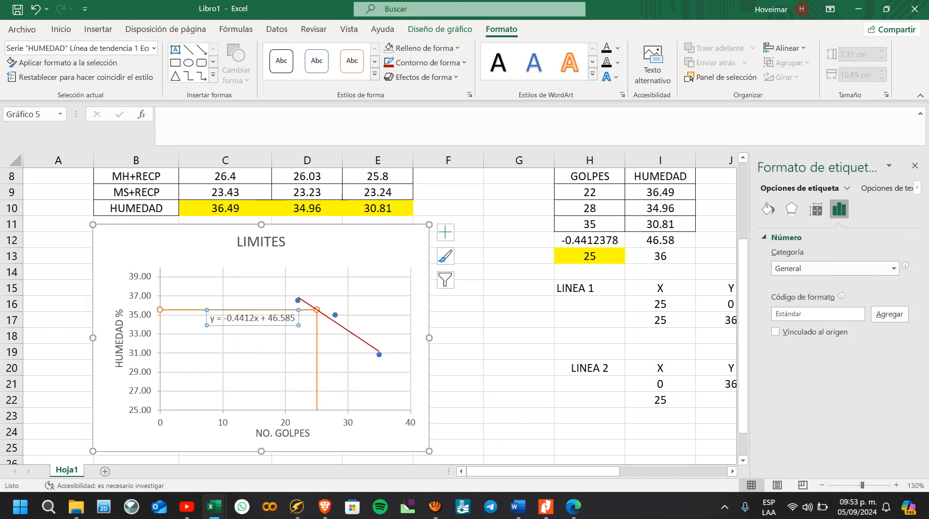
{"action": "left_click", "coordinate": [914, 165]}
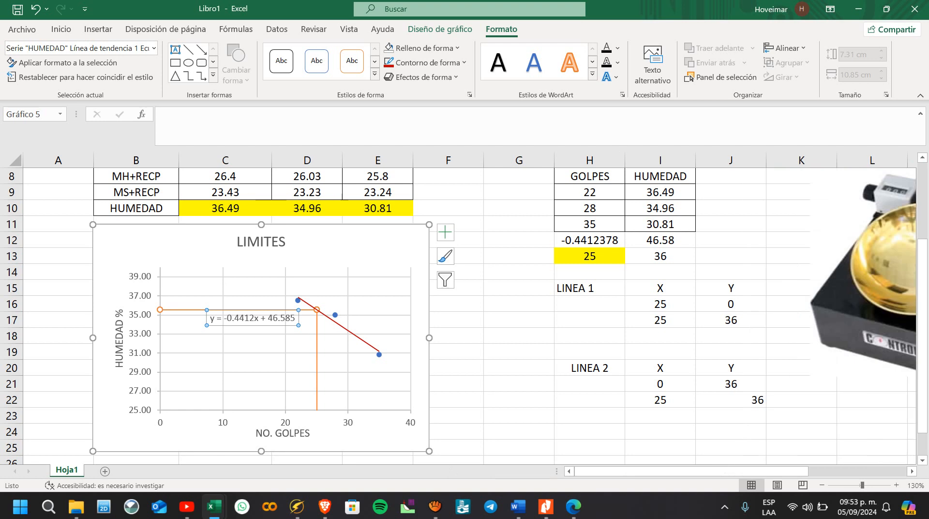
Step: Enter the label LL in cell B27 below the chart
{"action": "scroll", "coordinate": [445, 279], "scroll_direction": "down", "scroll_amount": 1}
{"action": "scroll", "coordinate": [445, 278], "scroll_direction": "down", "scroll_amount": 1}
{"action": "scroll", "coordinate": [445, 278], "scroll_direction": "down", "scroll_amount": 1}
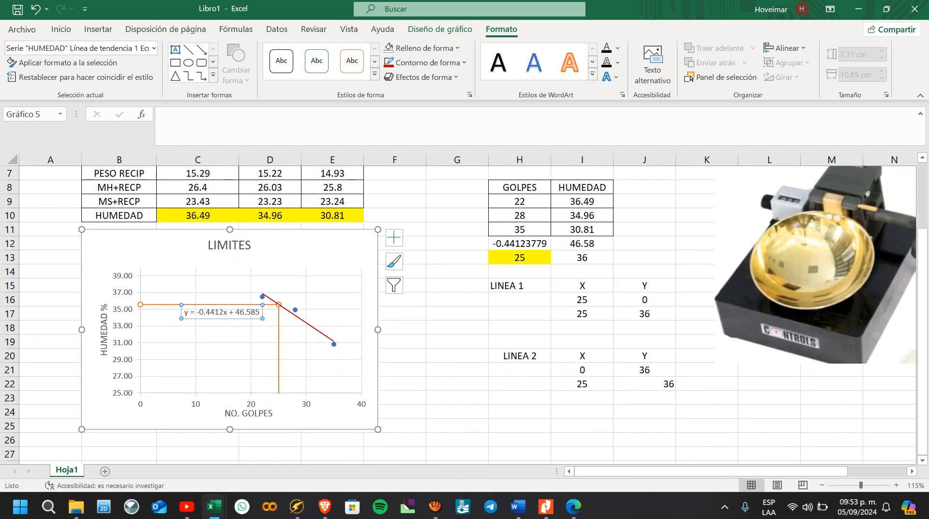
{"action": "scroll", "coordinate": [446, 314], "scroll_direction": "down", "scroll_amount": 1}
{"action": "left_click", "coordinate": [119, 397]}
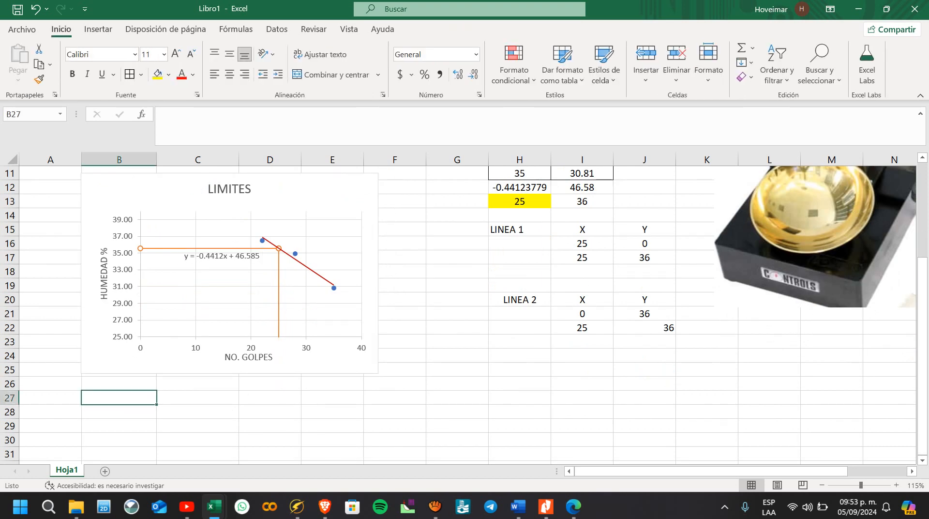
{"action": "type", "text": "LL"}
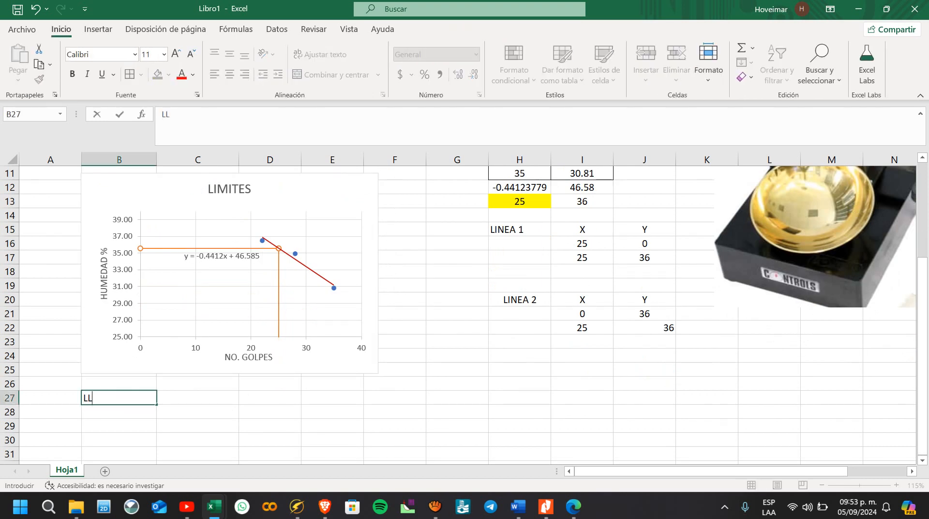
{"action": "left_click", "coordinate": [645, 257]}
{"action": "left_click", "coordinate": [644, 272]}
Step: Enter the formula +J17 in cell C27 to bring in the LINEA 1 moisture value beside LL
{"action": "left_click", "coordinate": [198, 397]}
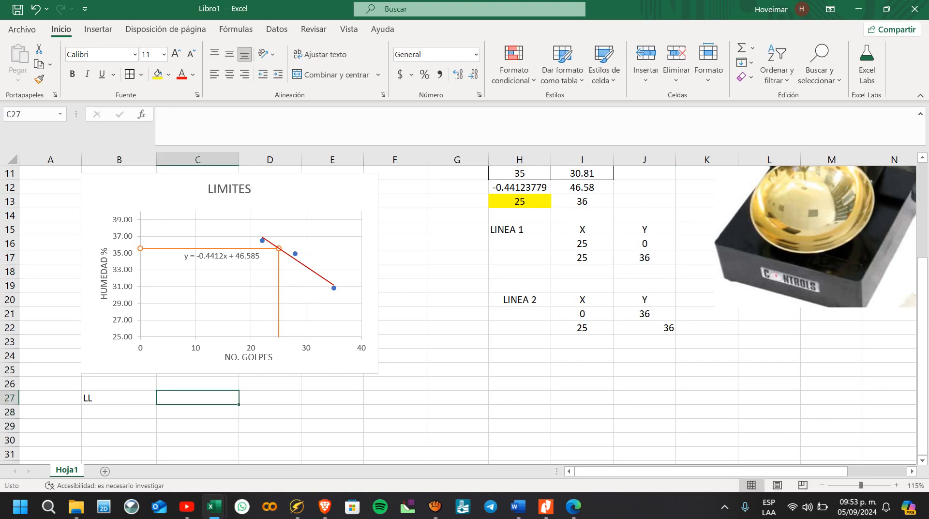
{"action": "type", "text": "+"}
{"action": "left_click", "coordinate": [644, 243]}
{"action": "left_click", "coordinate": [645, 257]}
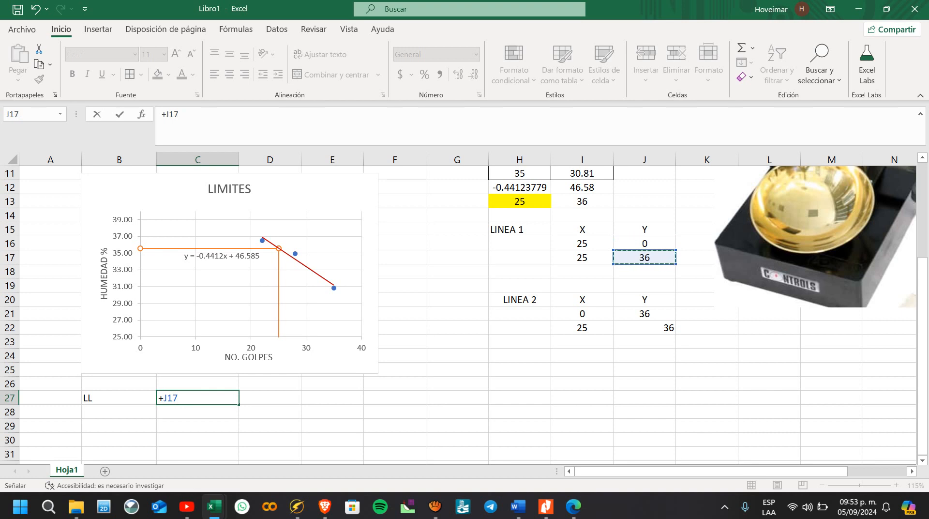
{"action": "key", "text": "Return"}
Step: Center the LL label and its value horizontally in cells B27:C27
{"action": "left_click", "coordinate": [270, 398]}
{"action": "left_click_drag", "start_coordinate": [119, 397], "coordinate": [198, 397]}
{"action": "left_click", "coordinate": [214, 74]}
{"action": "left_click", "coordinate": [230, 74]}
{"action": "left_click", "coordinate": [270, 398]}
{"action": "left_click", "coordinate": [119, 411]}
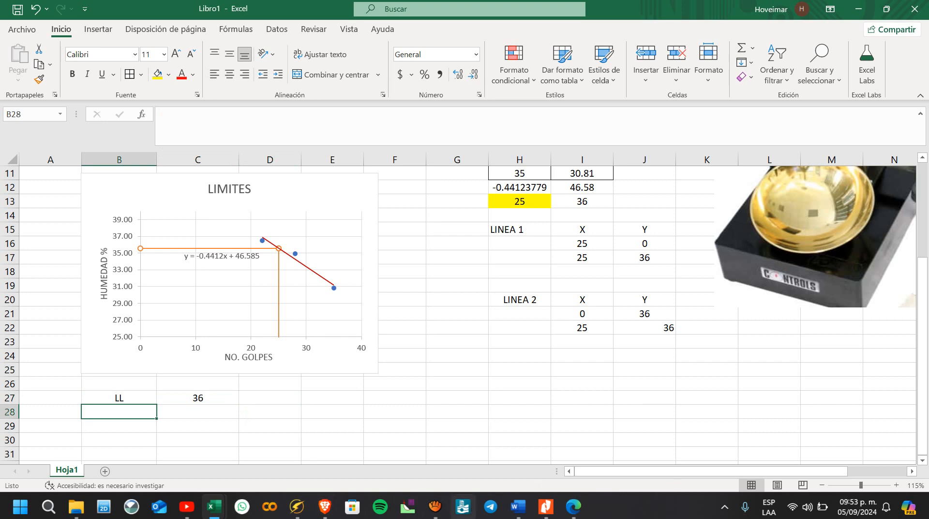
Step: Select the LL label and its value in cells B27:C27
{"action": "left_click", "coordinate": [197, 412]}
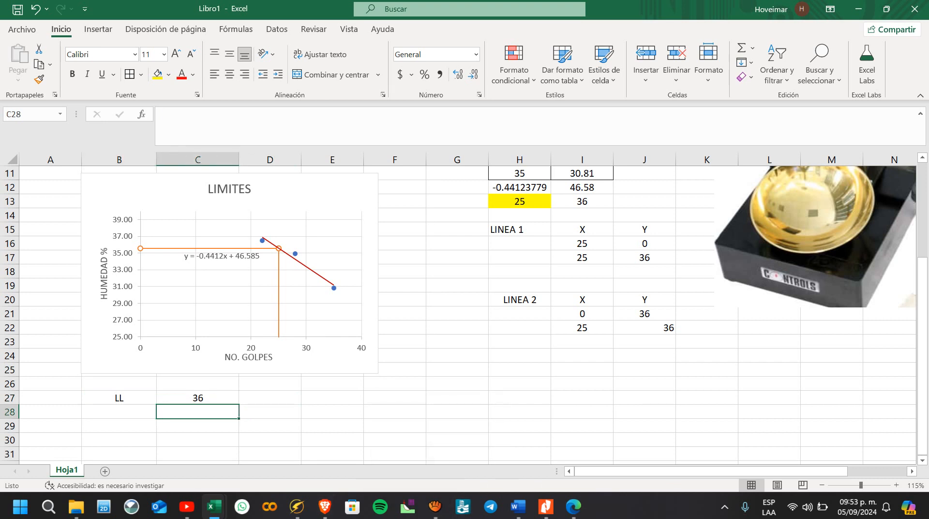
{"action": "left_click_drag", "start_coordinate": [119, 398], "coordinate": [197, 398]}
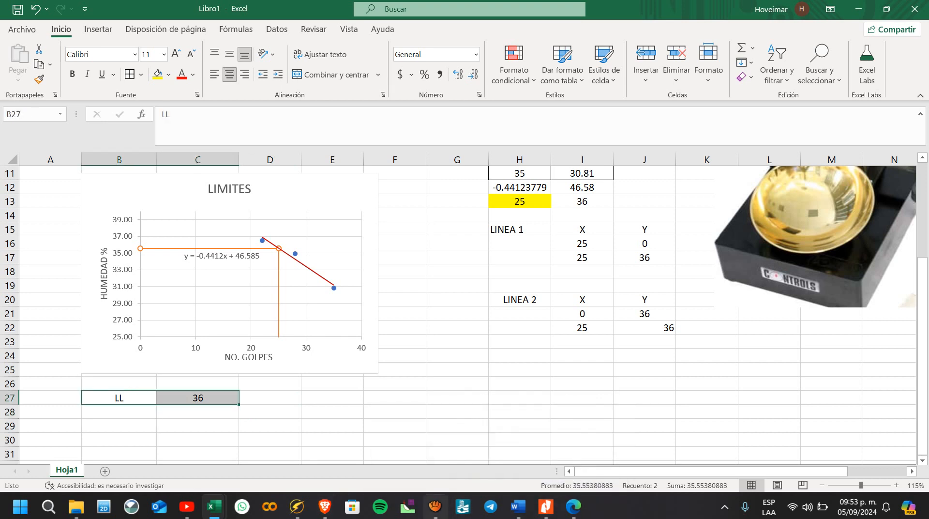